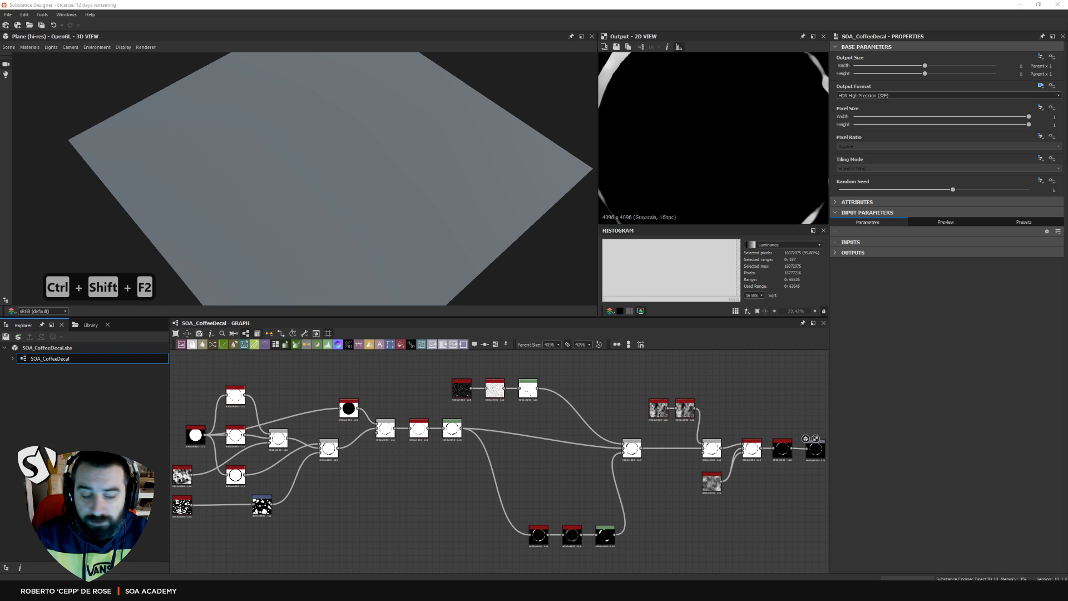
Bring up the coffee-ring references and mark the left ring's inner top edge, top bulge and upper-left edge
key(shift)
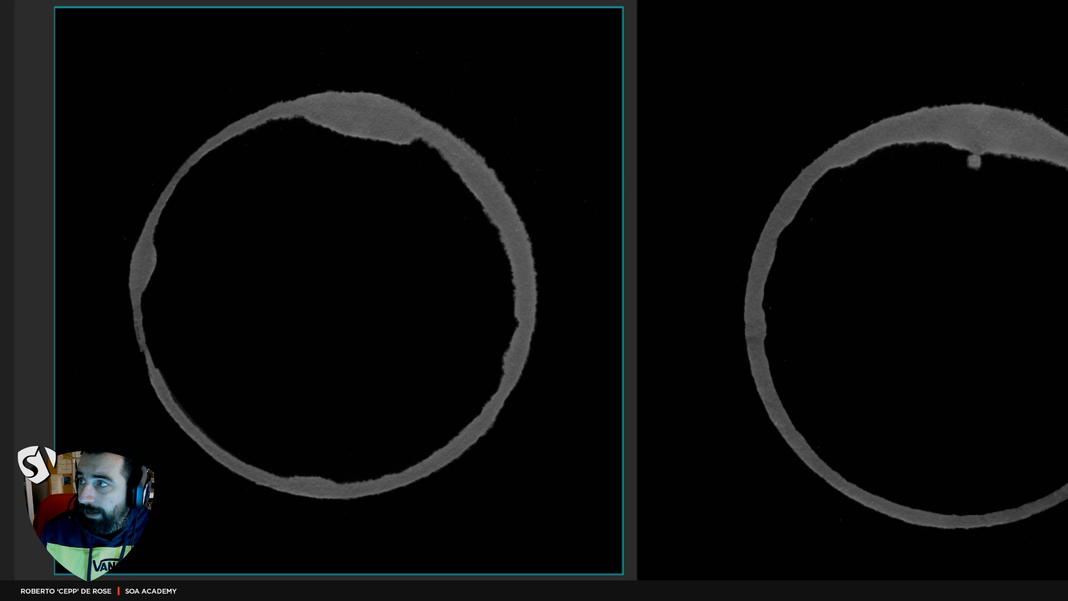
key(ctrl+shift)
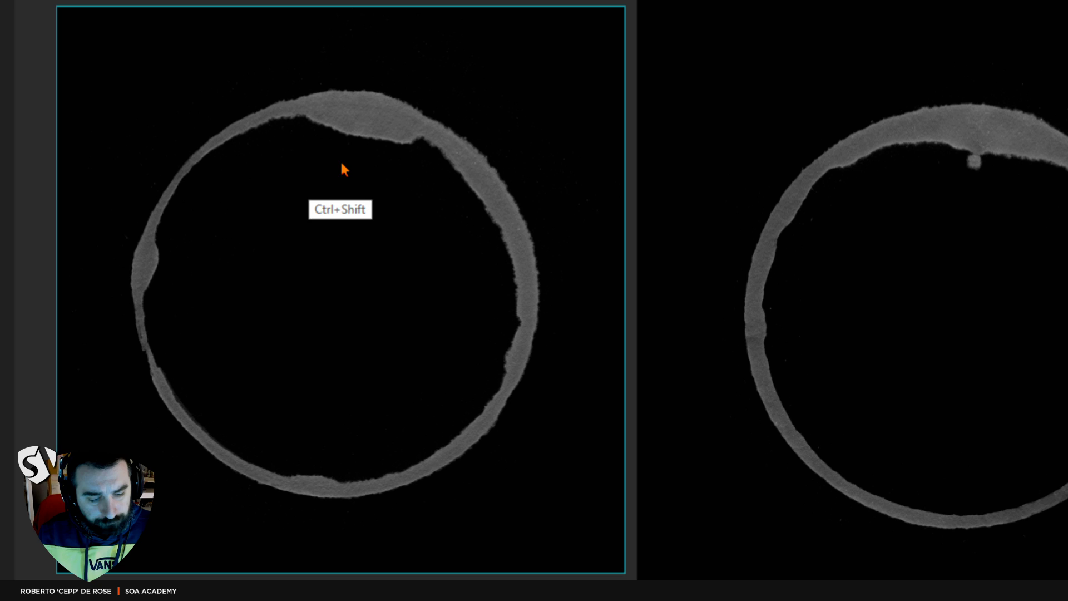
mouse_move(390, 153)
mouse_down()
mouse_move(335, 71)
mouse_move(391, 153)
mouse_up()
drag(488, 201, 484, 193)
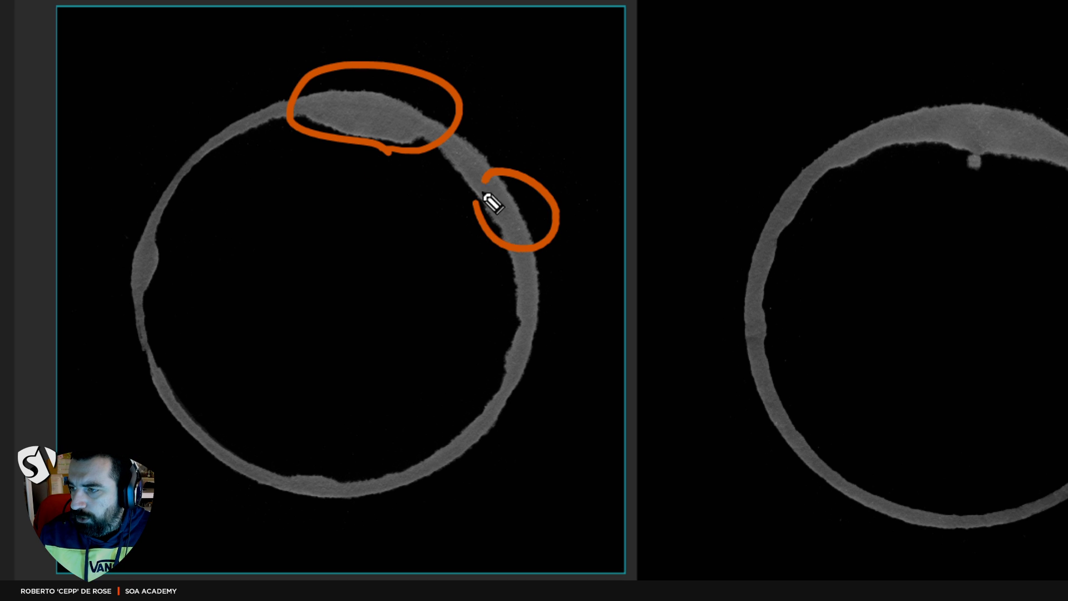
drag(178, 194, 201, 181)
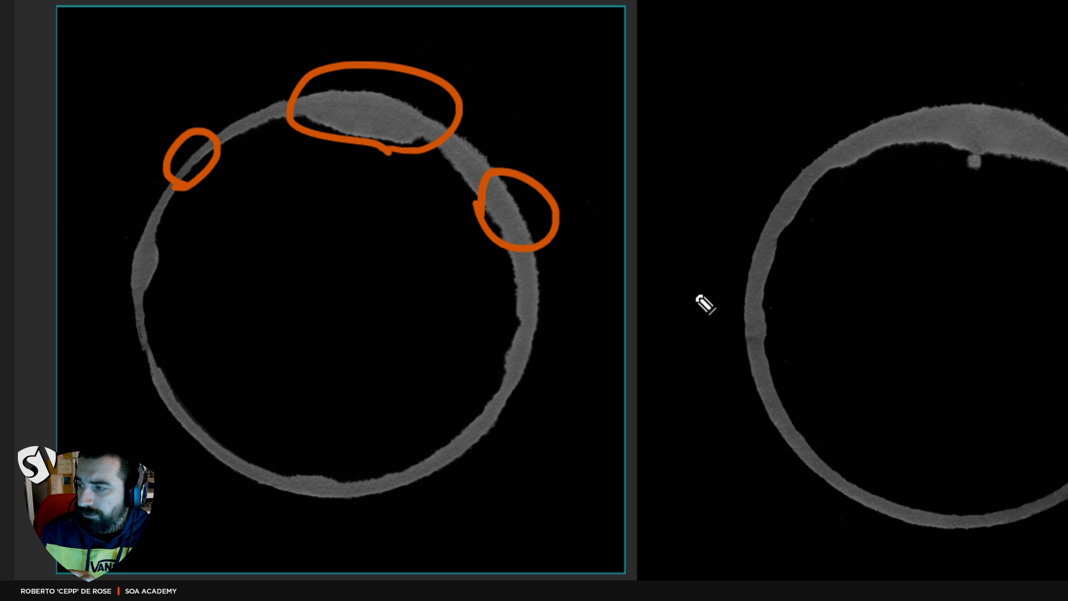
Circle the right ring's top notch and uneven upper-left edges, plus the left ring's thin right side and bottom
drag(972, 172, 957, 162)
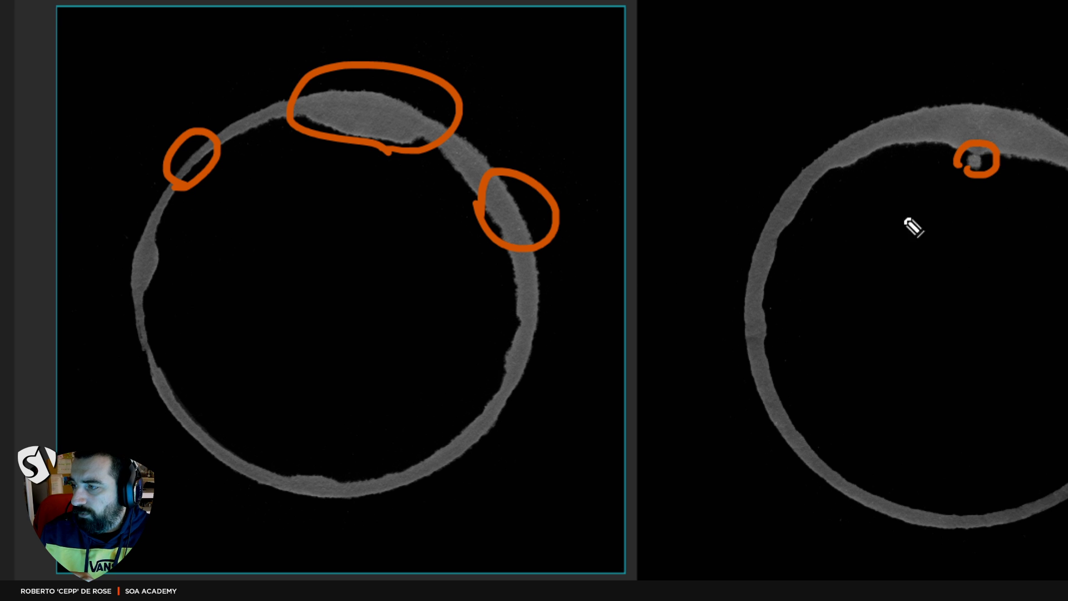
drag(761, 315, 792, 317)
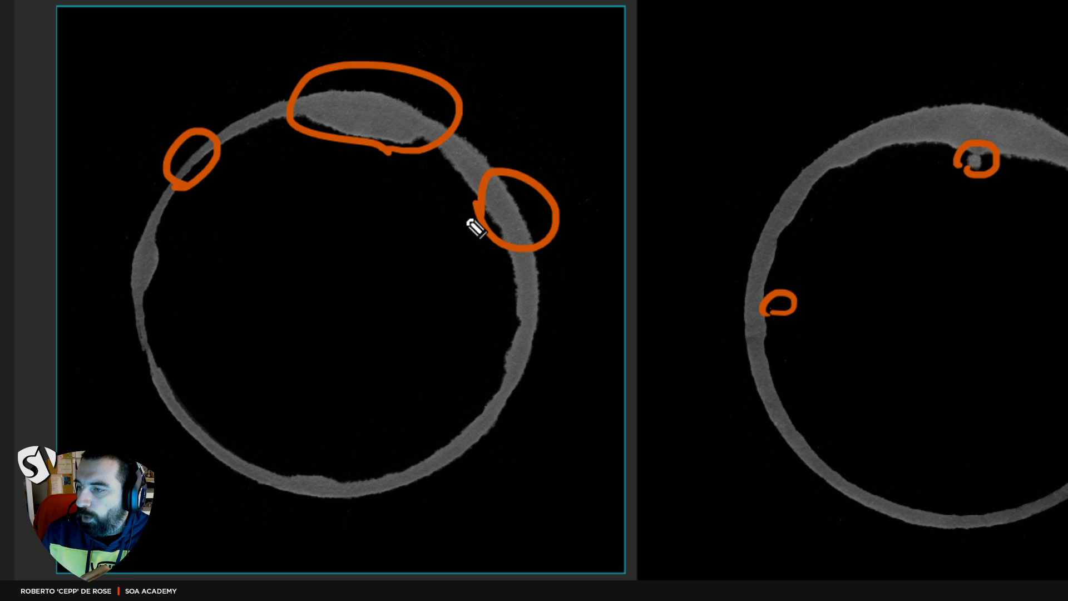
drag(537, 281, 511, 357)
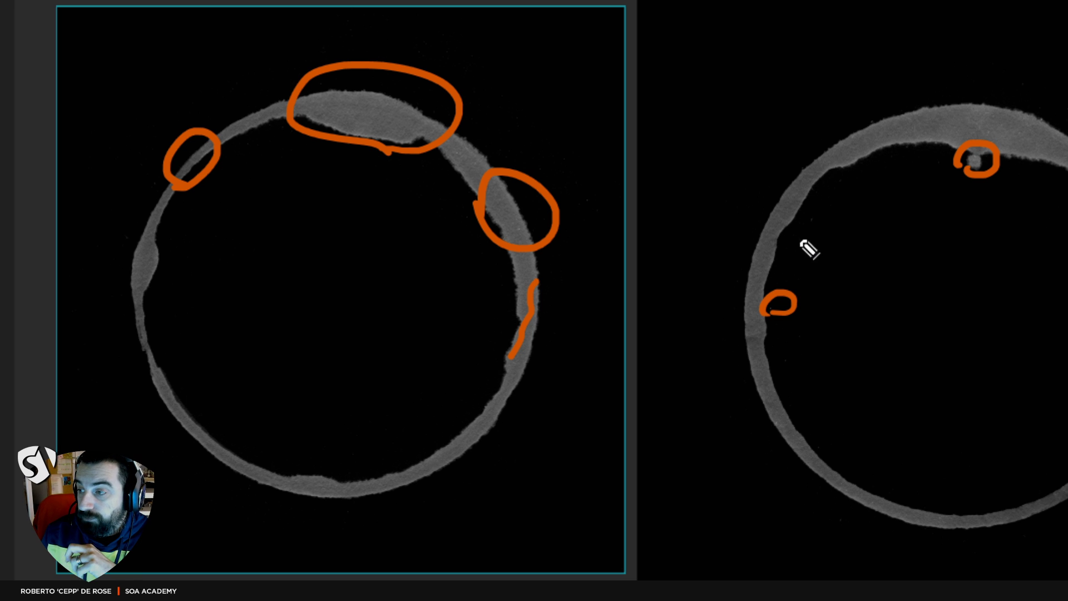
drag(832, 168, 791, 241)
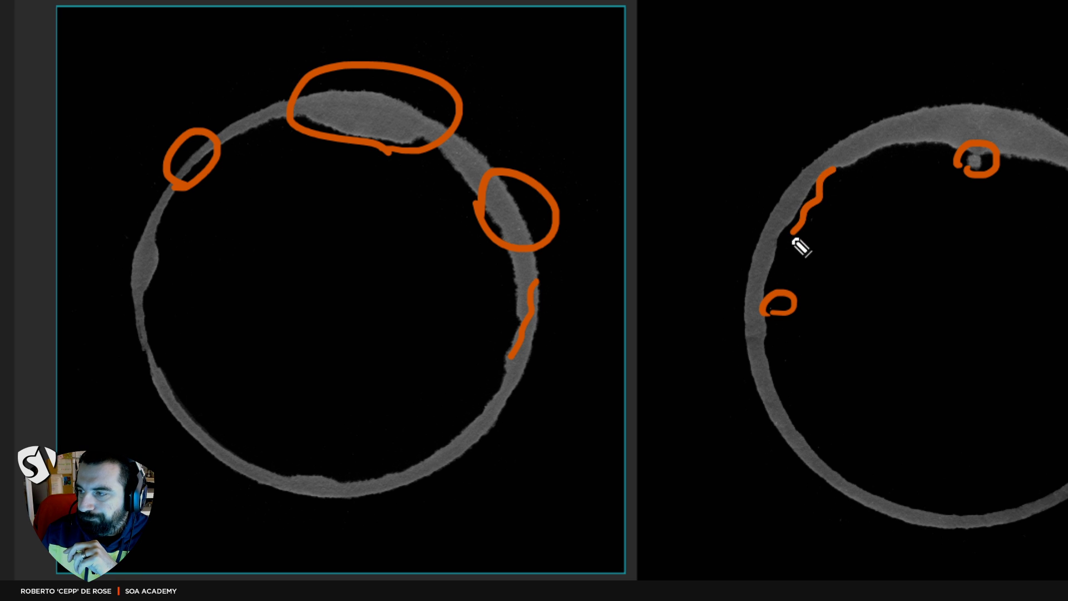
drag(777, 184, 855, 140)
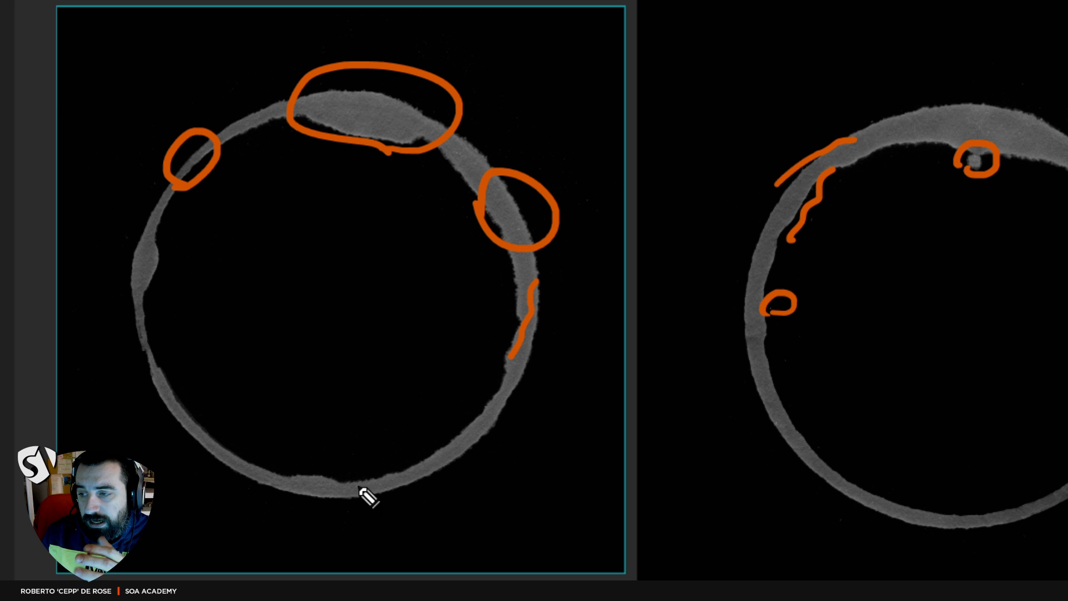
mouse_move(372, 489)
mouse_down()
mouse_move(375, 452)
mouse_move(412, 486)
mouse_up()
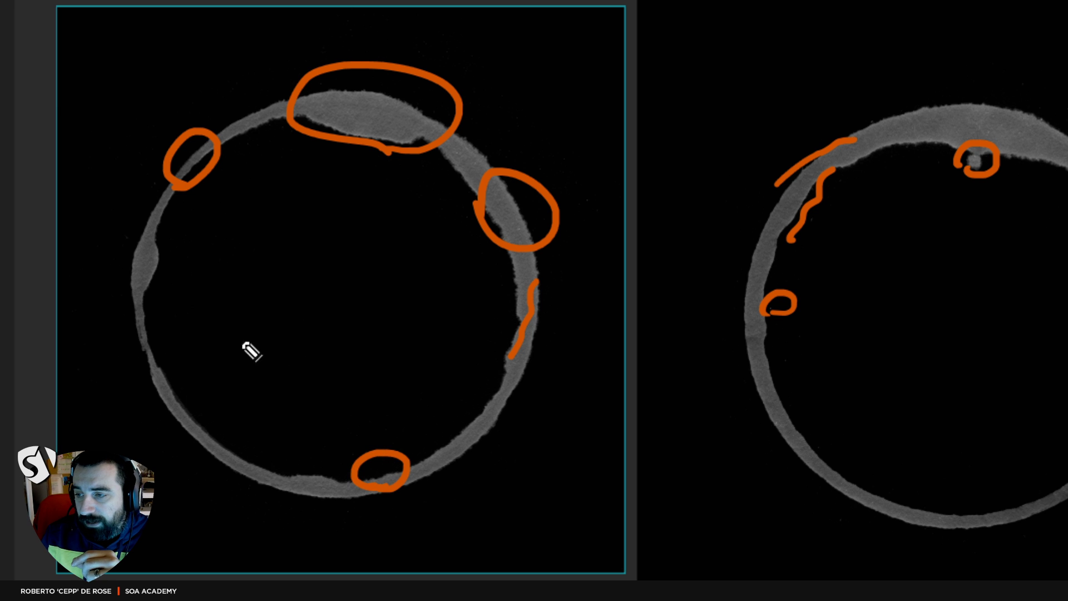
drag(223, 348, 376, 337)
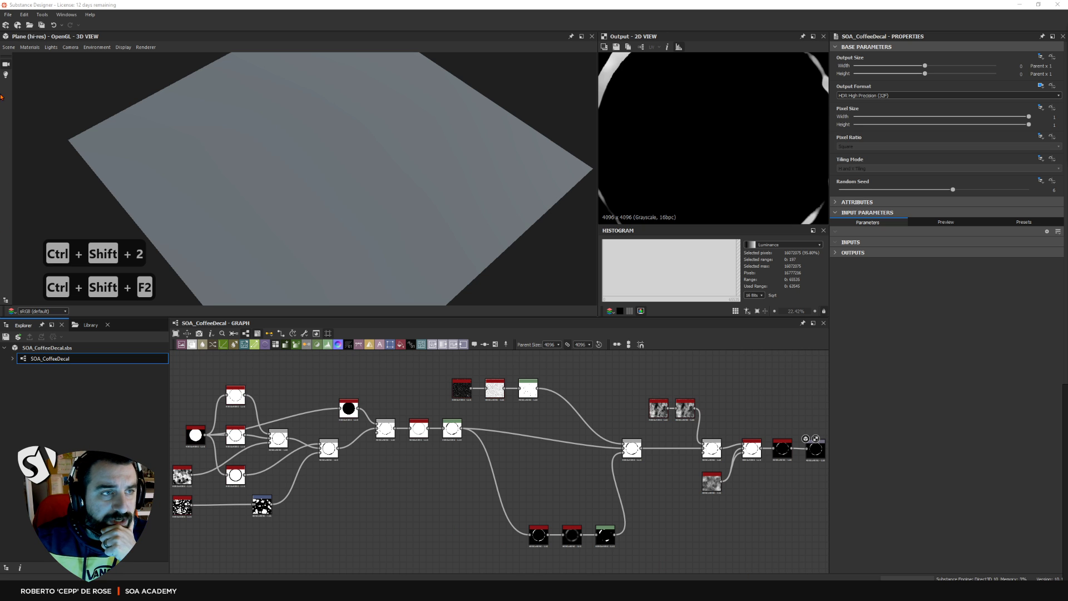
Create an empty Substance graph named CoffeeStamp at 2048 px with HDR low precision 16F
click(8, 15)
click(34, 25)
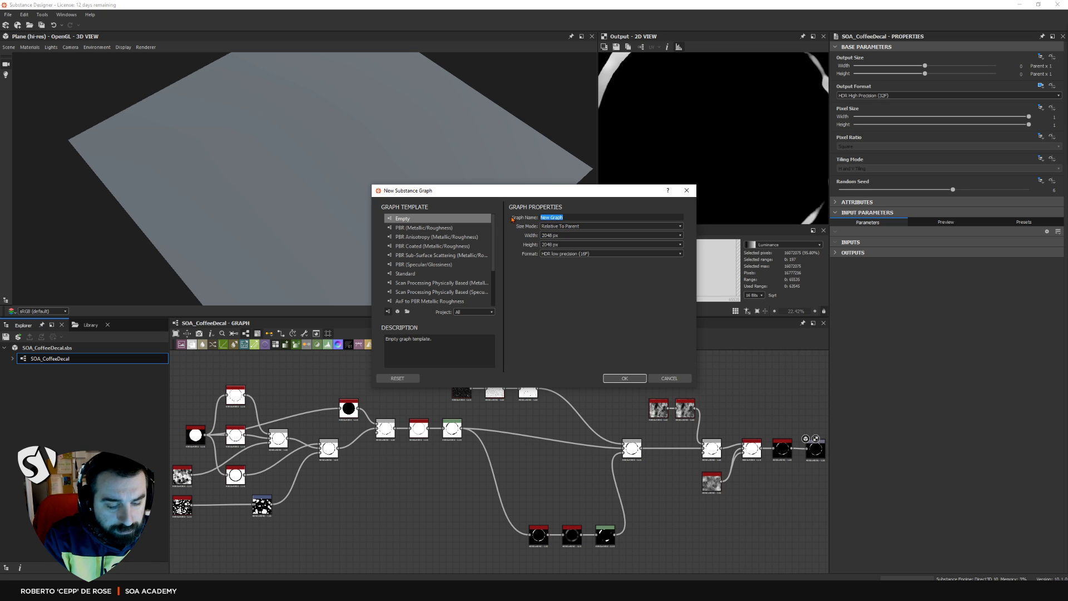
text(CoffeeS)
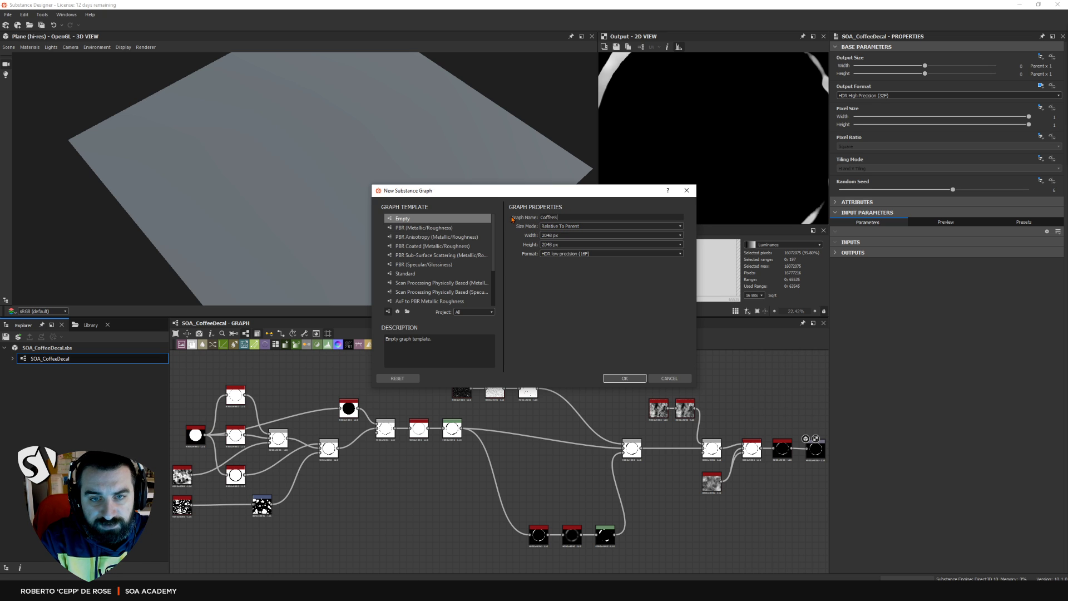
text(tamp)
key(Tab)
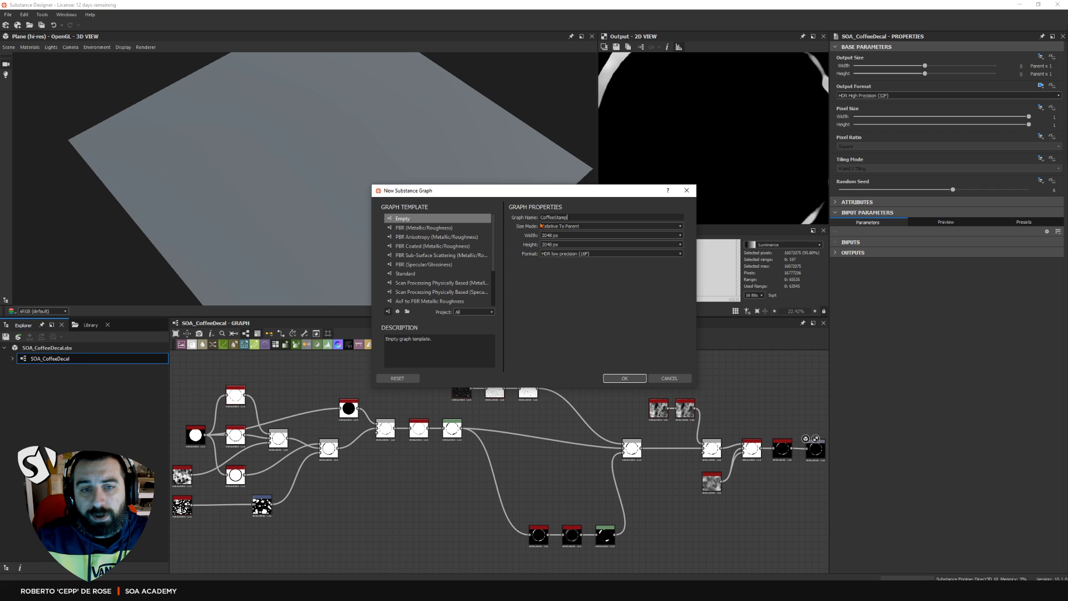
mouse_move(556, 228)
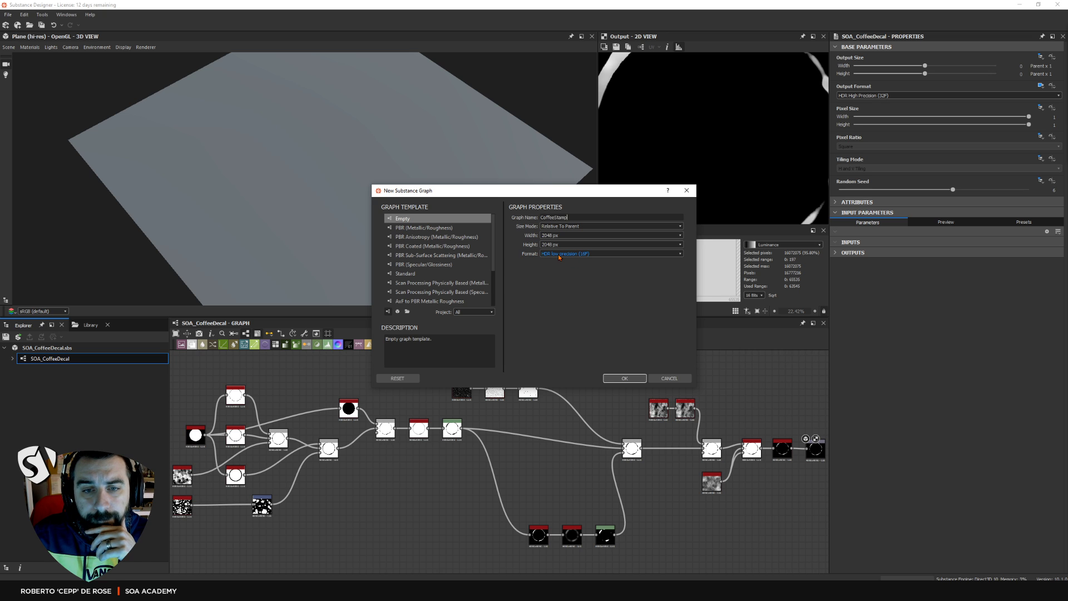
click(578, 254)
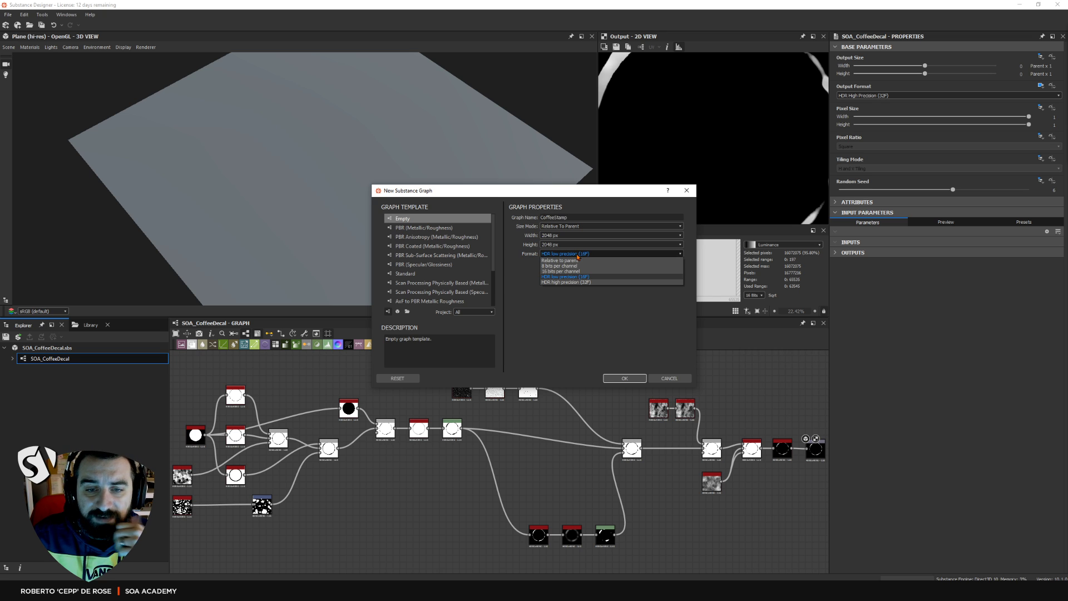
click(527, 265)
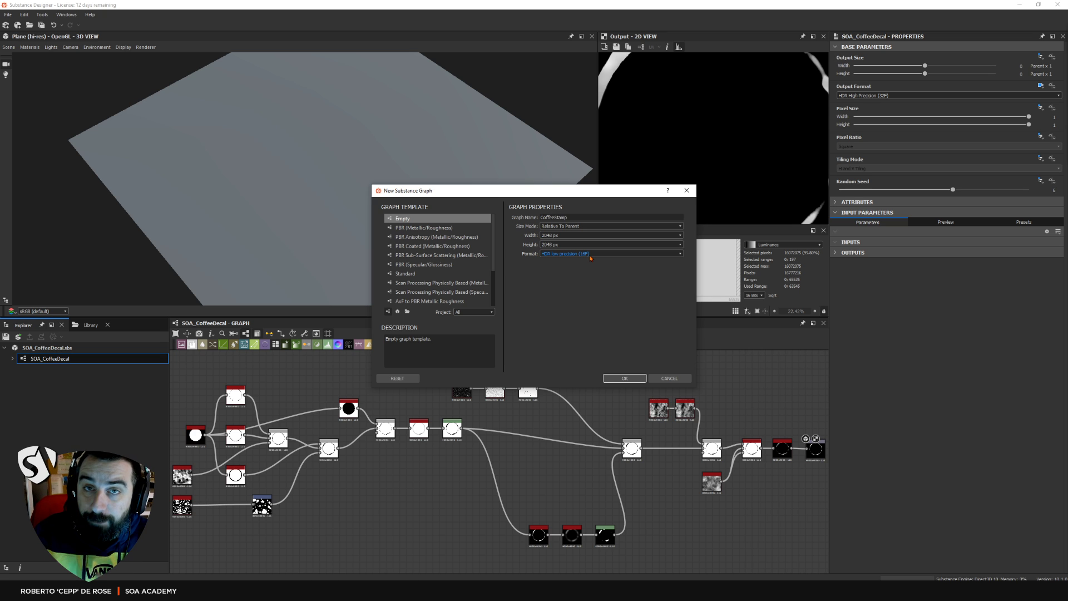
click(635, 379)
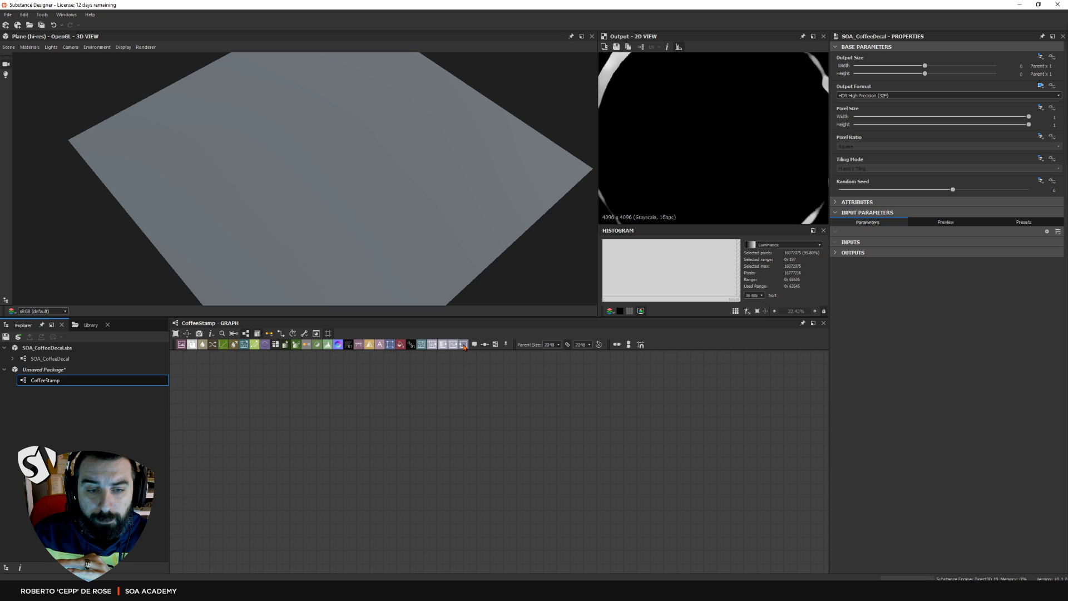
Add an Output node and assign it to Base Color on the 3D preview plane
drag(465, 347, 649, 457)
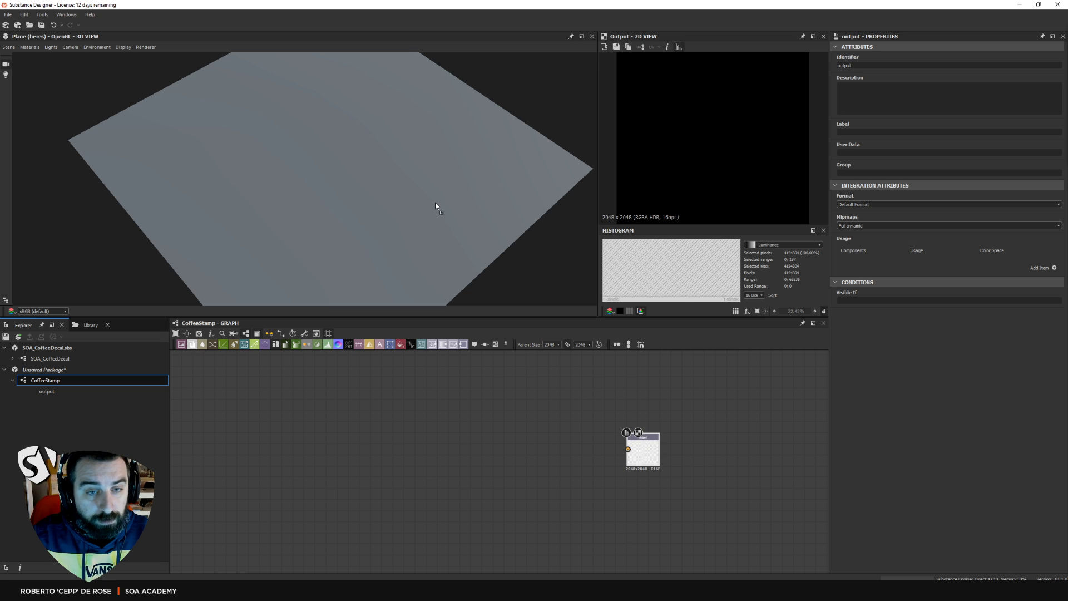
drag(385, 184, 387, 182)
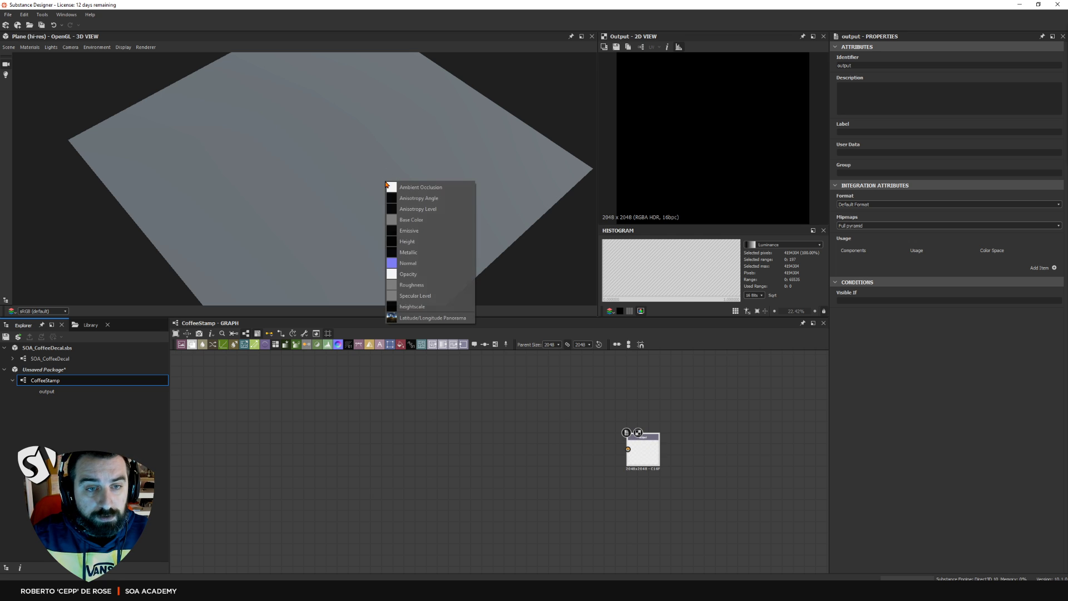
click(418, 222)
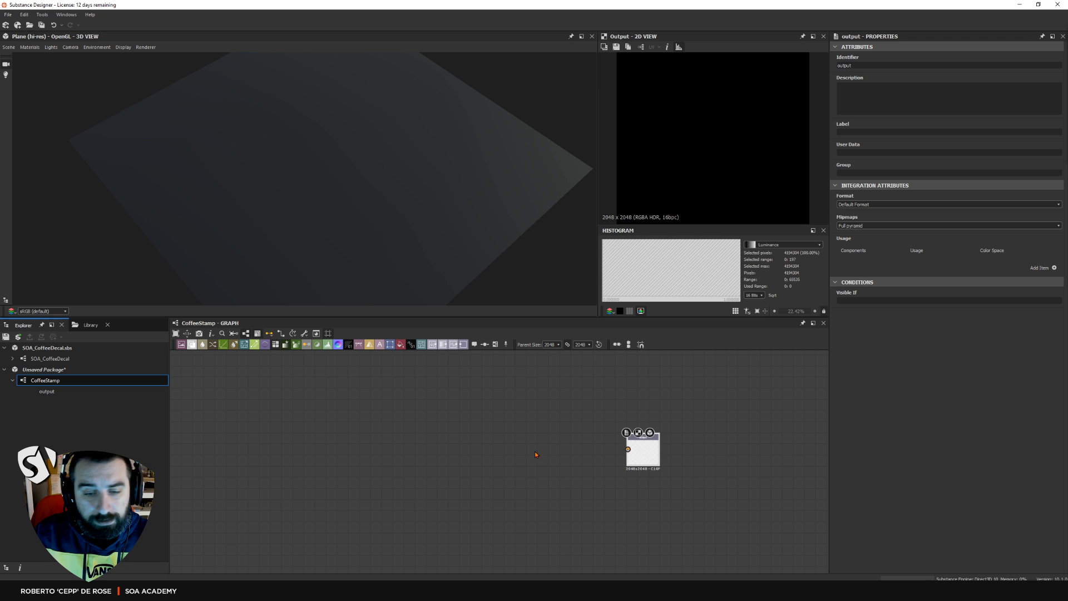
middle_drag(476, 446, 544, 460)
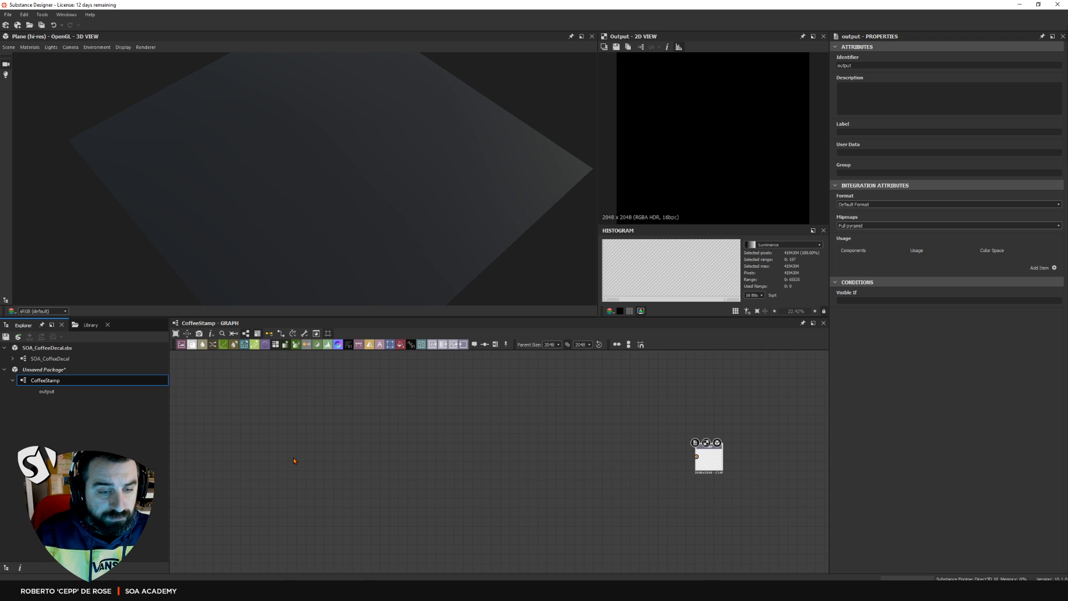
Add a Shape node set to a slightly shrunken white disc
key(space)
text(sha)
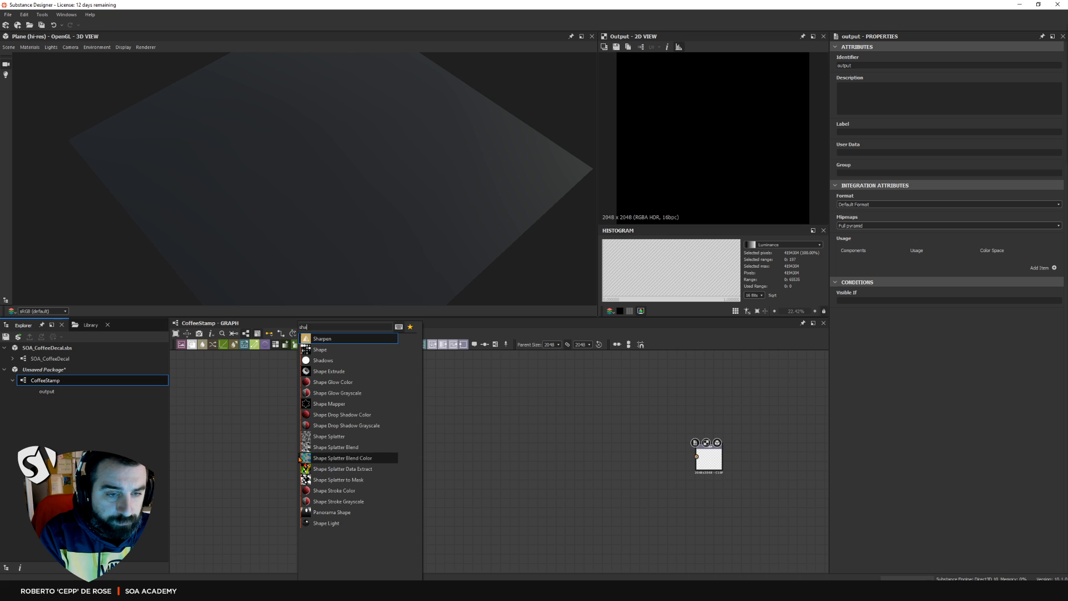
key(Down)
key(Return)
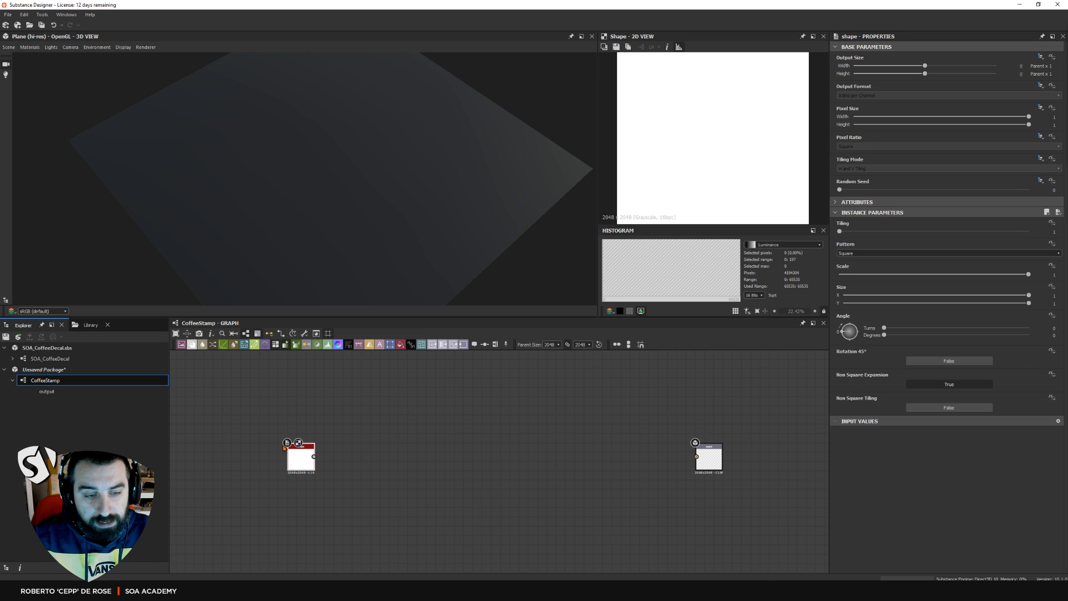
drag(295, 457, 350, 456)
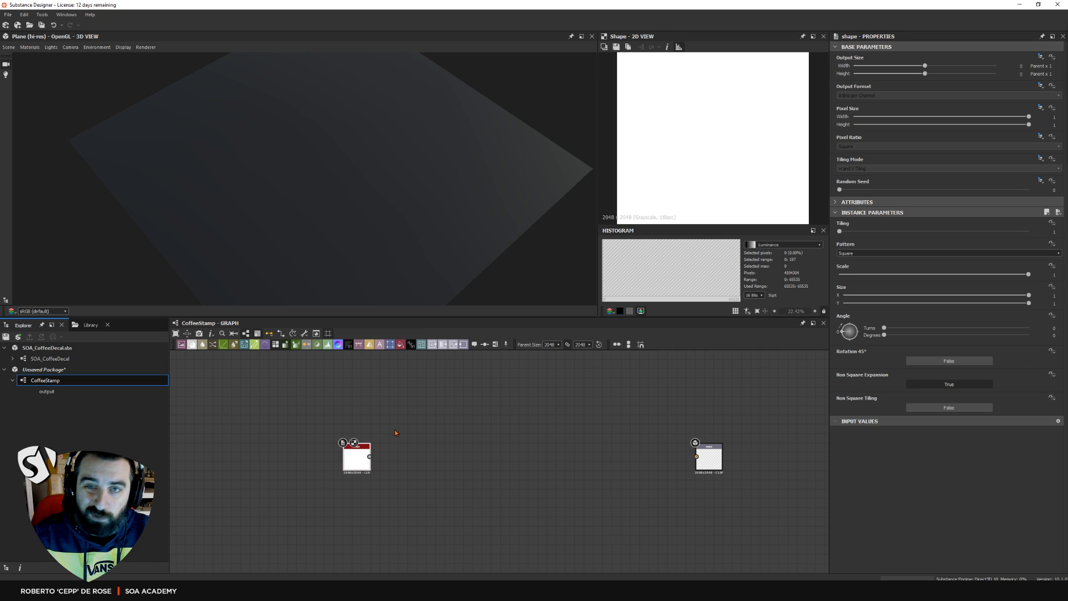
click(858, 253)
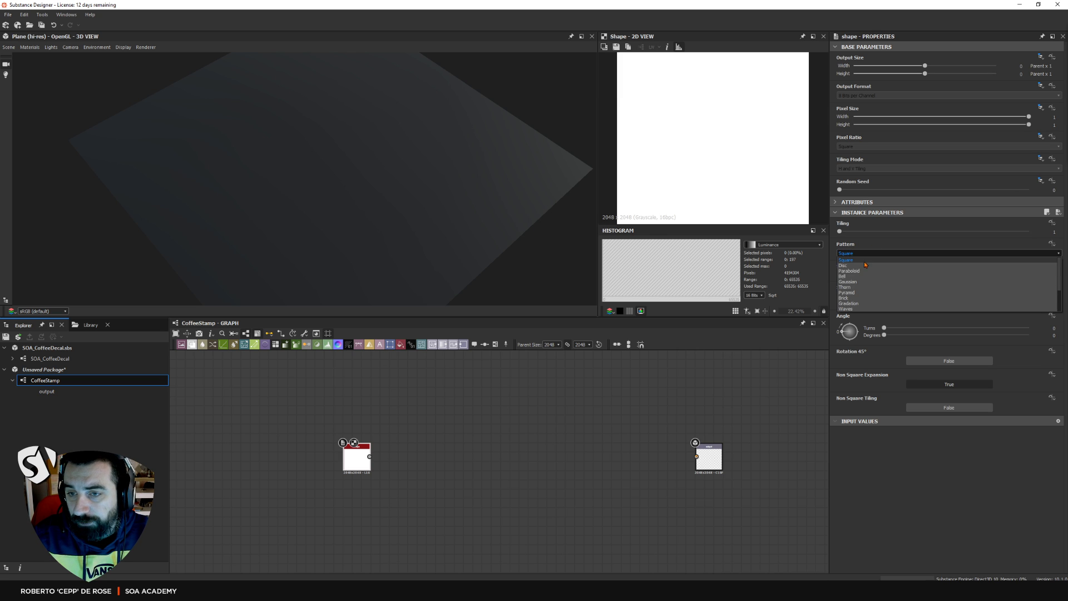
click(862, 265)
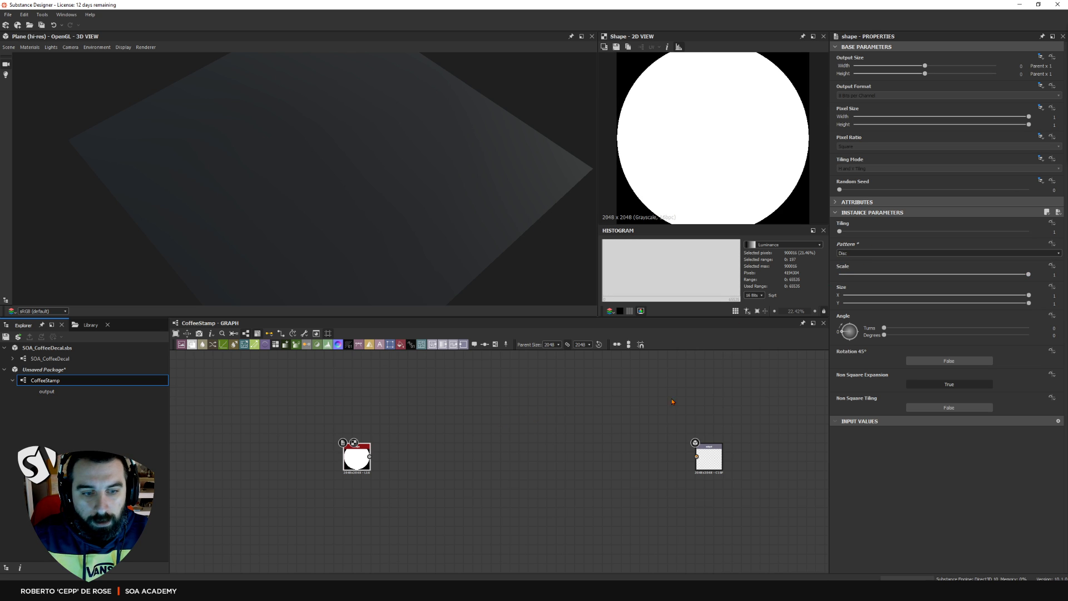
drag(1028, 274, 980, 274)
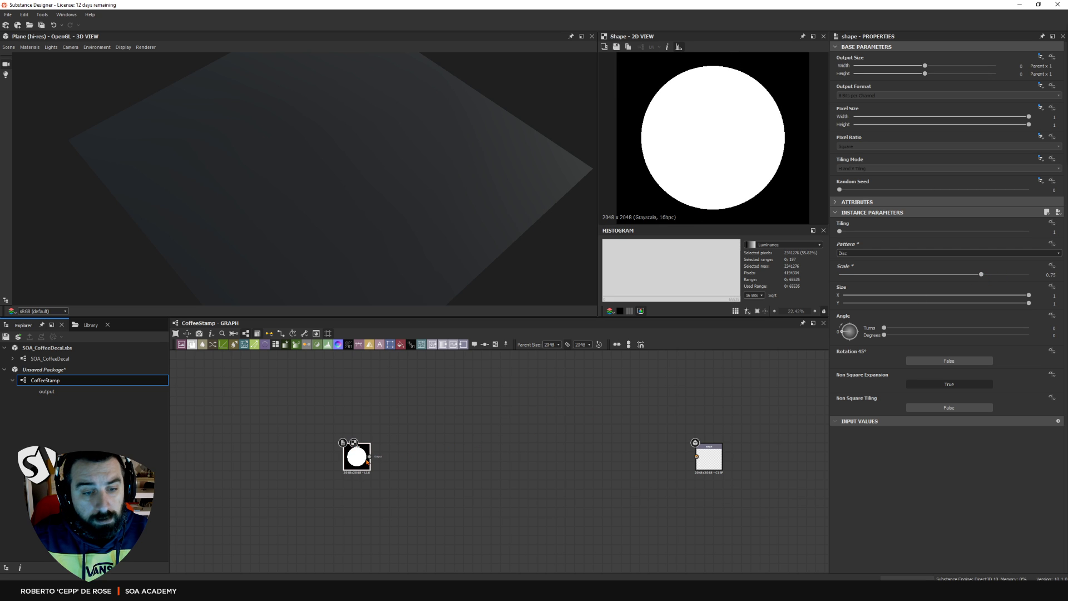
drag(367, 463, 345, 467)
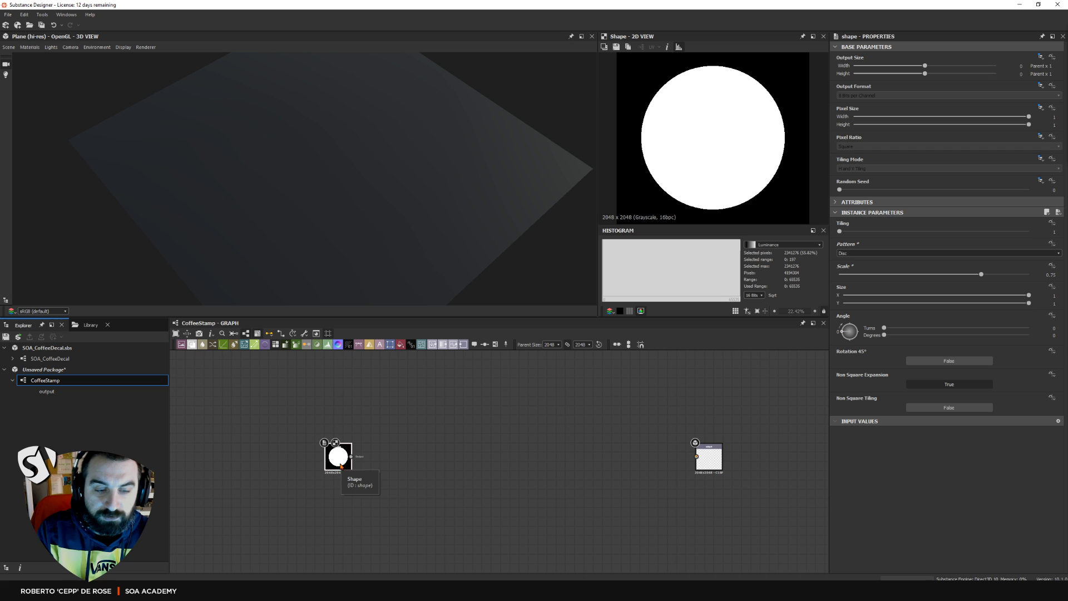
Add an Edge Detect after the Shape and paste two copies stacked below it
key(space)
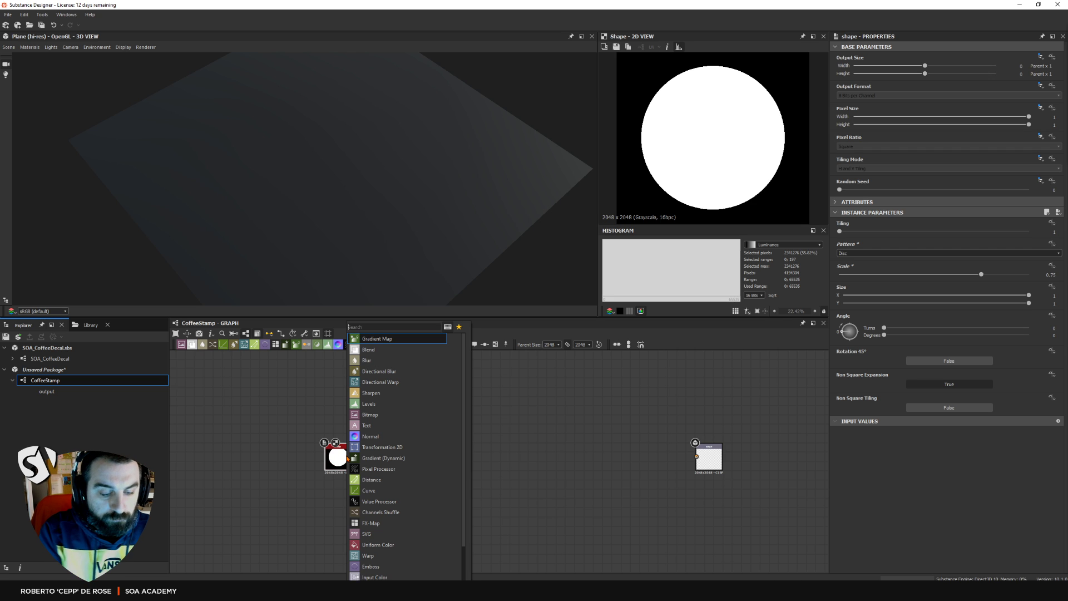
text(edge)
key(Return)
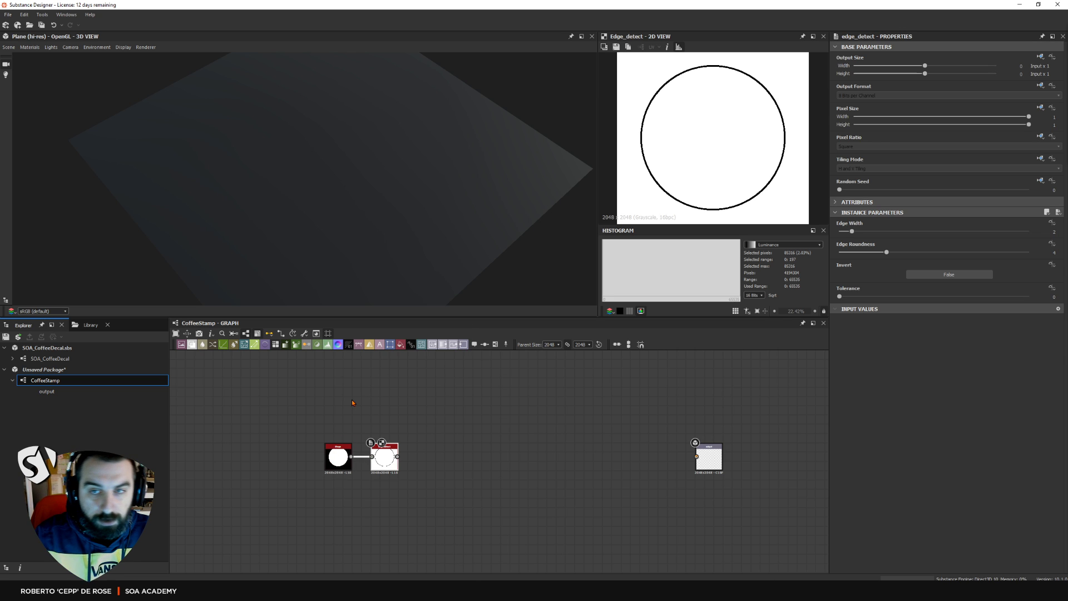
drag(387, 465, 414, 410)
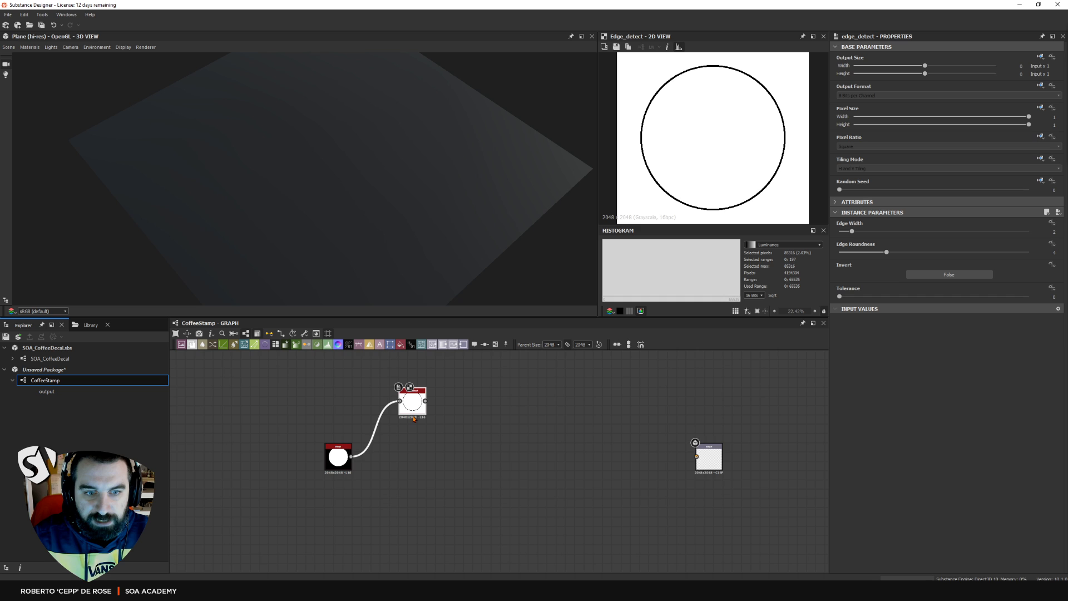
middle_drag(415, 410, 433, 408)
key(ctrl+c)
key(ctrl+v)
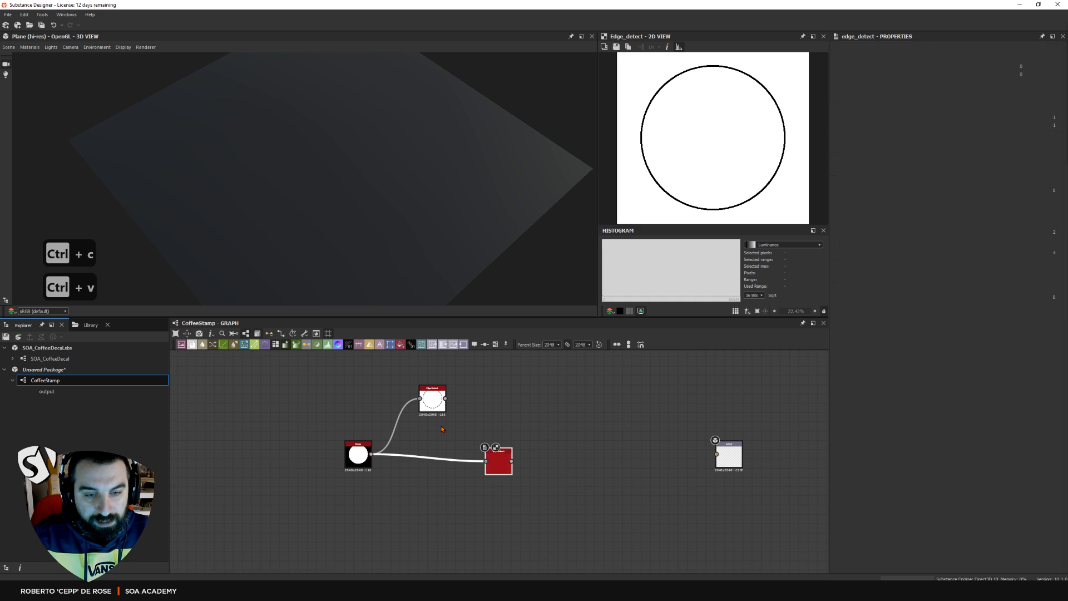
click(429, 461)
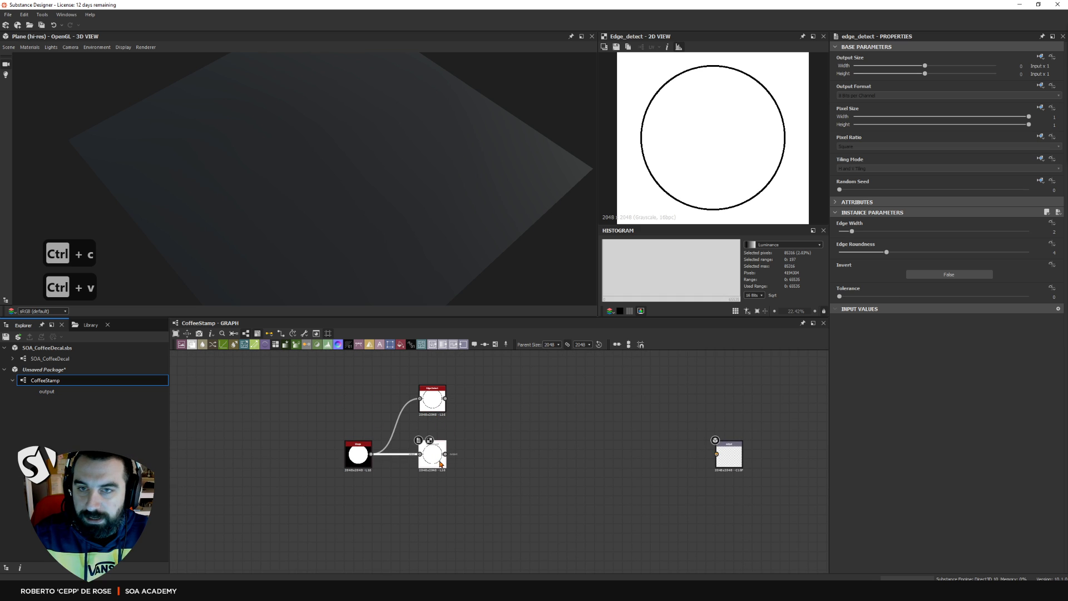
key(ctrl+v)
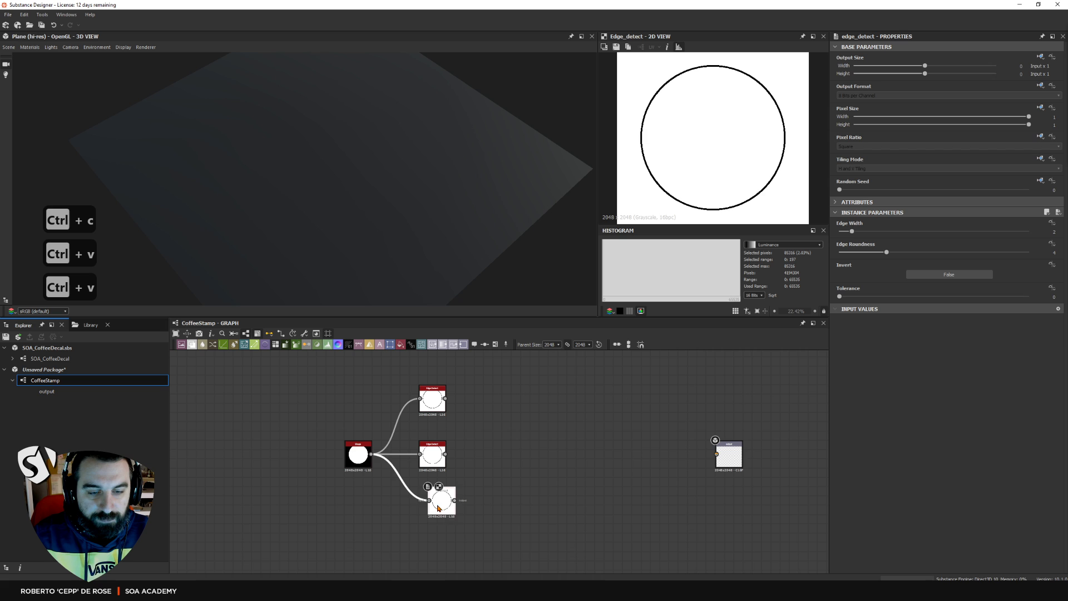
click(430, 515)
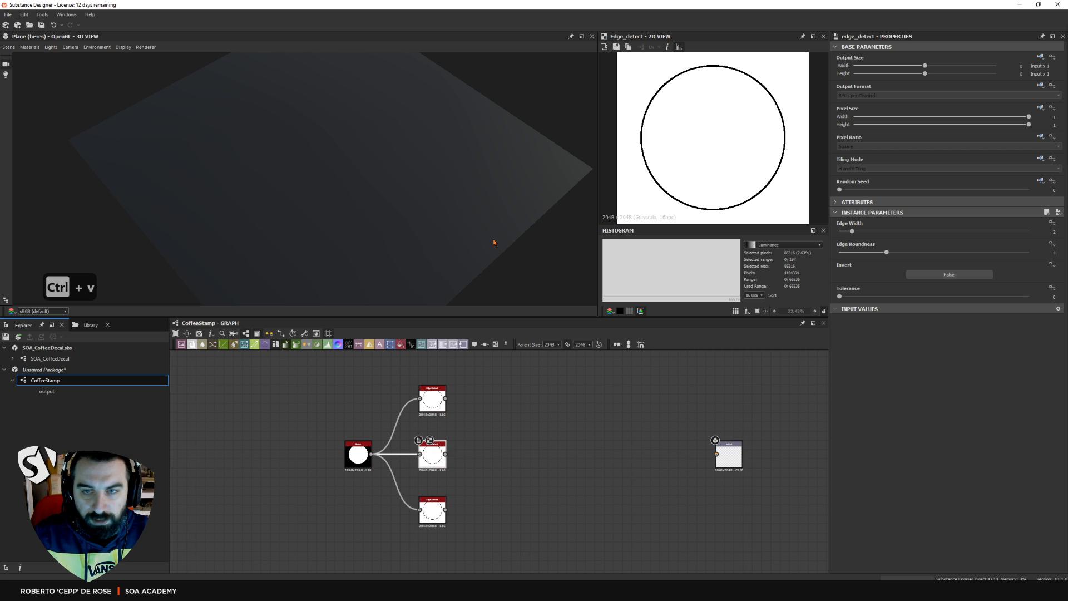
Raise a copy's Edge Width to 3.84, thicken the bottom copy further, and shift the nodes left
drag(853, 232, 891, 234)
click(432, 509)
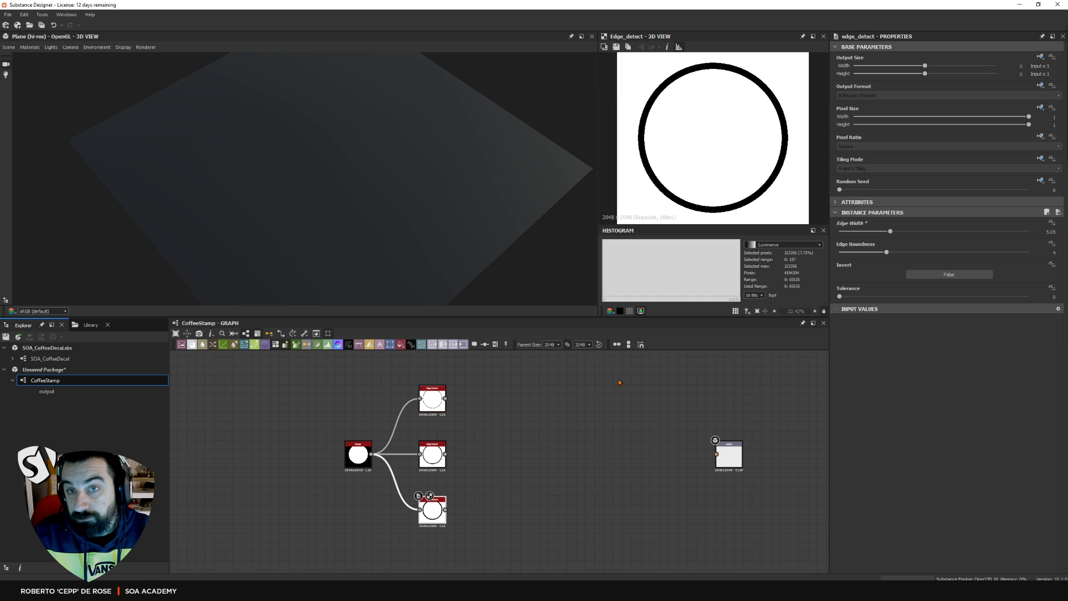
middle_drag(619, 382, 642, 374)
drag(327, 388, 455, 534)
drag(440, 469, 403, 469)
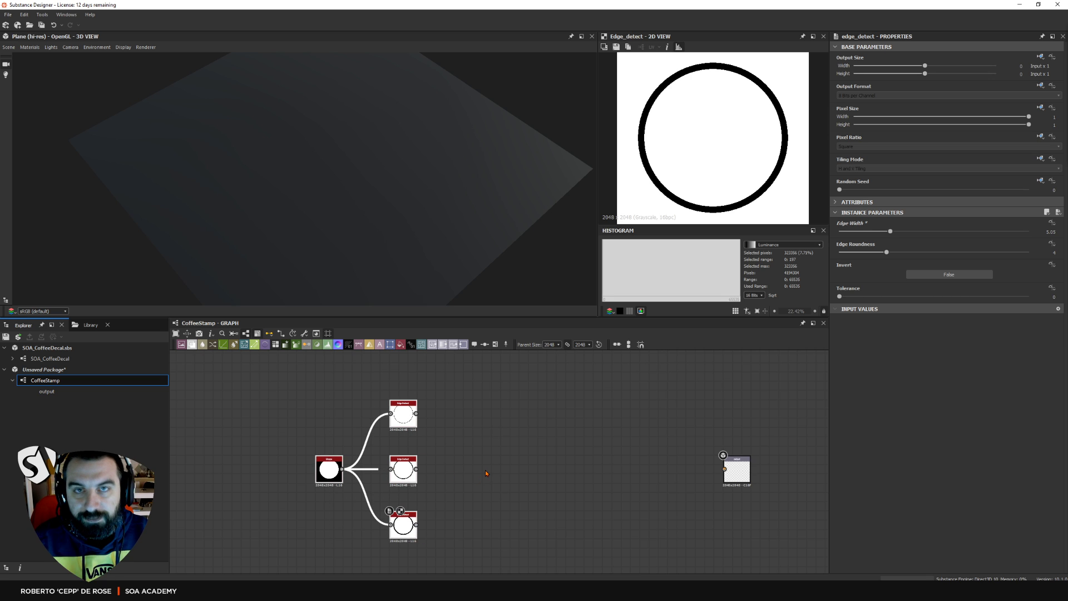
Add a Blend node with the top Edge Detect as Foreground and the middle one as Background
click(367, 389)
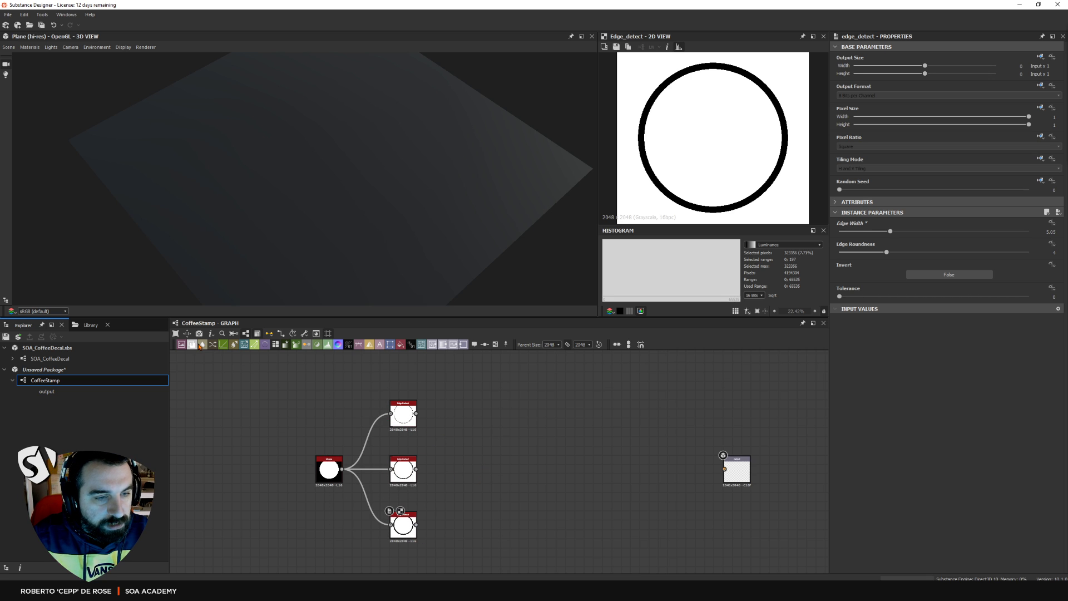
drag(193, 347, 467, 442)
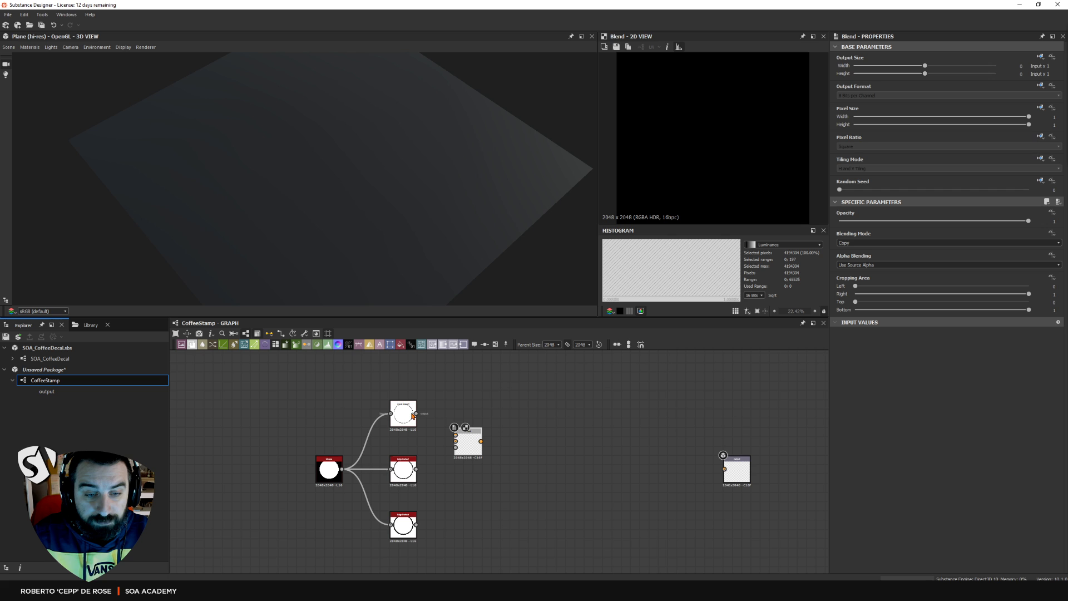
drag(417, 413, 456, 434)
scroll(438, 450, up, 3)
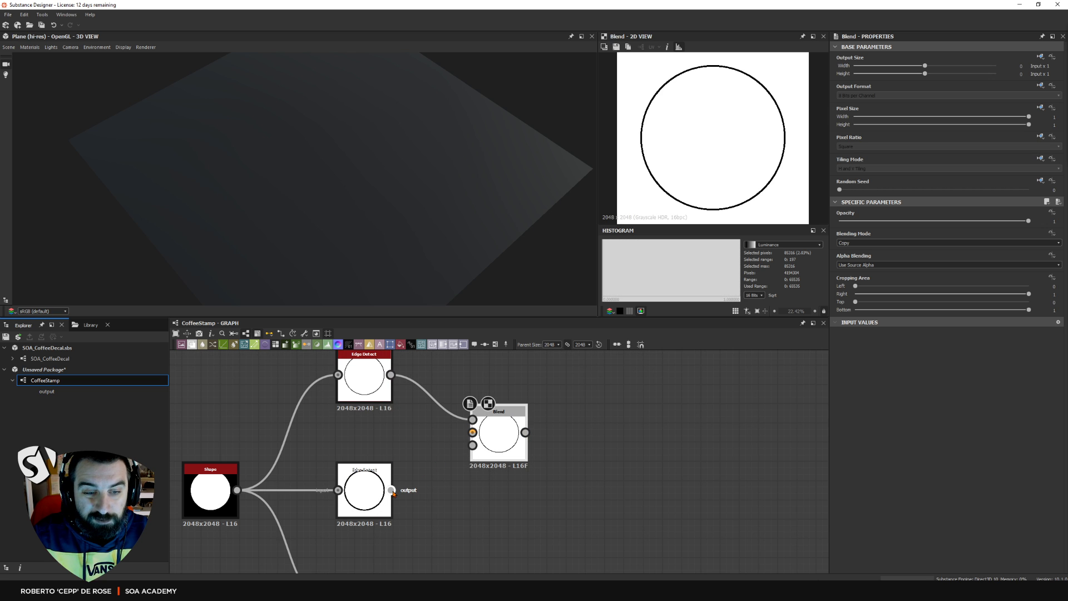
drag(390, 490, 472, 432)
click(499, 451)
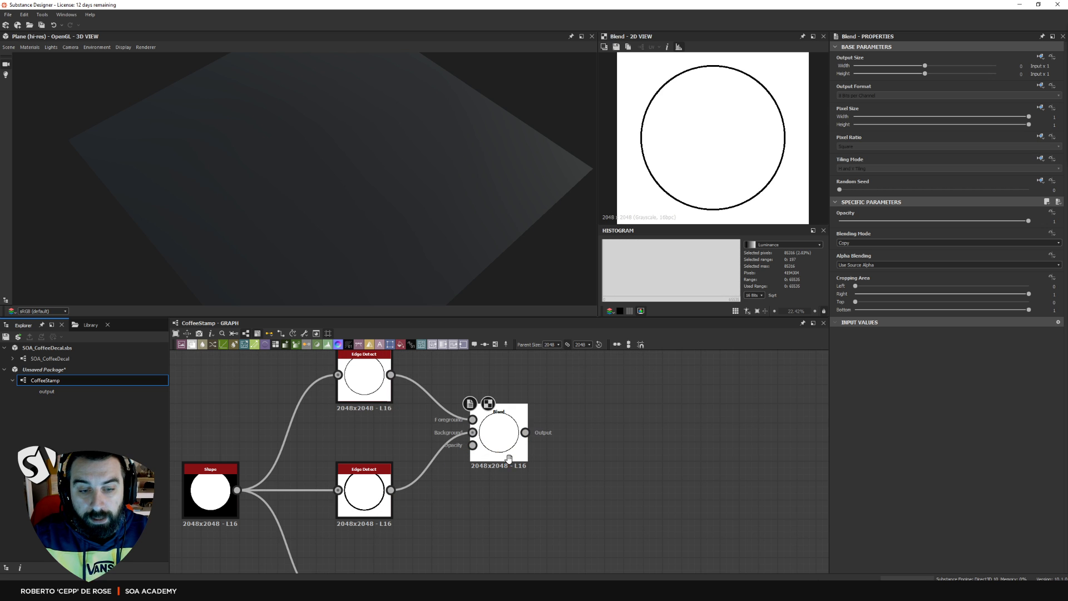
Place the Blend node beside the output and display the node library panel
scroll(509, 457, down, 3)
drag(572, 454, 606, 462)
middle_drag(606, 462, 516, 444)
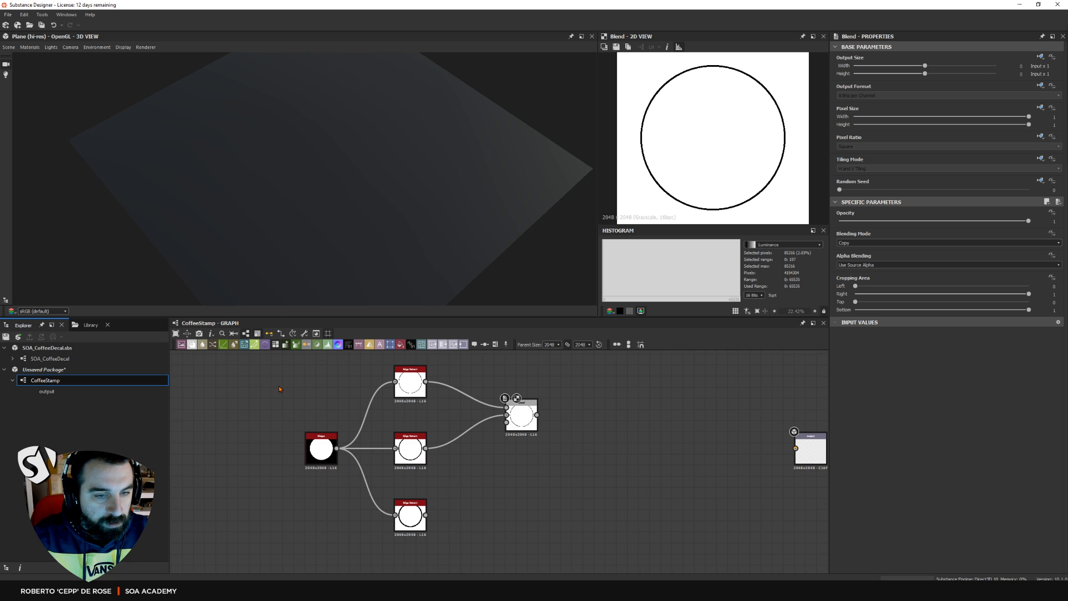
click(90, 325)
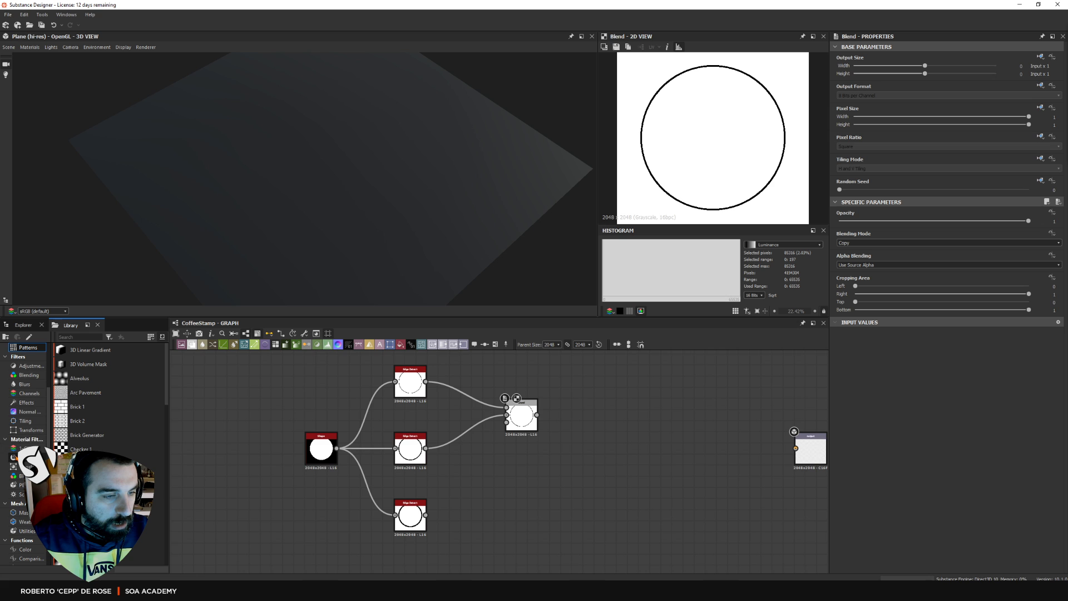
scroll(15, 462, down, 3)
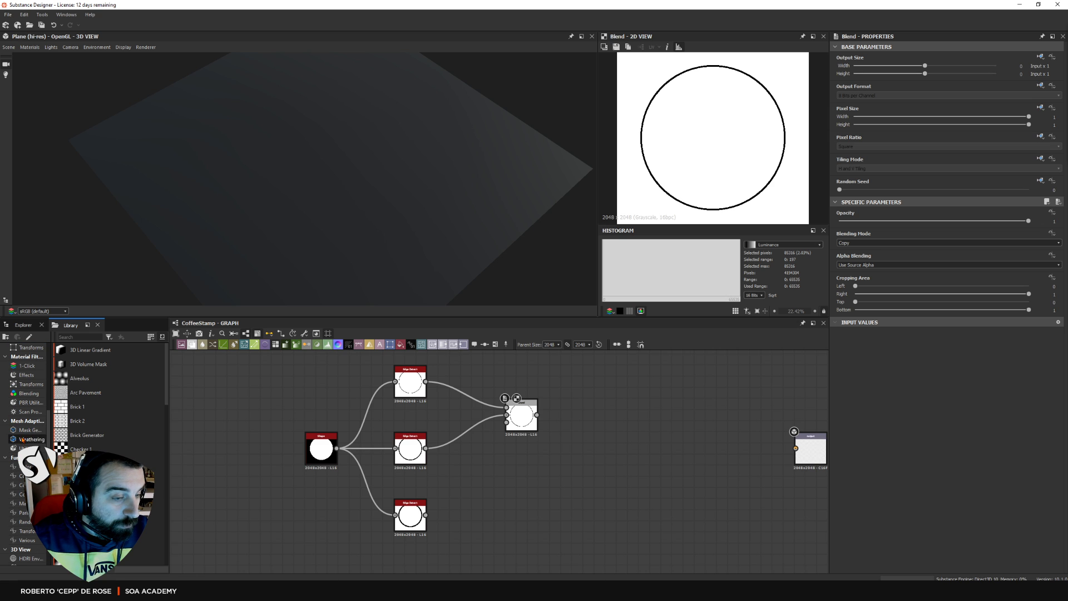
Drop Grunge Map 009 from Library Noises into the Blend's Opacity and preview the ring
scroll(22, 423, up, 5)
click(26, 393)
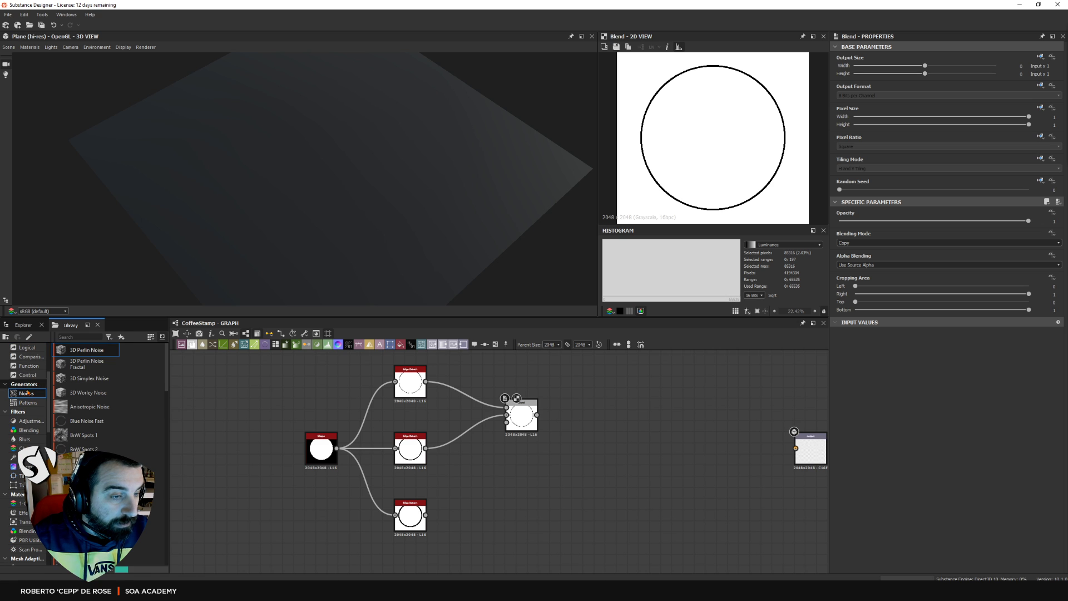
scroll(78, 411, down, 2)
scroll(78, 410, down, 5)
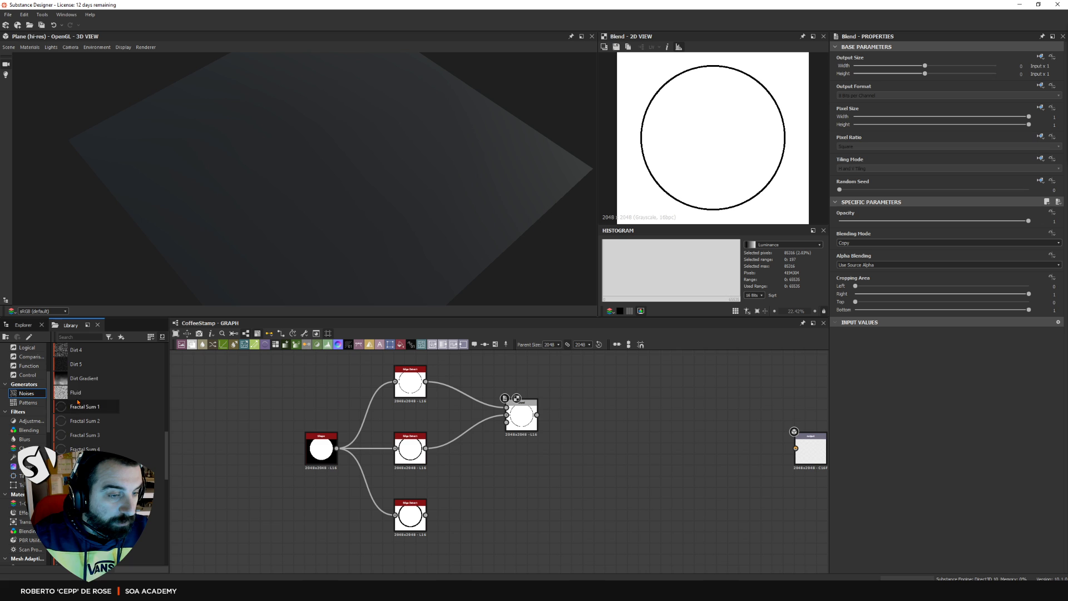
scroll(80, 437, down, 1)
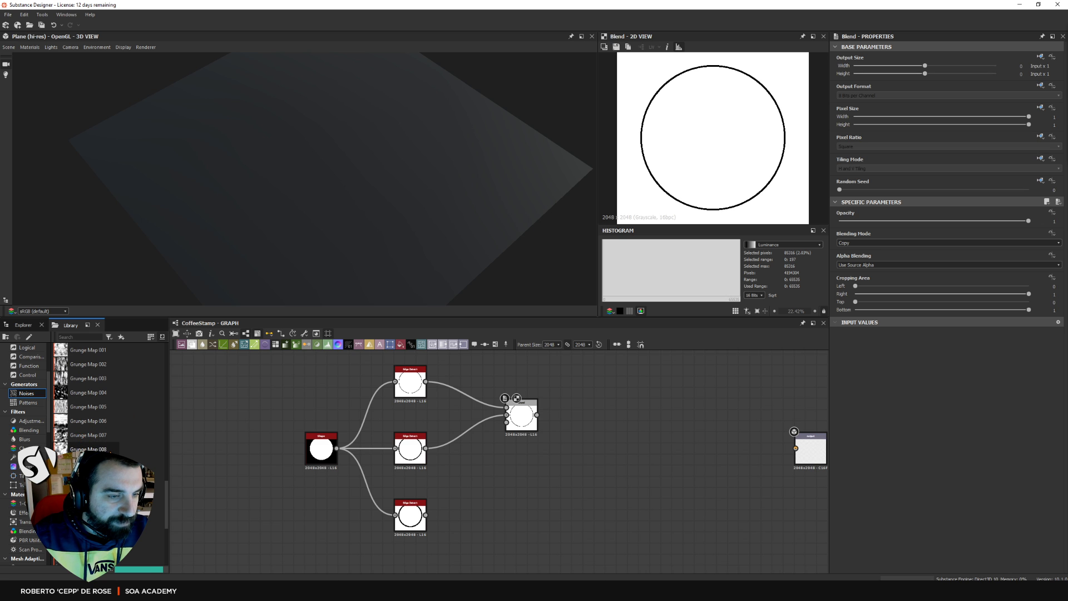
drag(81, 462, 509, 433)
double_click(511, 425)
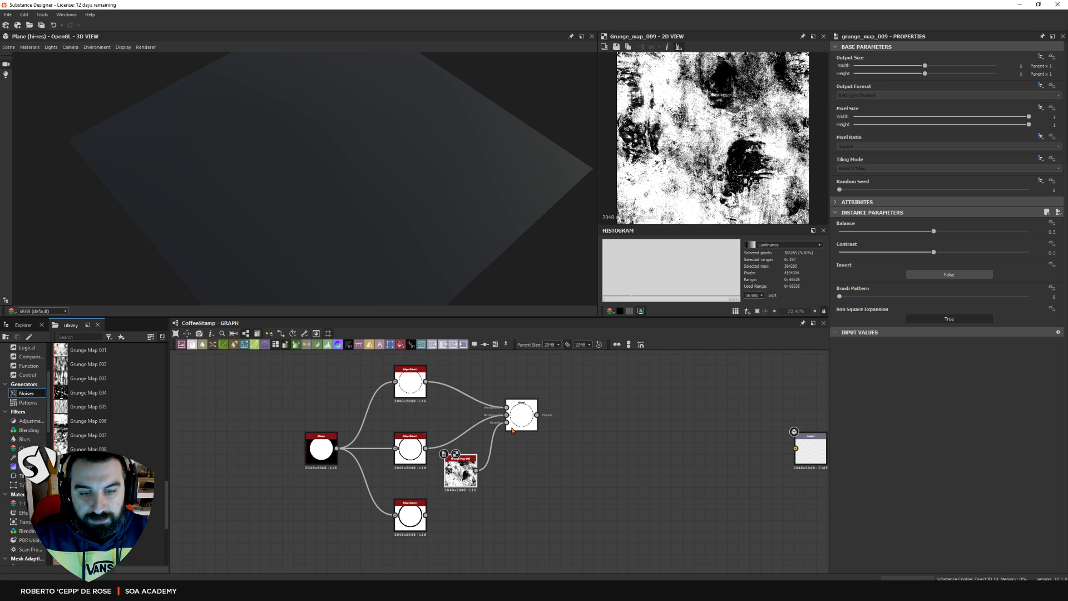
middle_drag(730, 79, 731, 133)
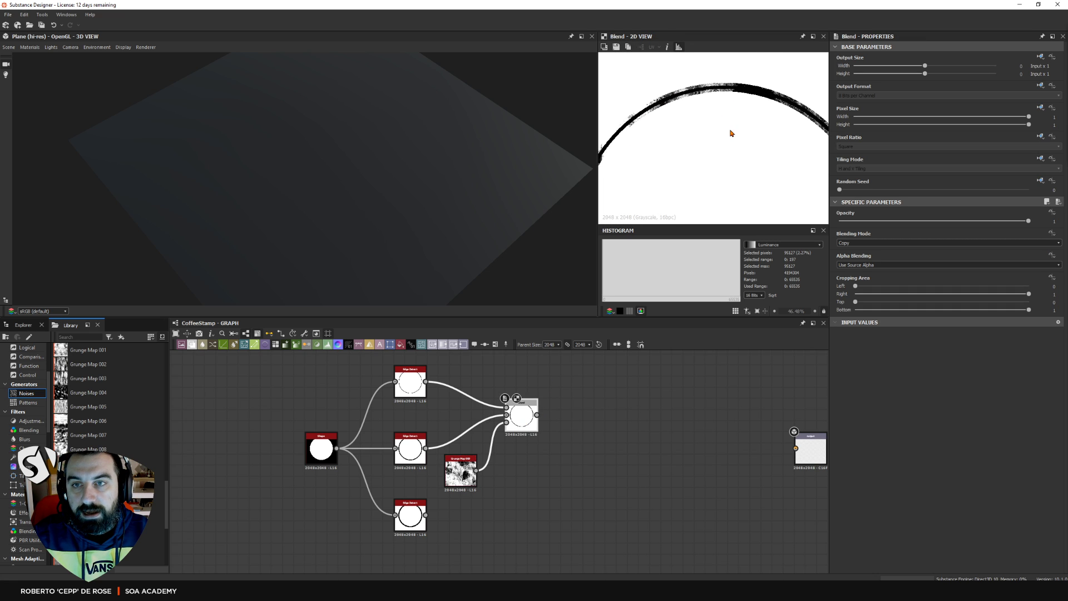
drag(598, 145, 413, 145)
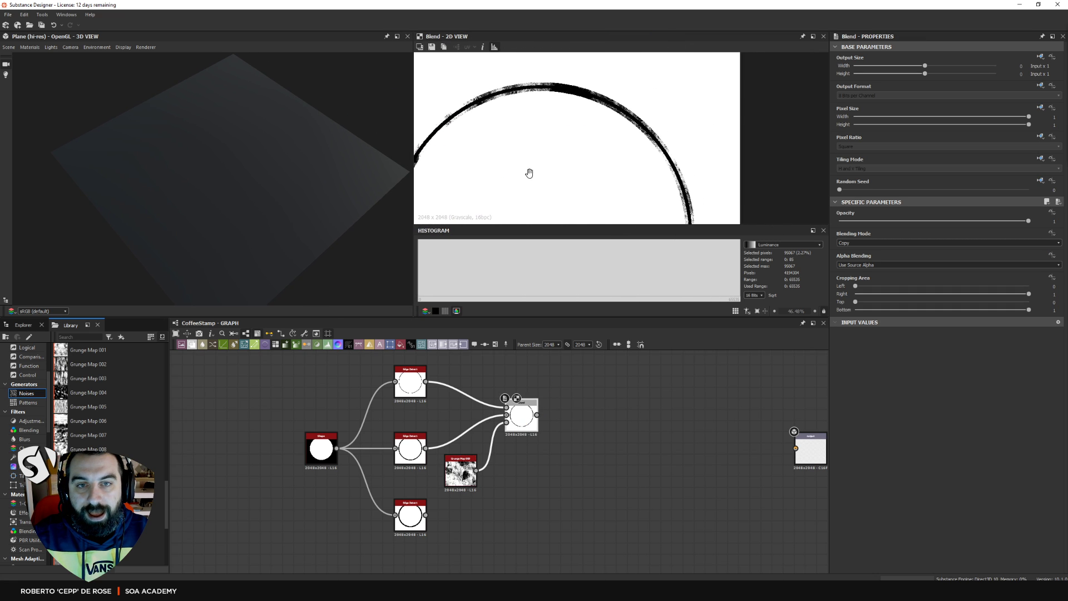
key(f)
scroll(585, 83, up, 2)
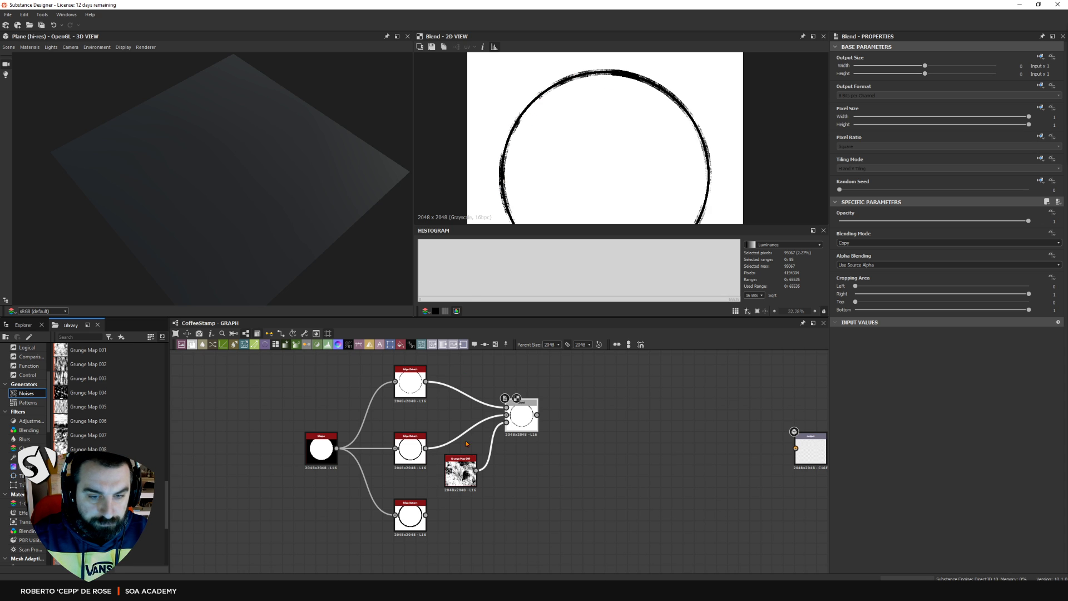
Set Grunge Map 009 to Contrast 1 and Balance 0.47, then close the Histogram panel
double_click(460, 470)
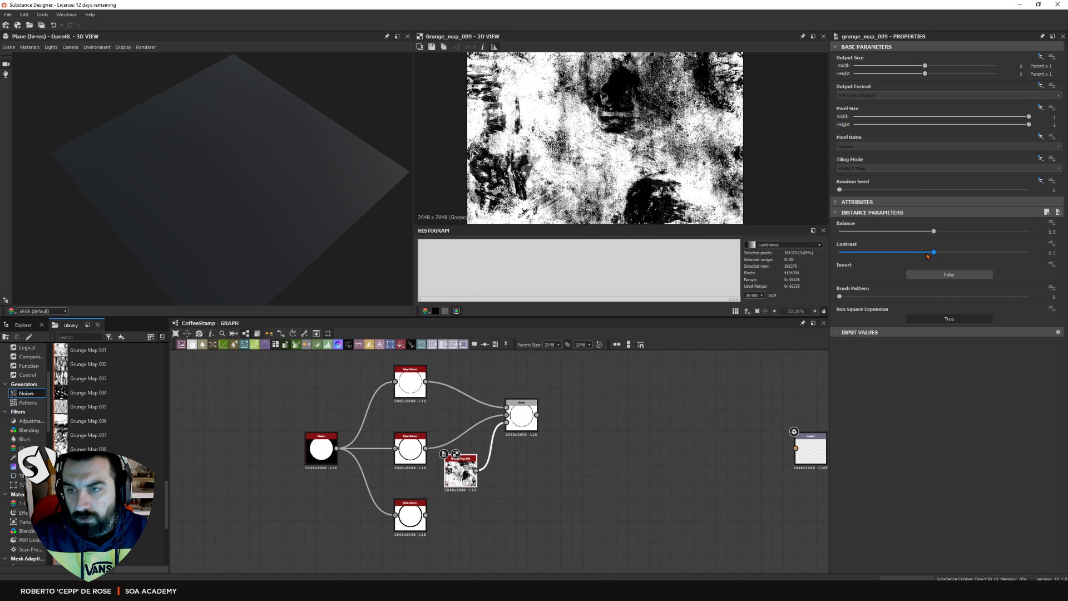
drag(933, 251, 1029, 252)
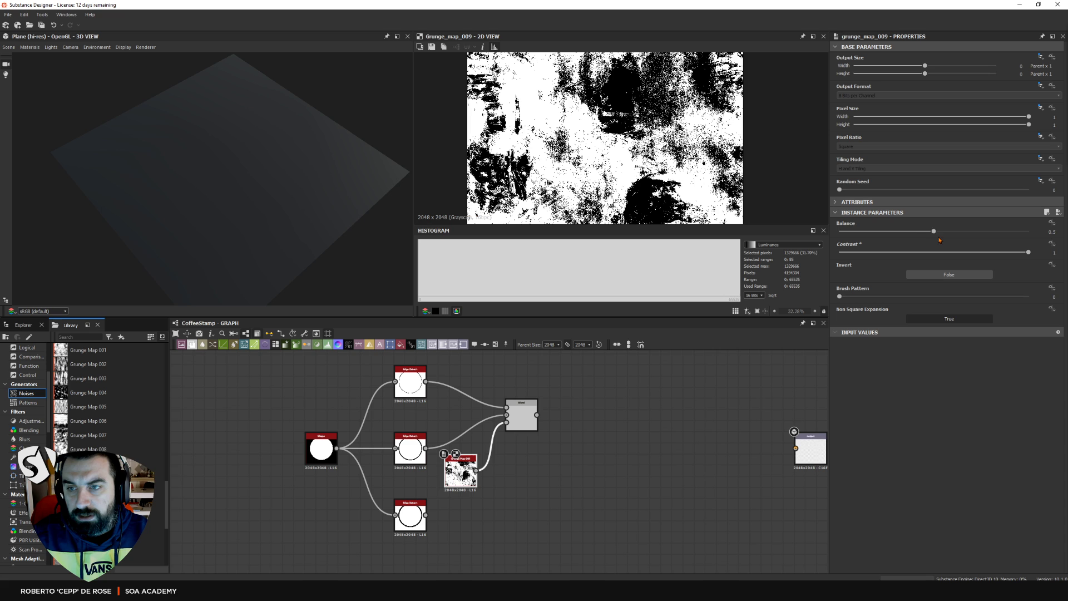
drag(933, 231, 928, 231)
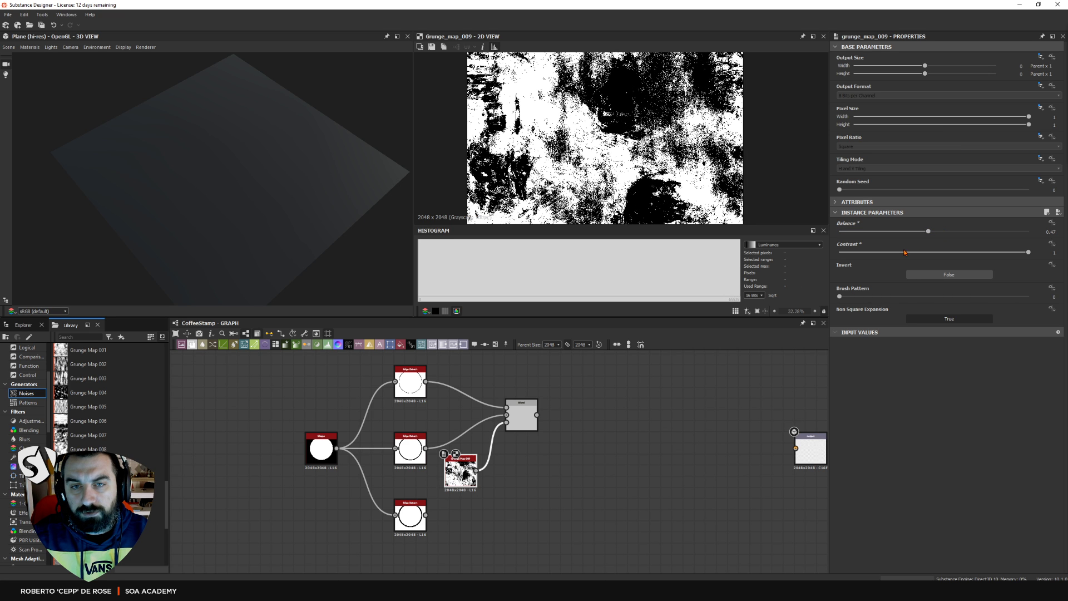
double_click(521, 414)
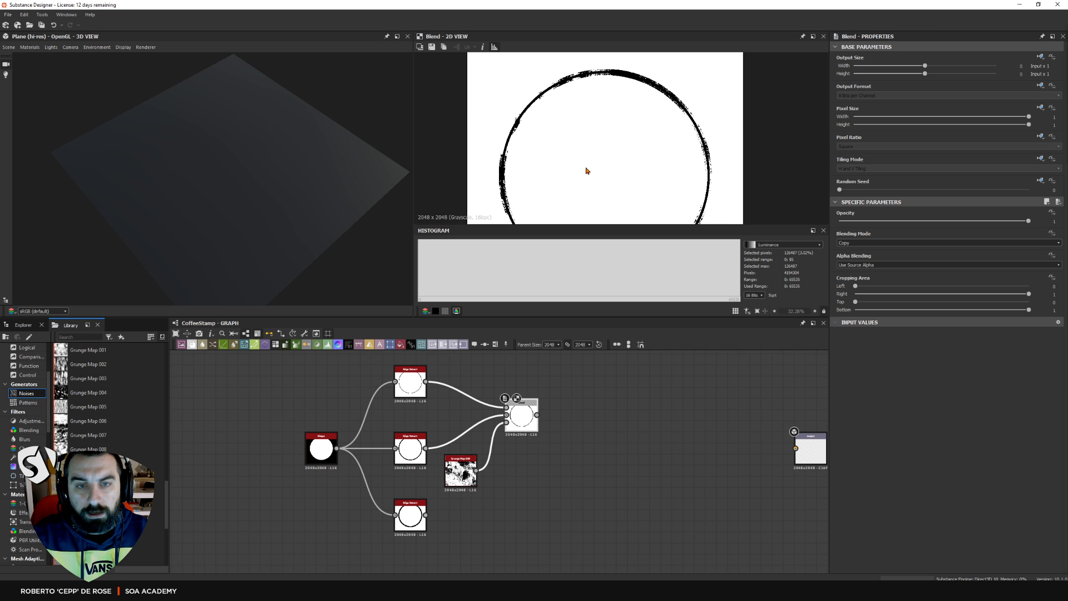
middle_drag(586, 171, 582, 141)
scroll(586, 150, down, 2)
scroll(586, 96, up, 3)
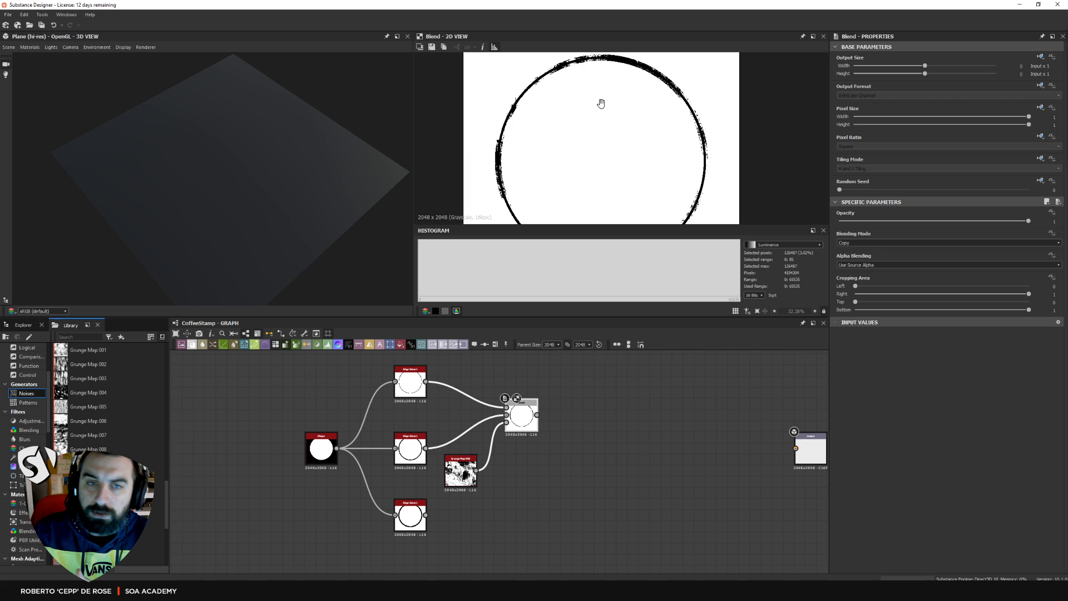
middle_drag(600, 104, 607, 120)
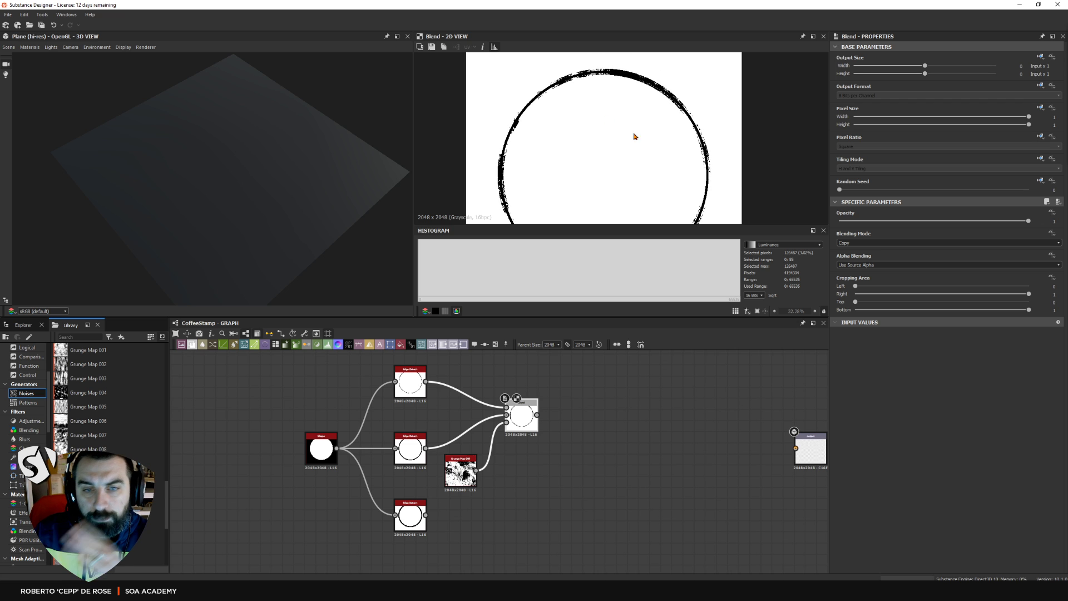
click(823, 229)
middle_drag(631, 200, 647, 201)
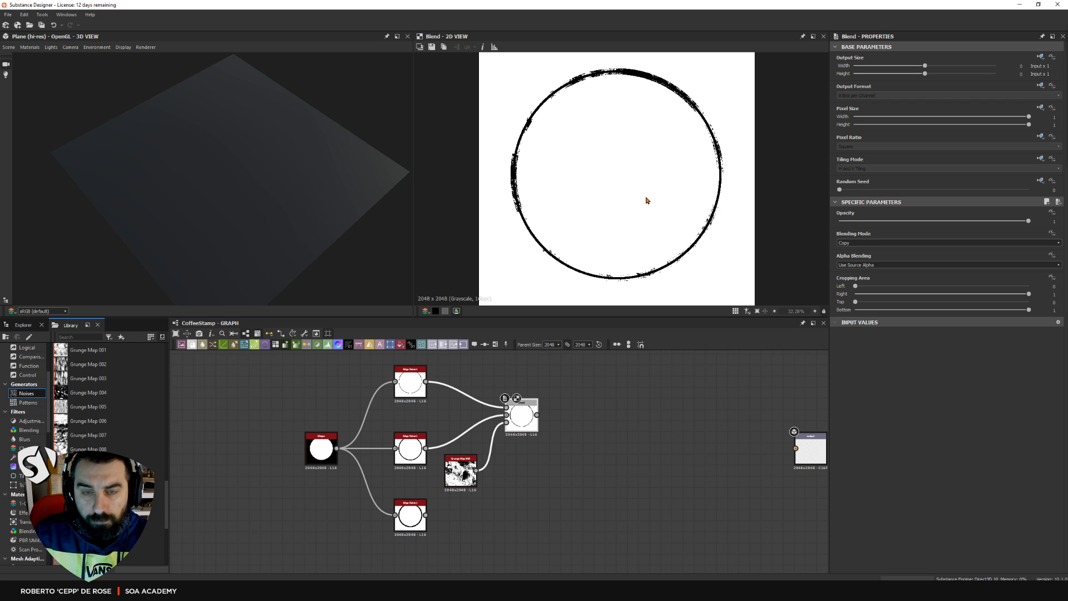
Add a second Blend node fed by the bottom Edge Detect and the first Blend
middle_drag(507, 477, 459, 469)
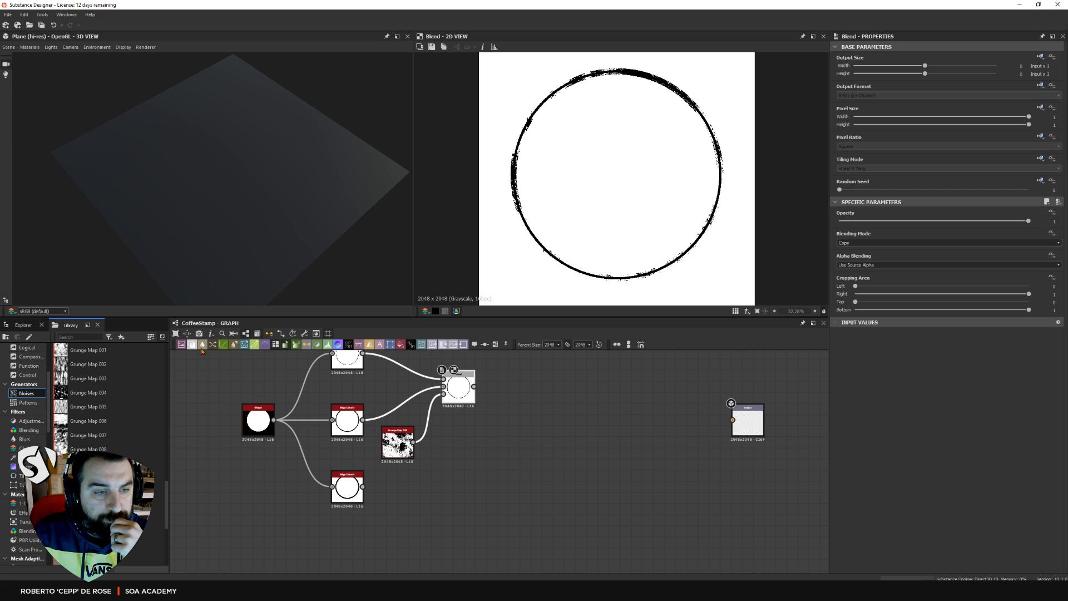
drag(426, 463, 524, 478)
drag(362, 486, 510, 475)
drag(473, 387, 501, 475)
Place a Grunge Map 004 node from Library Noises near the new Blend
middle_drag(501, 474, 522, 421)
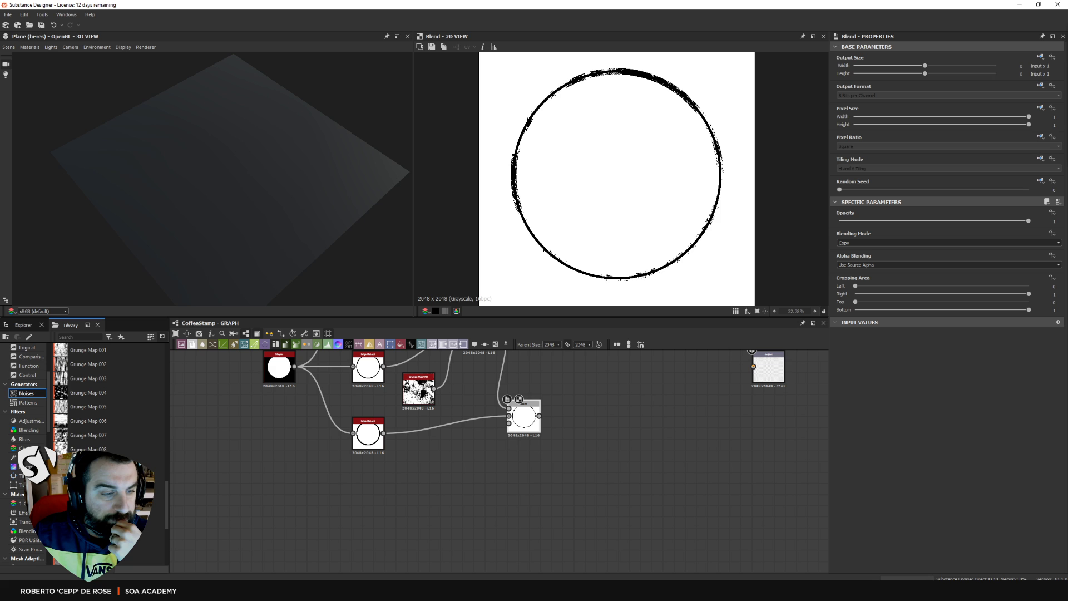
drag(83, 392, 460, 474)
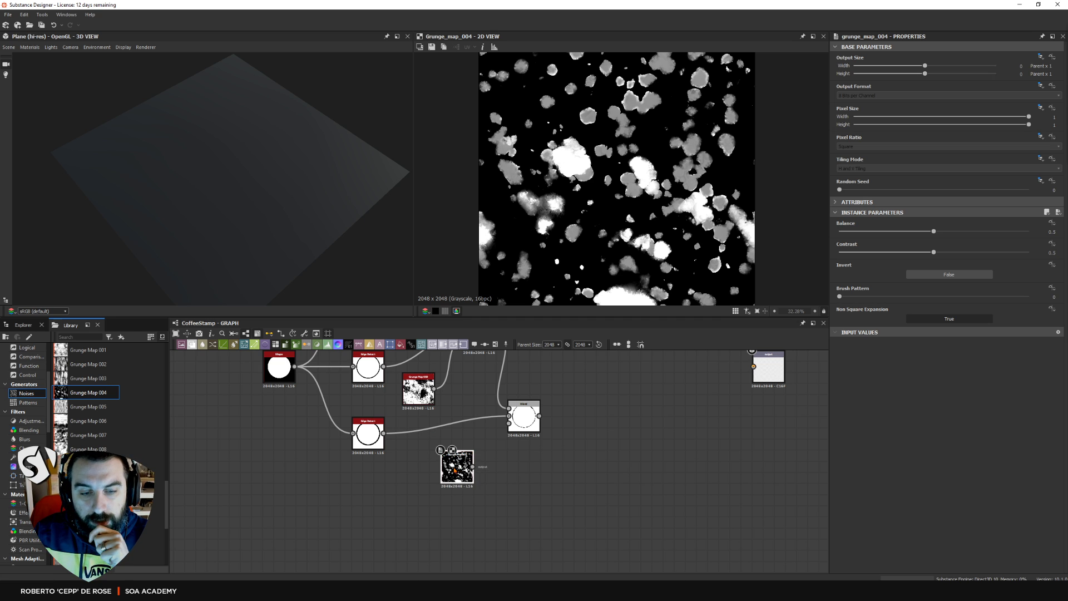
drag(455, 466, 411, 476)
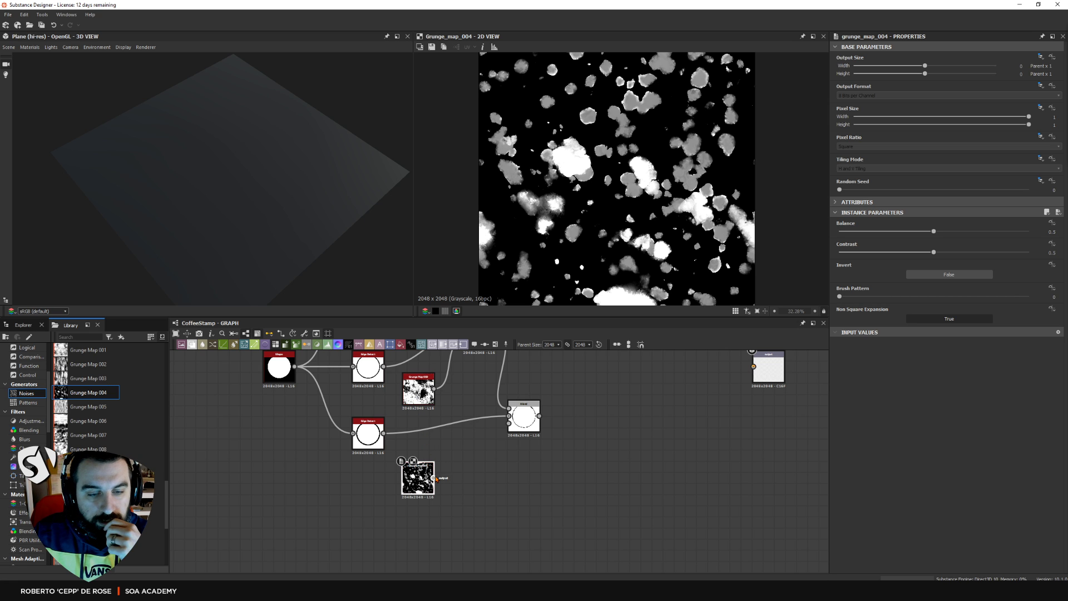
Wire Grunge Map 004 into the second Blend's lower input and raise its Contrast toward 1
drag(434, 478, 508, 423)
double_click(524, 417)
middle_drag(613, 381, 596, 405)
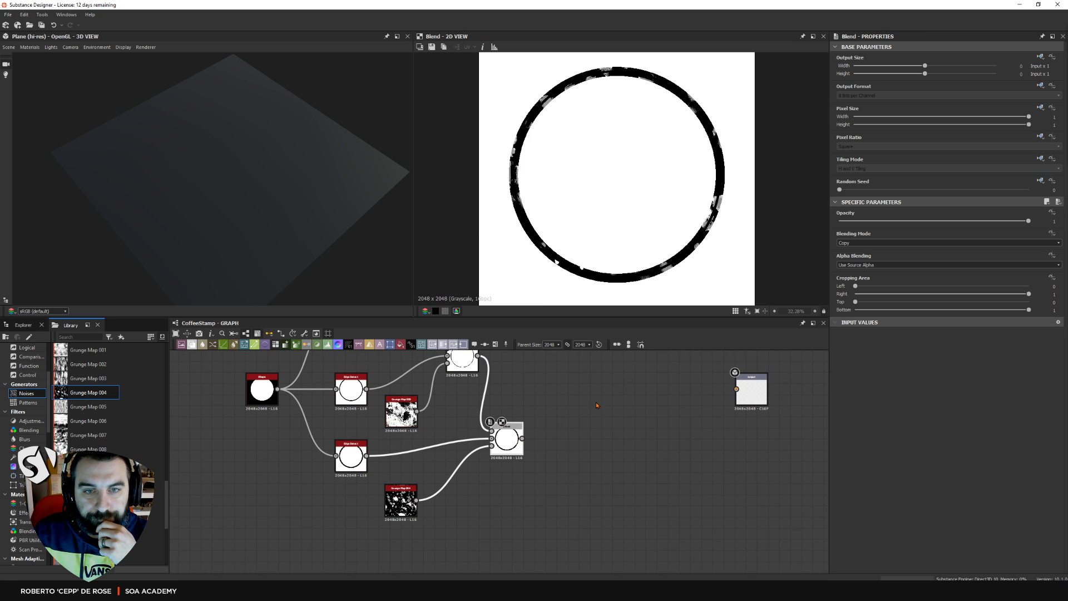
double_click(385, 492)
drag(385, 493, 389, 492)
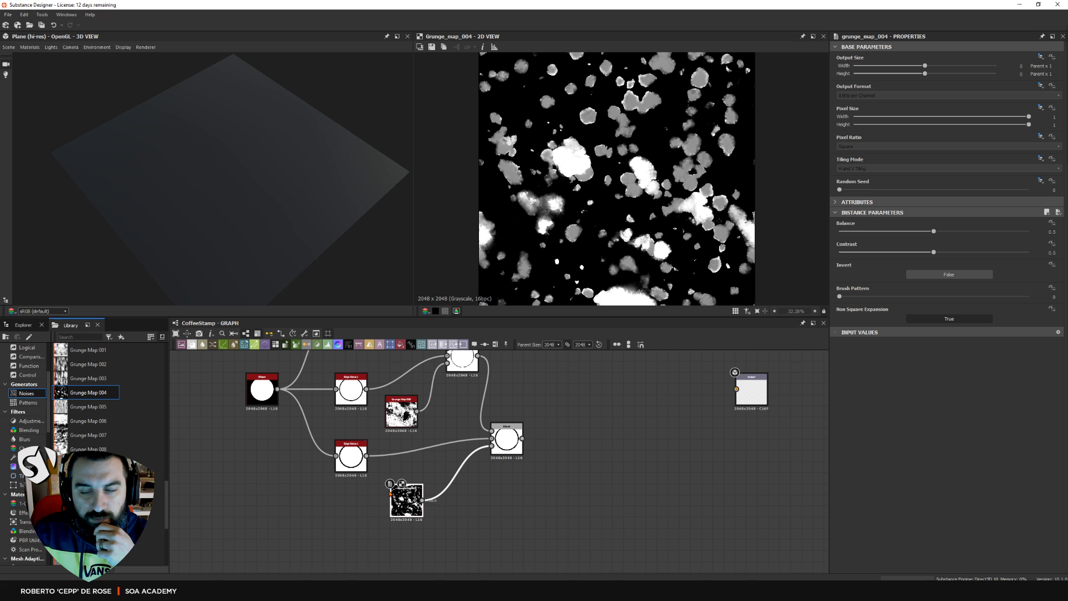
drag(933, 252, 1012, 252)
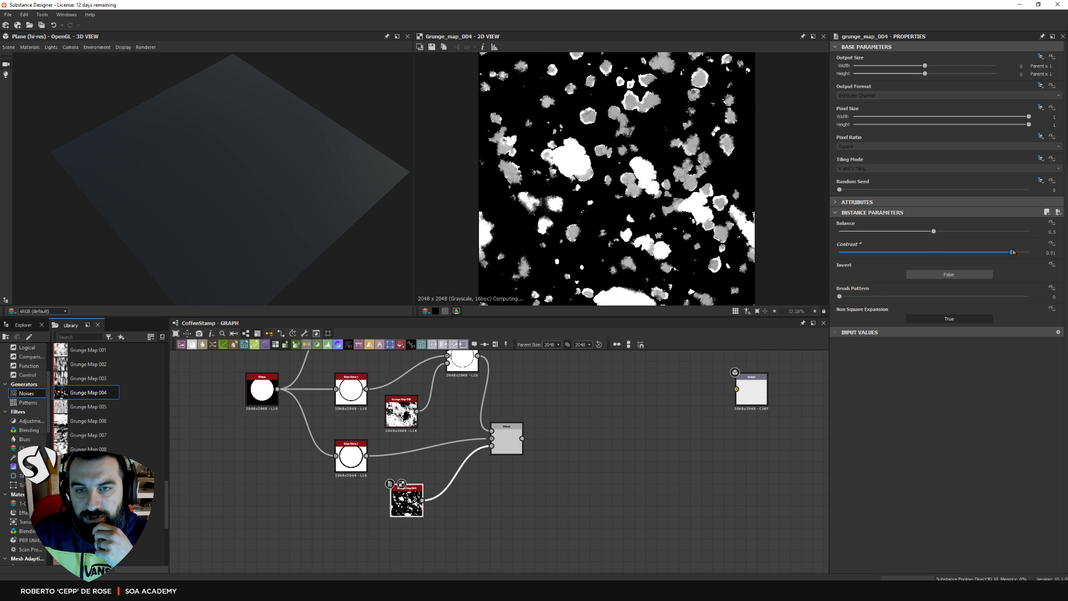
Compare the masked ring and Grunge Map 004 previews, testing a lower Blend opacity before restoring 1
double_click(507, 439)
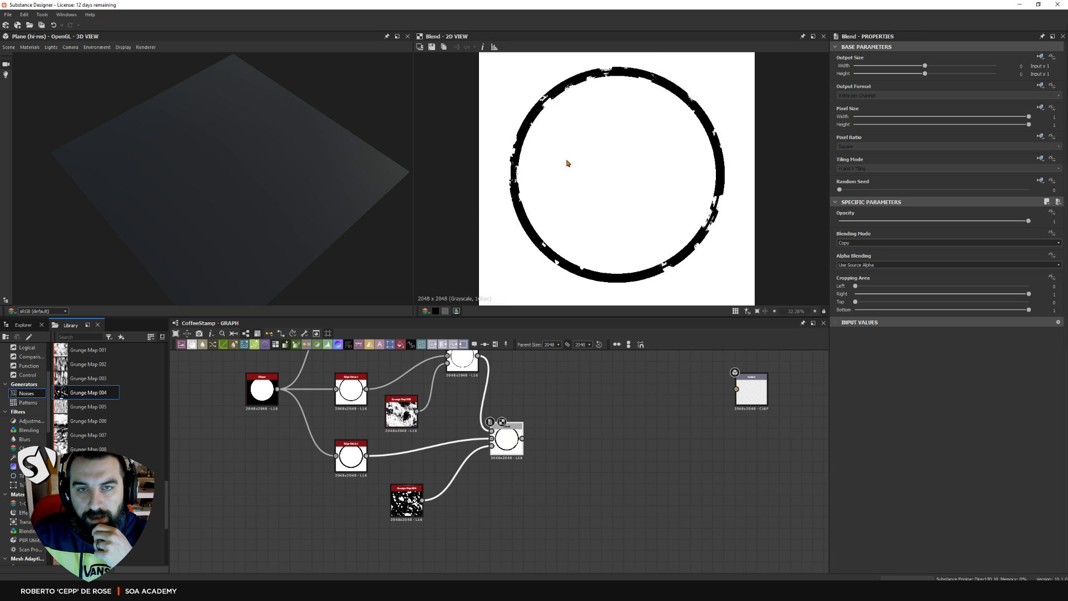
middle_drag(411, 457, 401, 482)
click(396, 520)
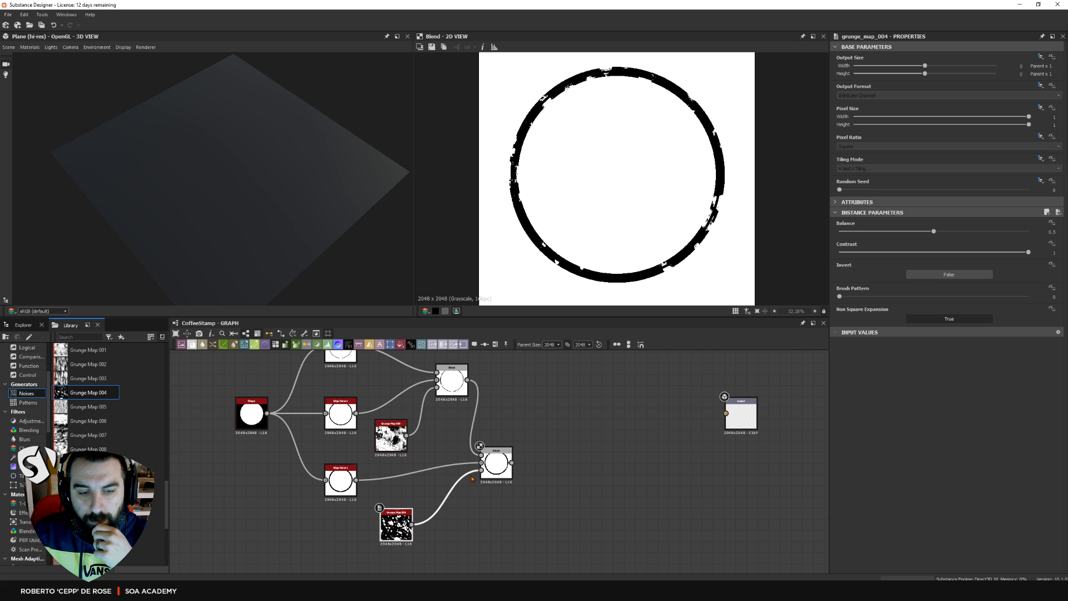
click(497, 472)
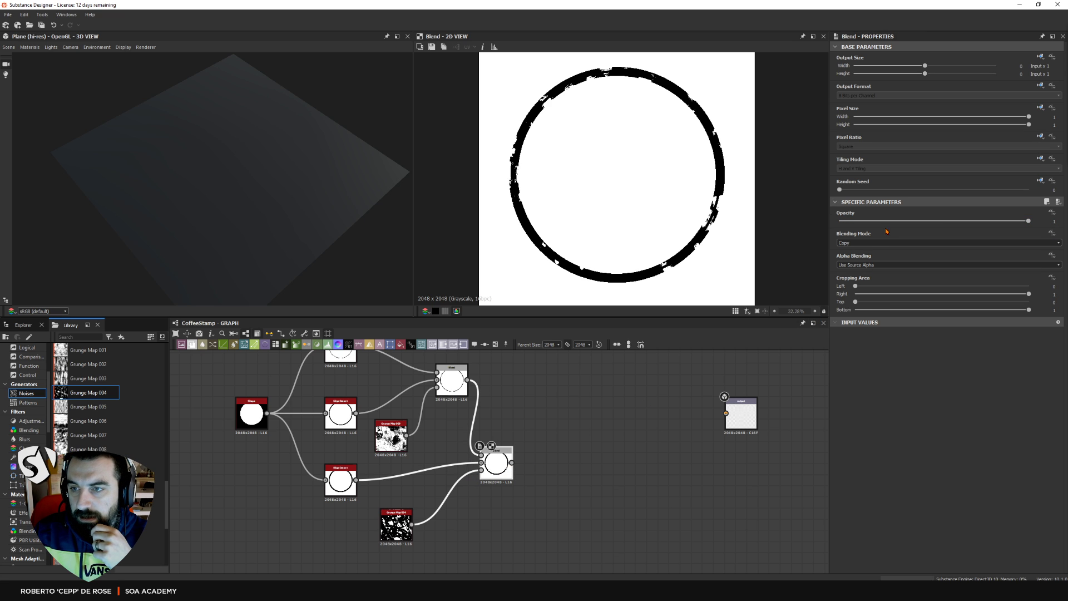
double_click(396, 522)
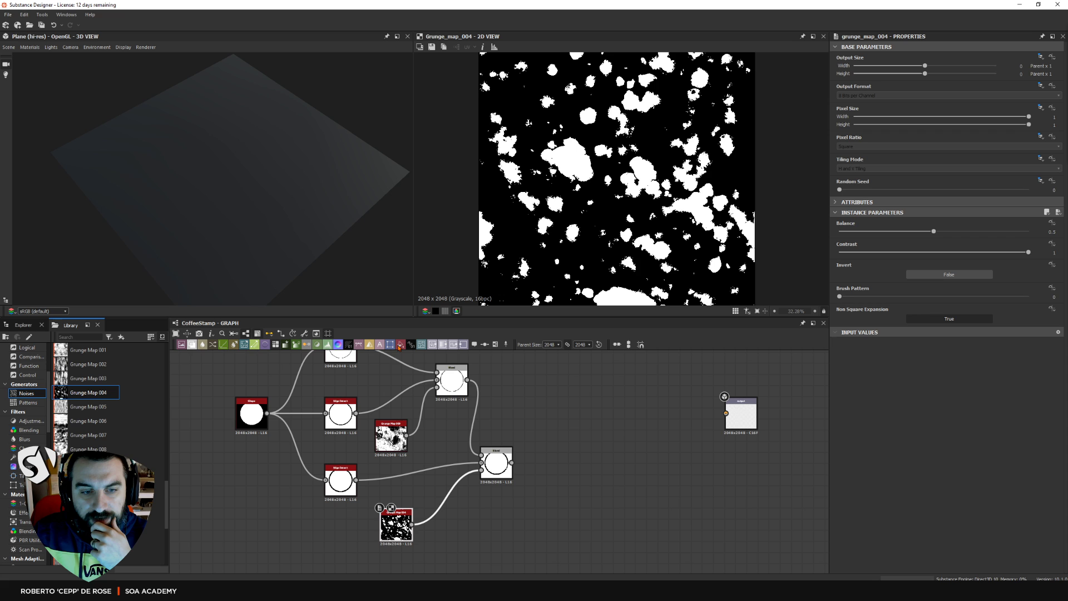
double_click(495, 462)
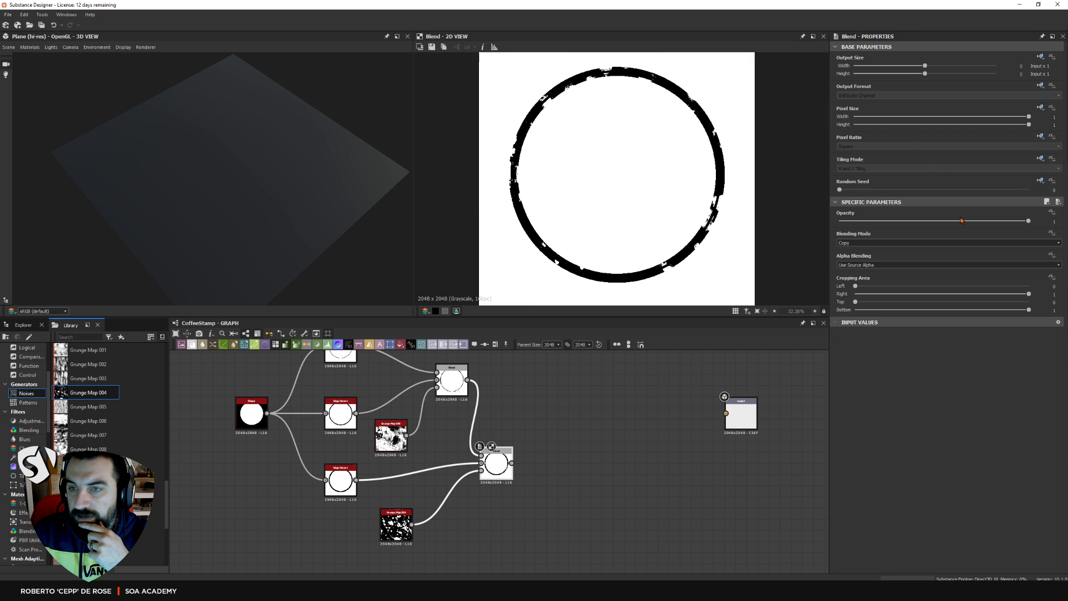
drag(961, 220, 1034, 220)
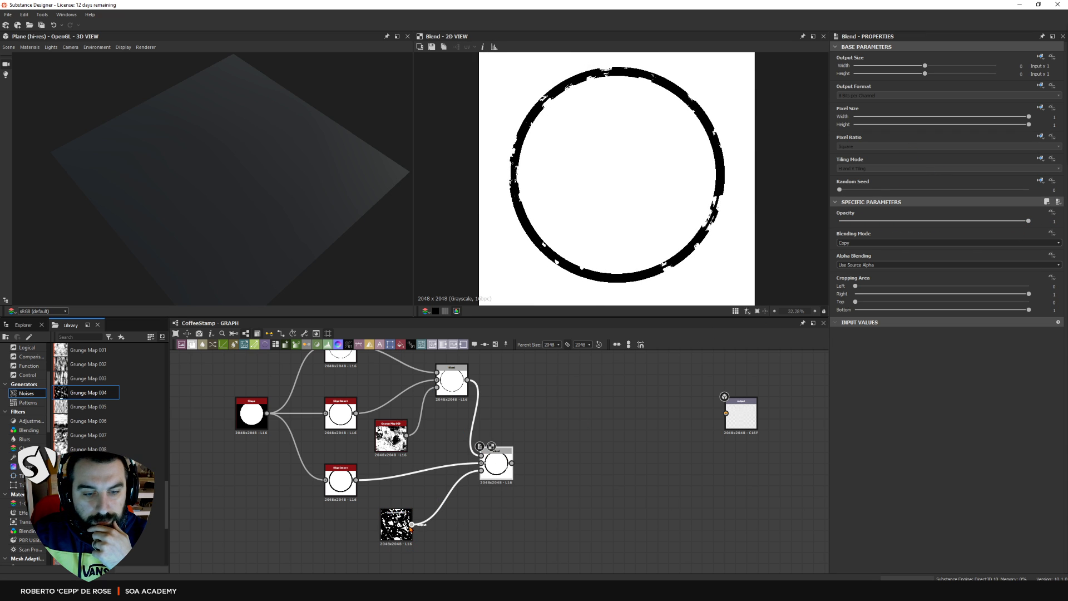
double_click(398, 527)
mouse_move(408, 529)
middle_down()
mouse_move(431, 493)
mouse_move(399, 522)
middle_up()
Insert an Invert Grayscale after Grunge Map 004 and set the grunge Random Seed to 4
key(space)
text(inve)
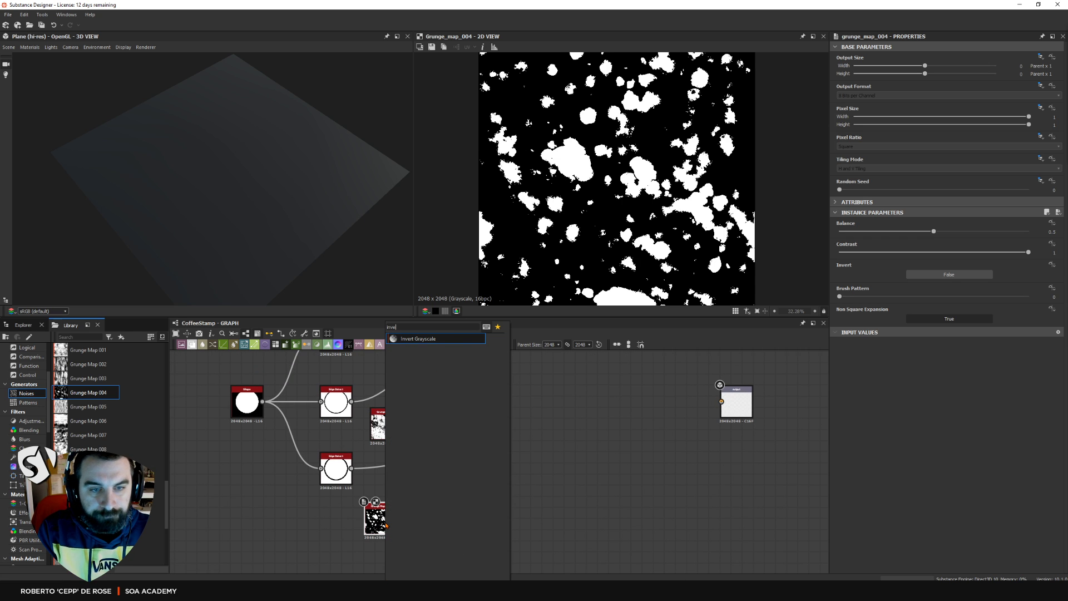
key(Return)
double_click(495, 451)
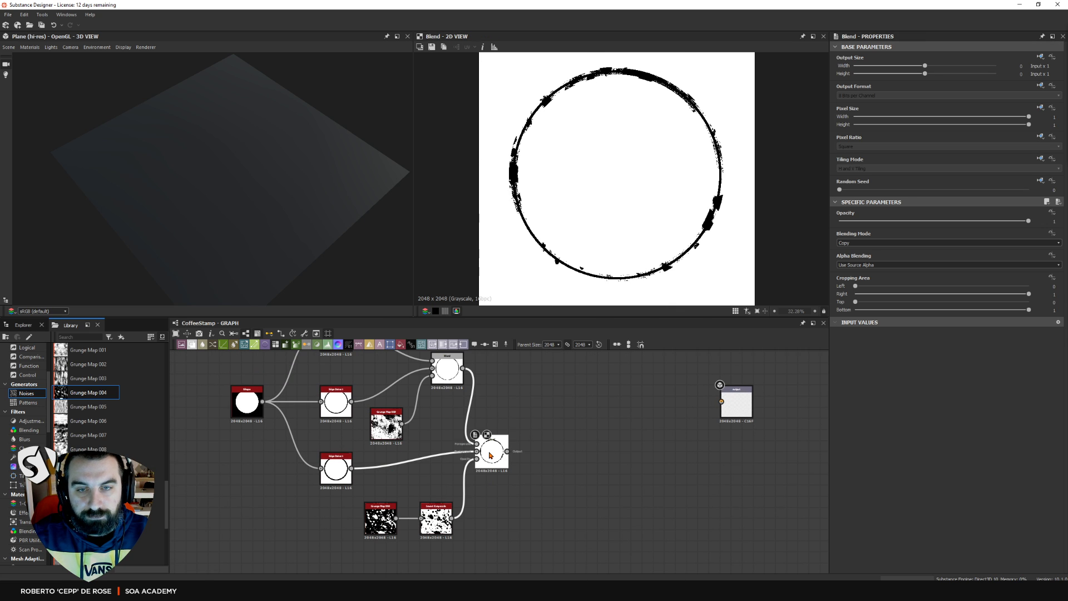
click(381, 520)
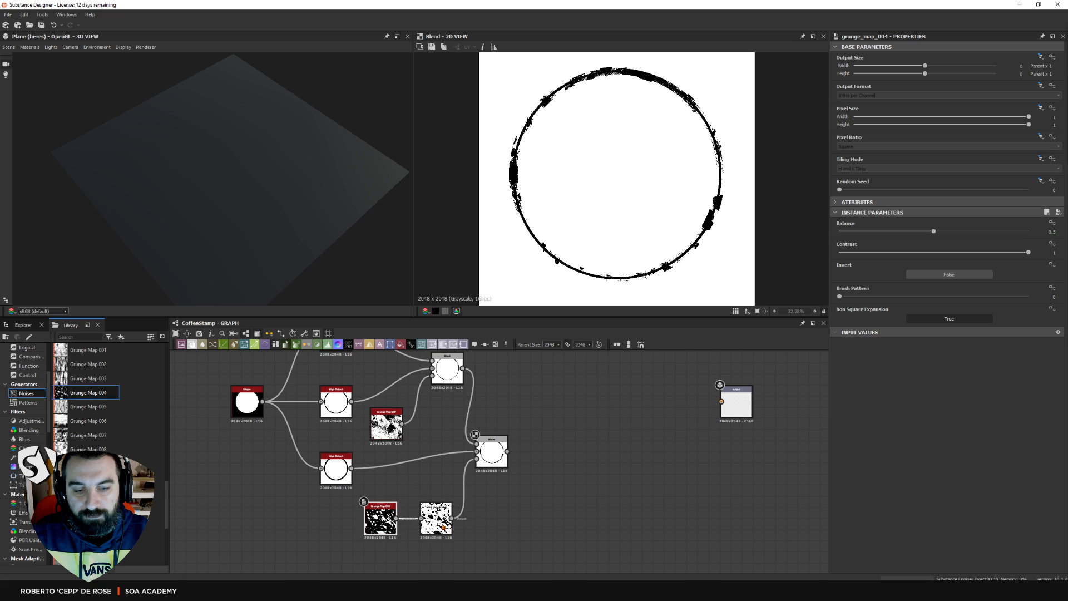
drag(436, 523, 374, 531)
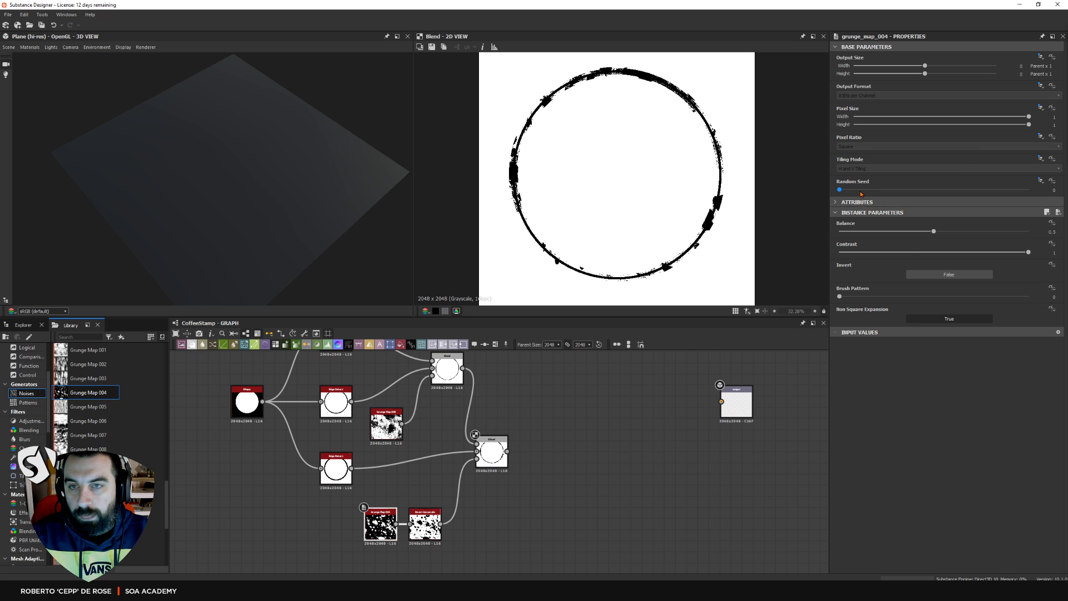
drag(860, 192, 933, 190)
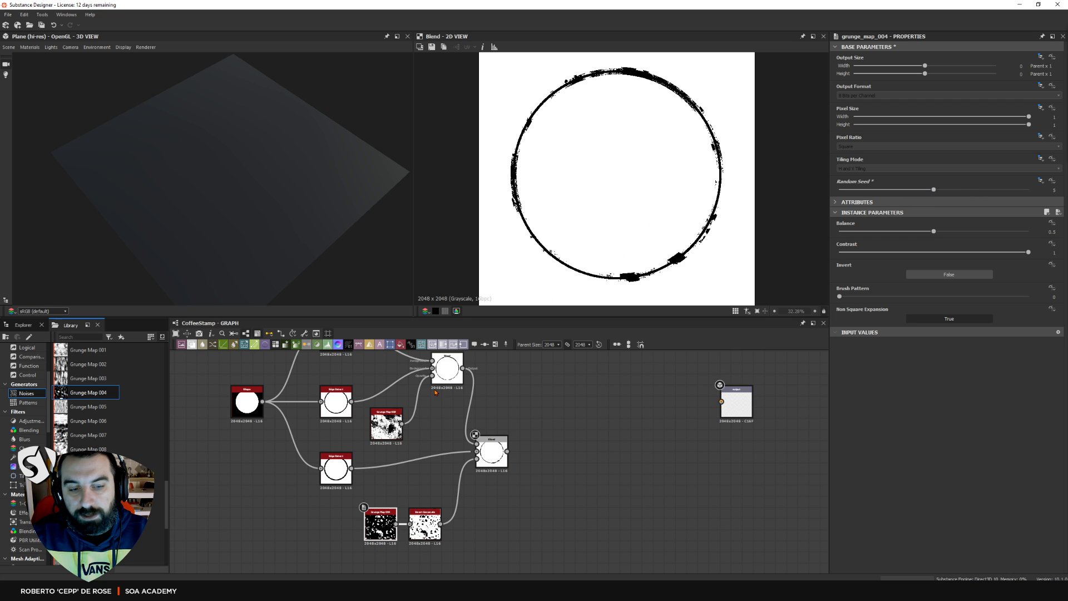
drag(382, 524, 371, 524)
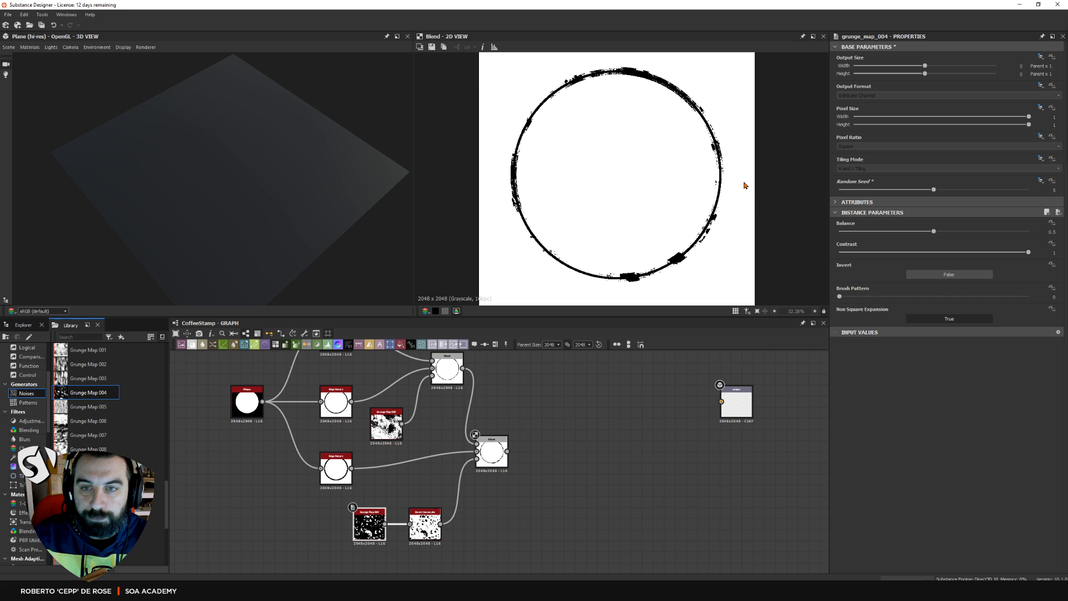
click(492, 452)
middle_drag(486, 465, 467, 484)
Set the lower Edge Detect's Edge Width to 6.6
click(319, 489)
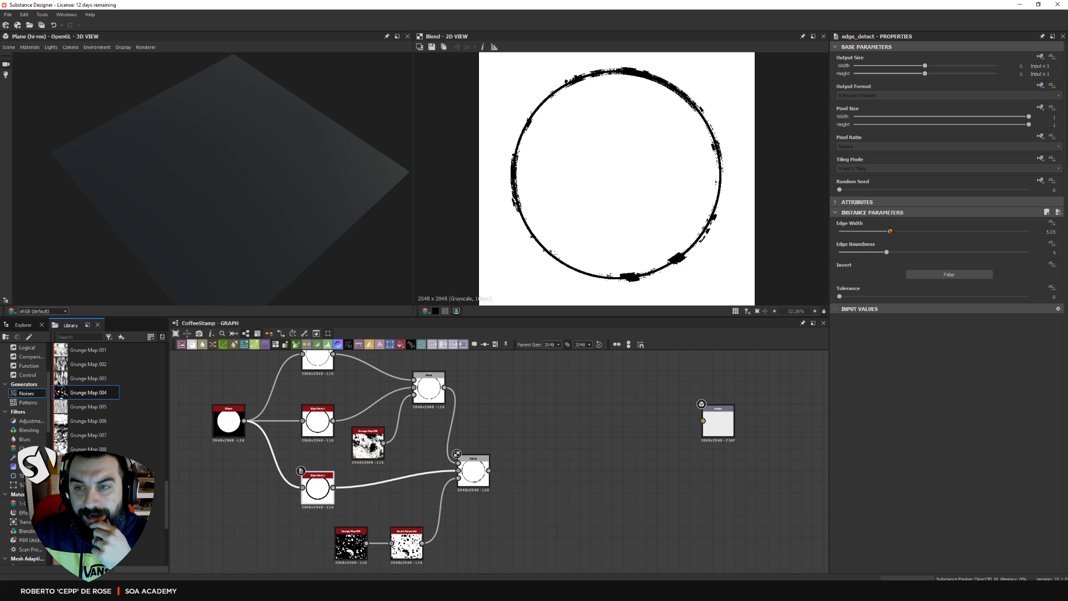
mouse_move(899, 235)
mouse_down()
mouse_move(940, 236)
mouse_move(912, 236)
mouse_up()
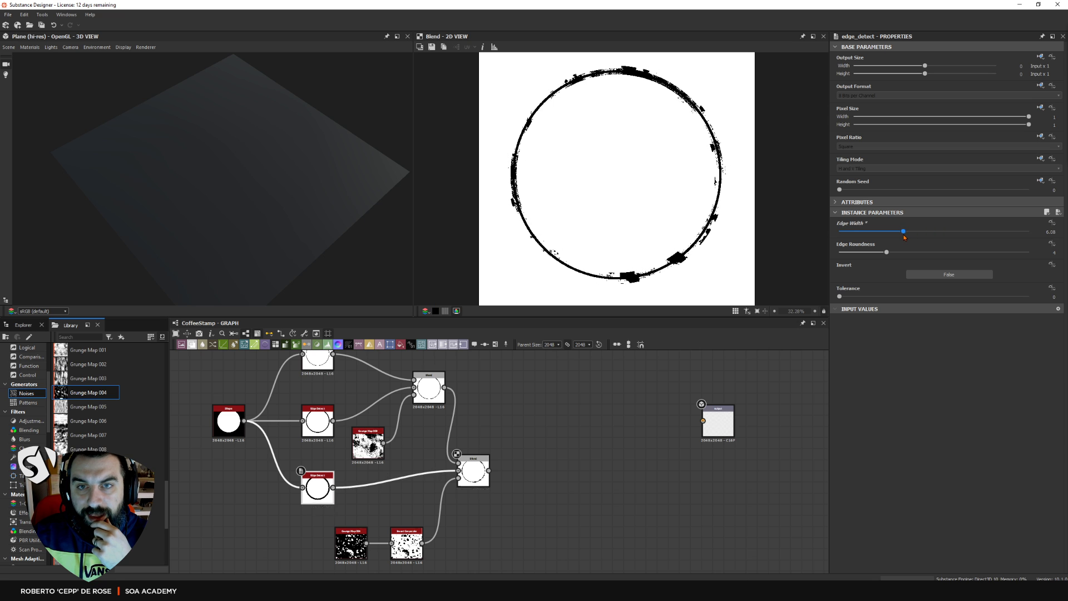
middle_drag(374, 503, 373, 469)
Shift the grunge and invert nodes left, then move all nodes except the output up-left
mouse_move(362, 520)
mouse_down()
mouse_move(317, 520)
mouse_move(372, 509)
mouse_up()
middle_drag(466, 440, 423, 492)
click(422, 491)
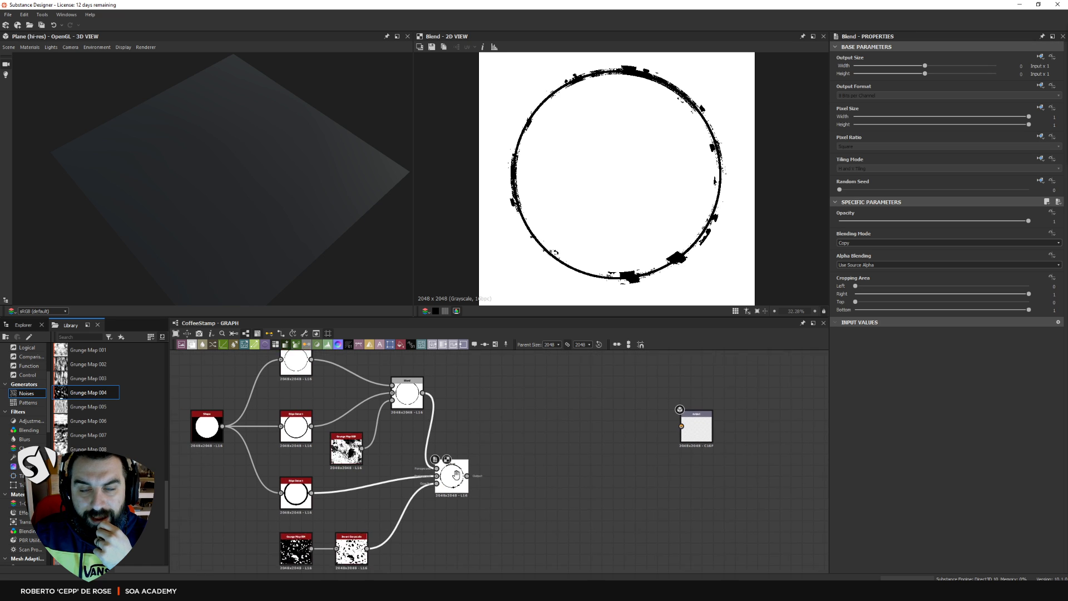
key(f)
drag(505, 512, 400, 449)
middle_drag(467, 441, 449, 458)
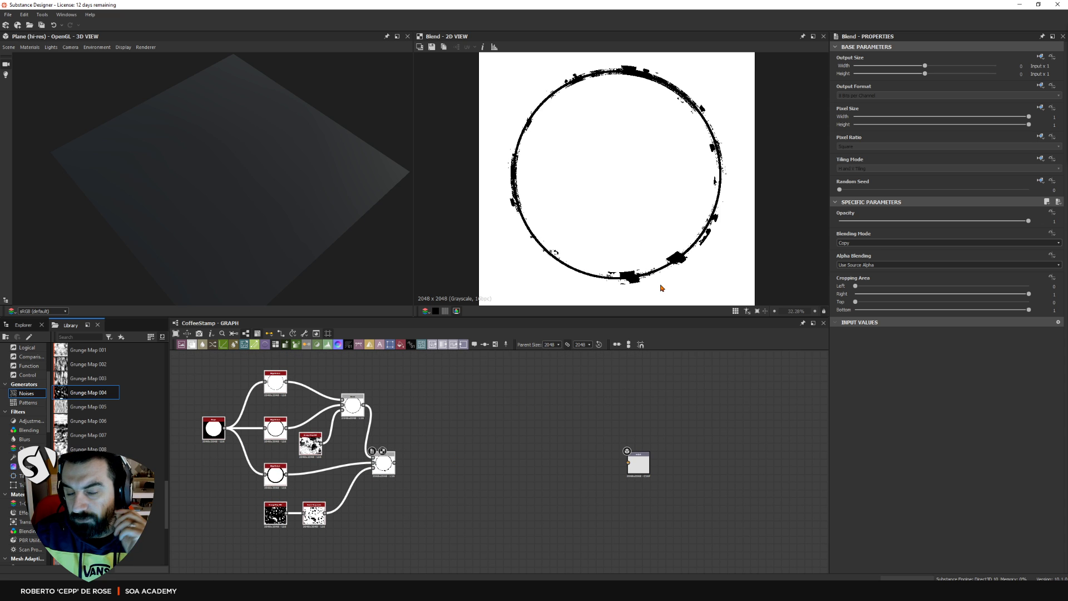
scroll(613, 275, up, 2)
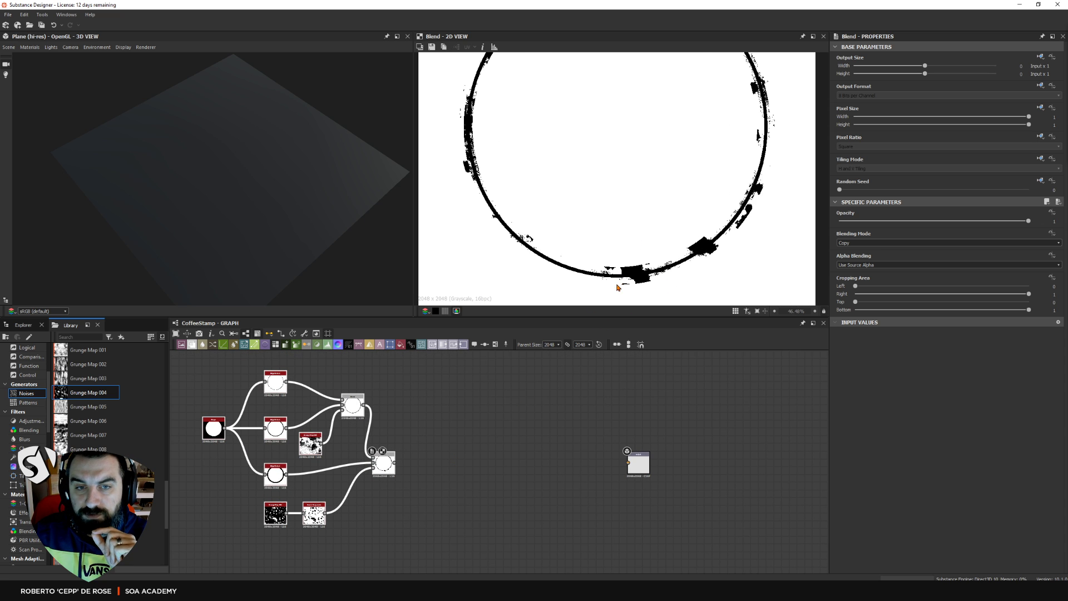
scroll(623, 269, up, 1)
scroll(672, 259, down, 2)
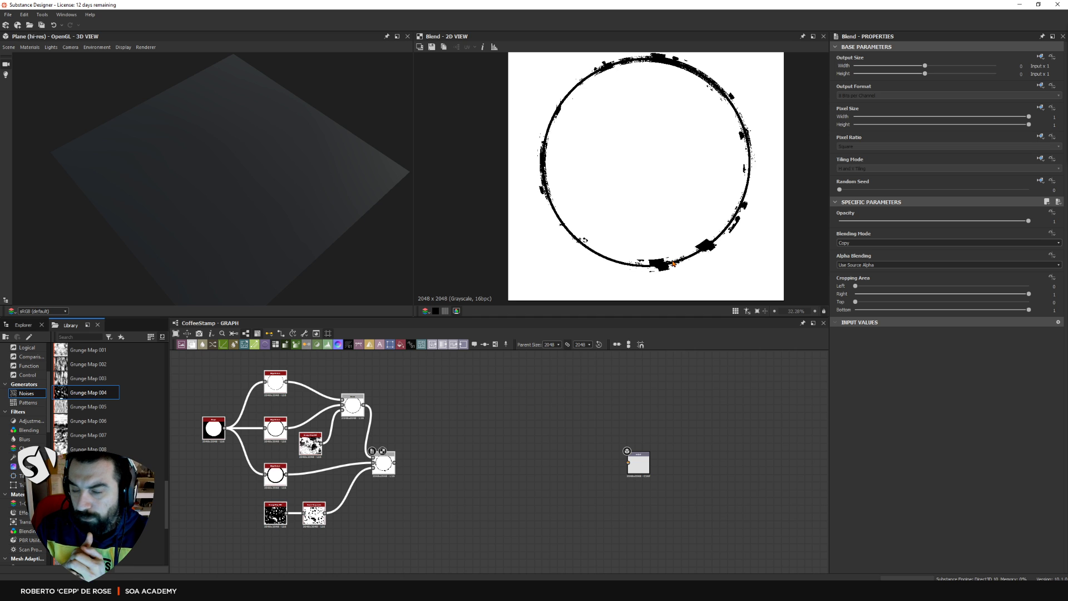
middle_drag(433, 446, 472, 456)
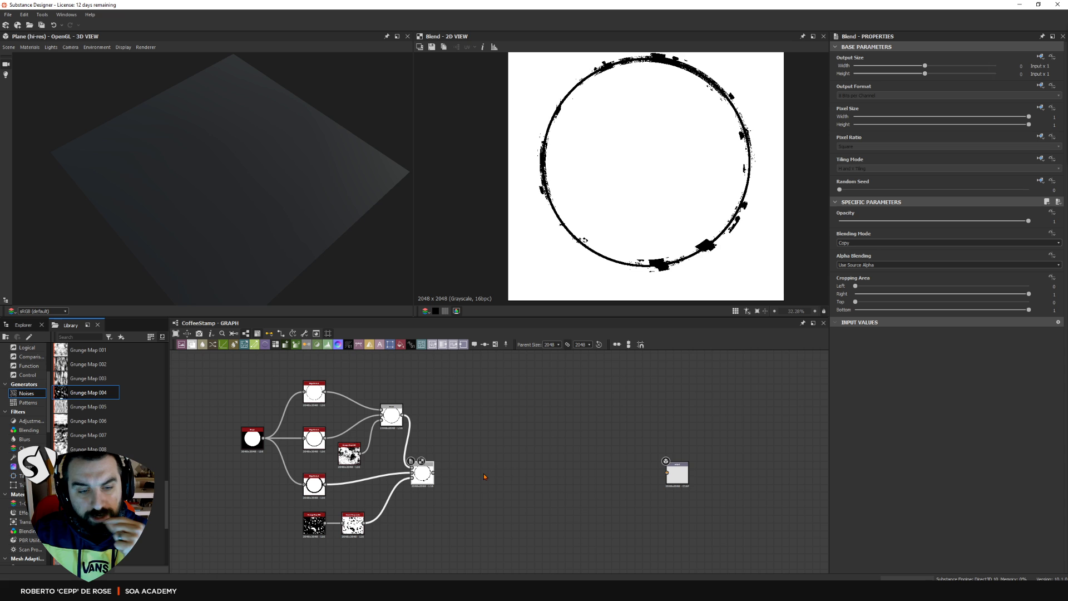
scroll(455, 474, up, 3)
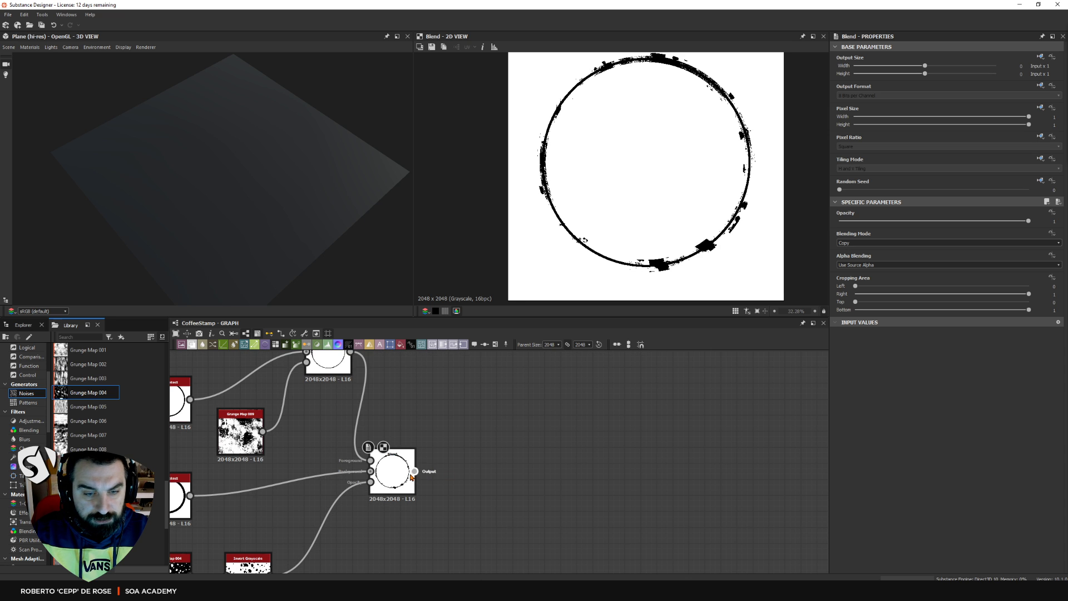
Add a Blur HQ Grayscale after the Blend with intensity 2.5
key(space)
text(blur)
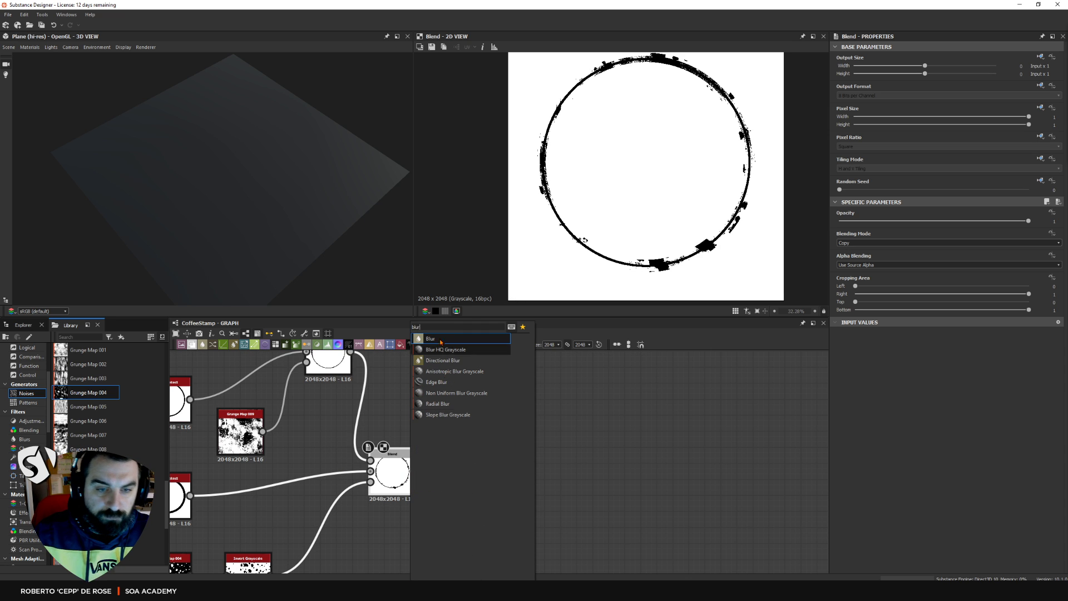
click(455, 349)
middle_drag(567, 466, 518, 460)
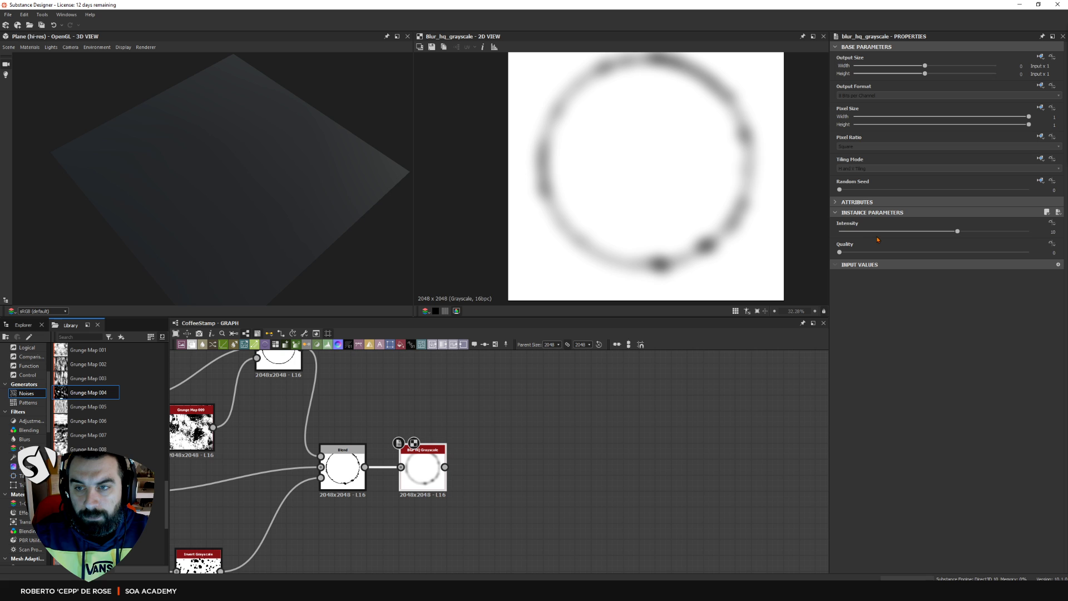
drag(958, 231, 884, 230)
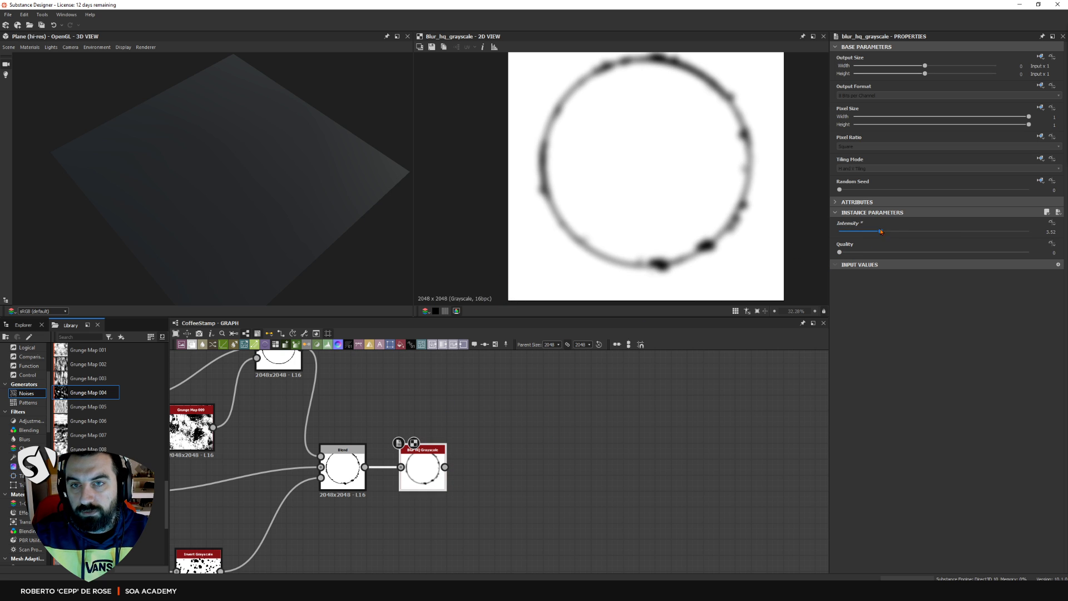
drag(881, 232, 868, 231)
Insert a Levels node after the Blur HQ Grayscale
key(space)
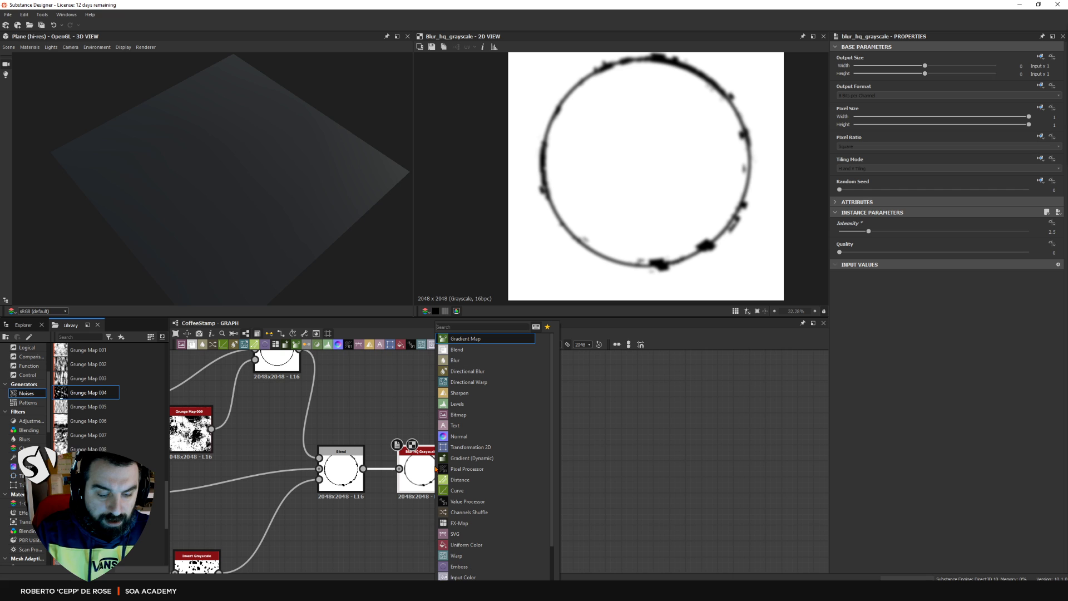
text(lev)
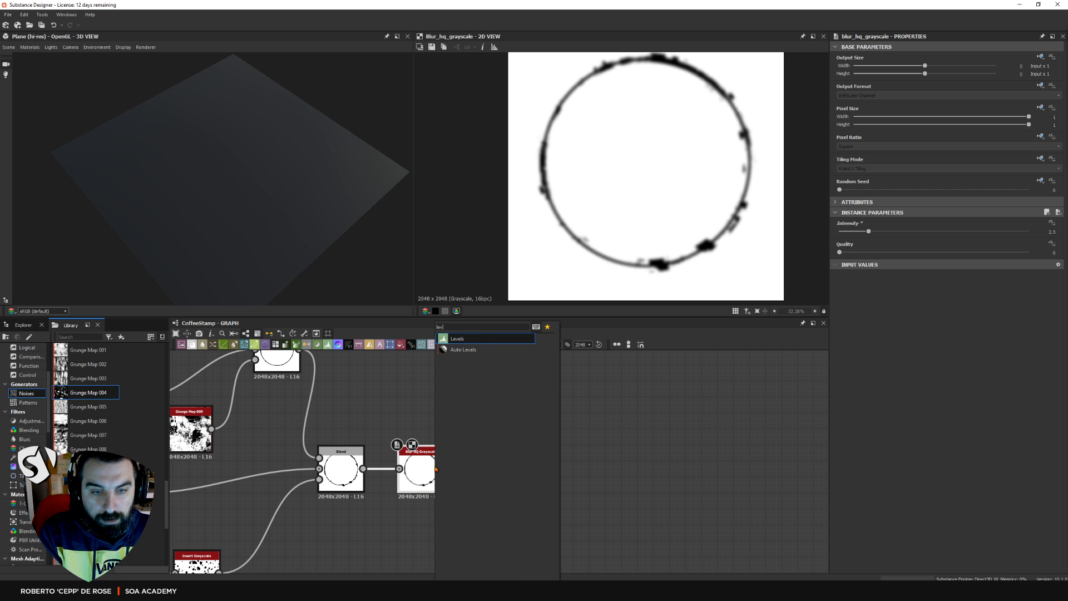
key(Return)
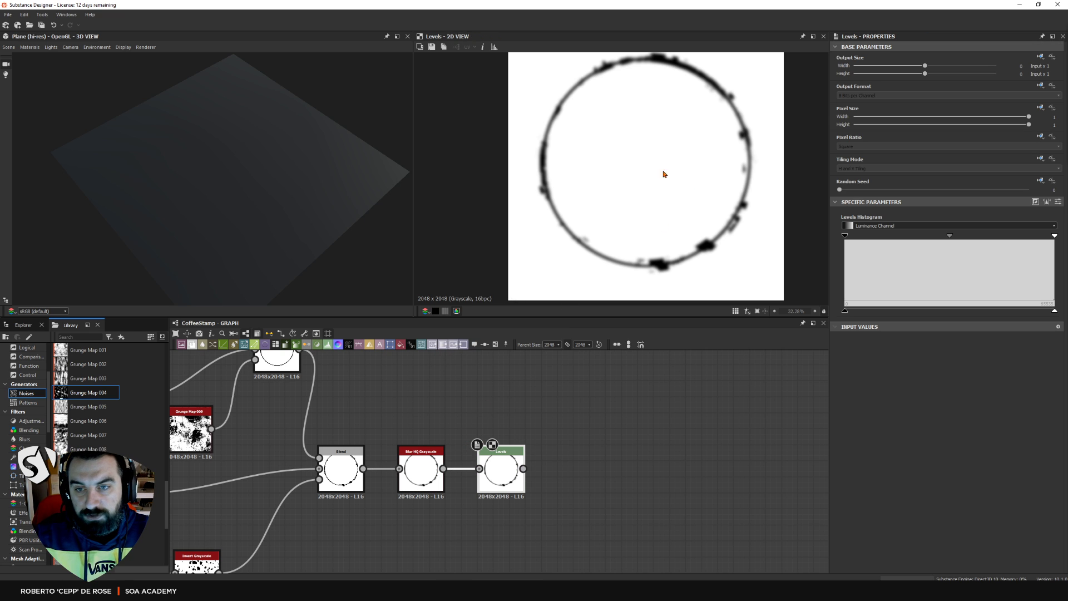
Pull the Levels black and white points together to make the ring a crisp black outline
drag(1054, 236, 978, 235)
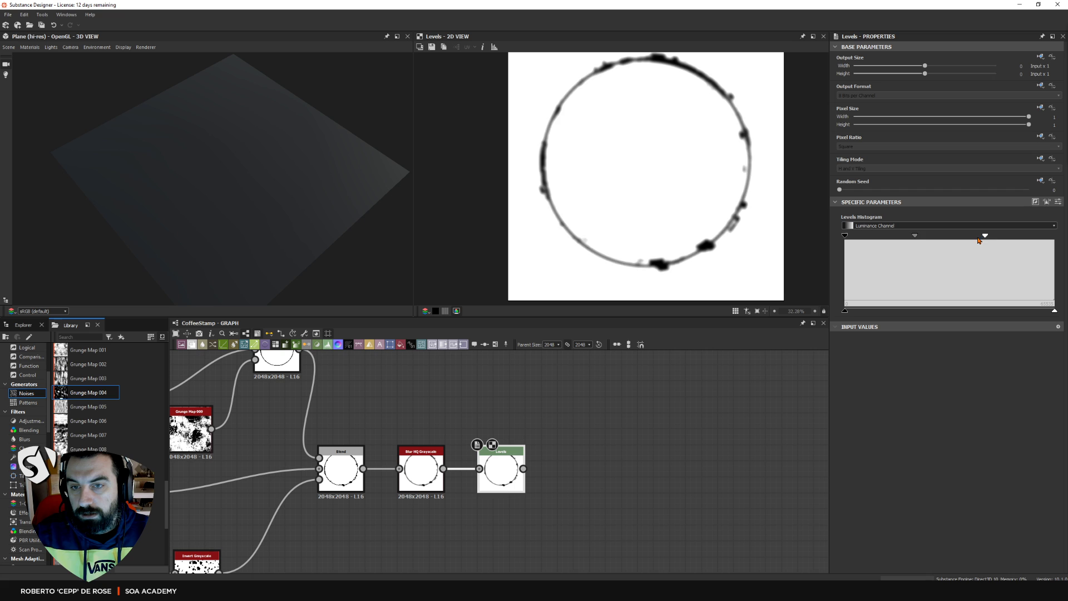
drag(844, 236, 958, 238)
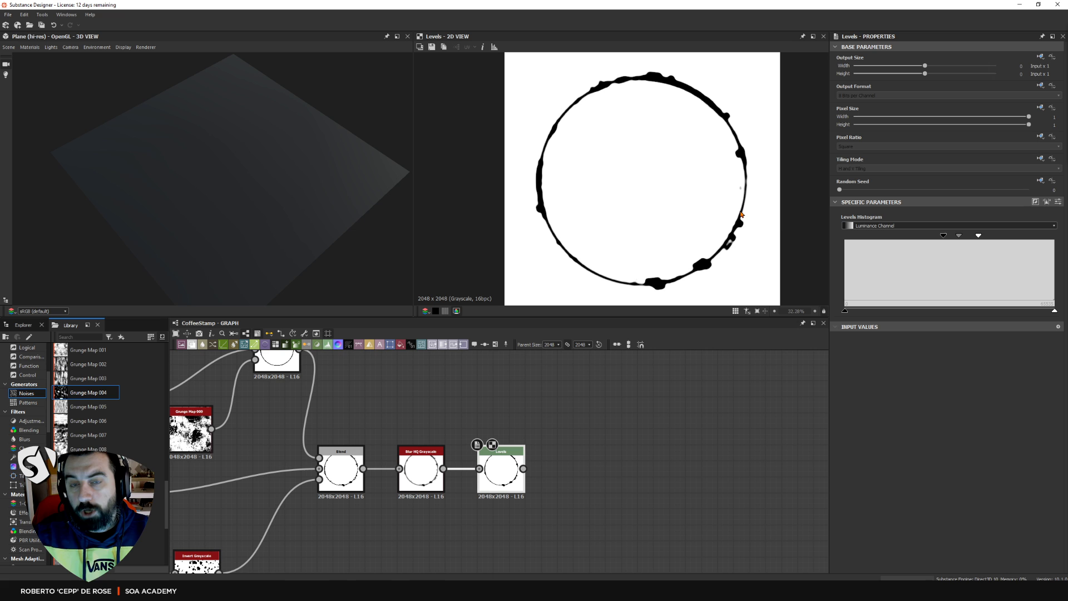
drag(978, 236, 970, 238)
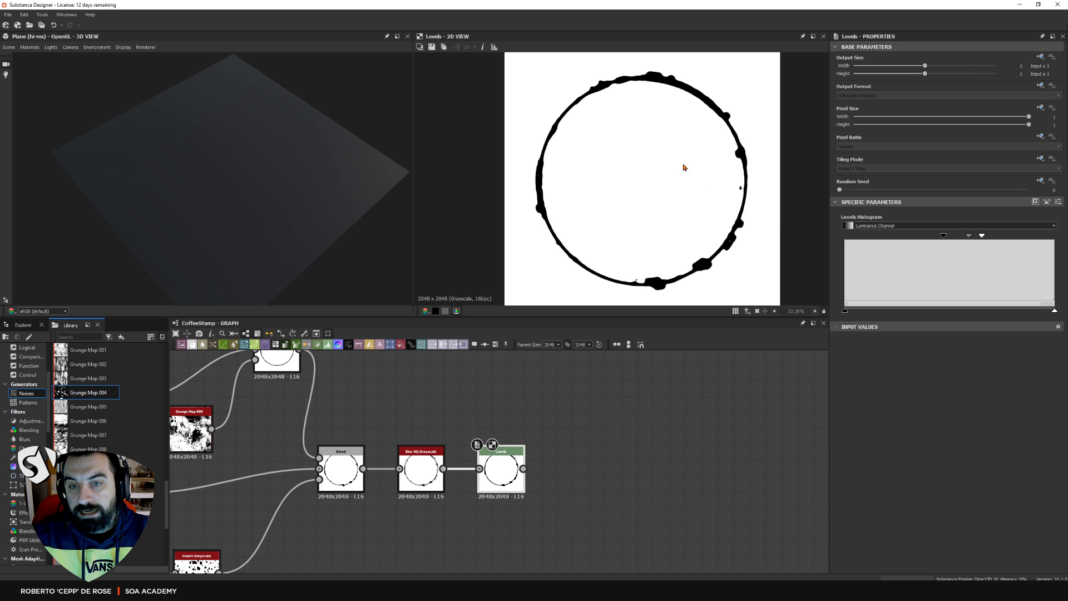
scroll(492, 450, down, 3)
middle_drag(299, 461, 263, 506)
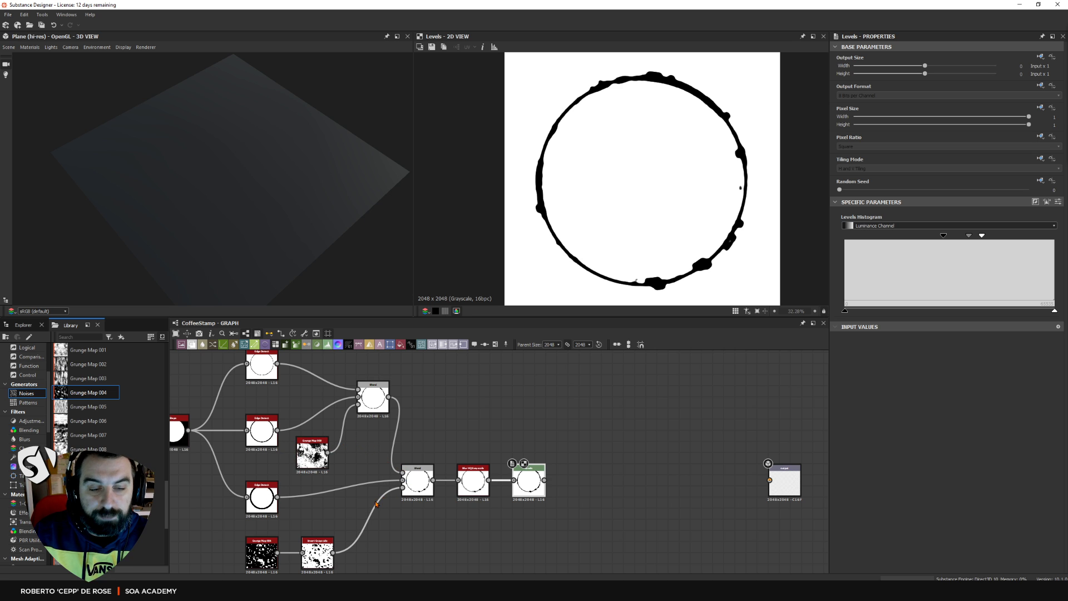
Preview the top Edge Detect output, then return to the Levels result
middle_drag(385, 503, 375, 514)
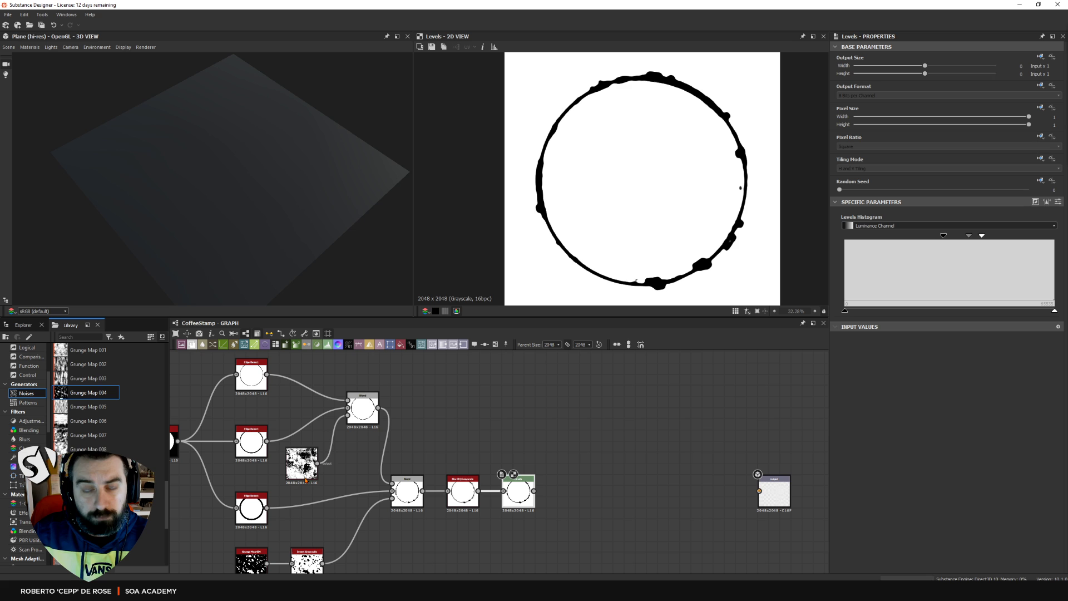
double_click(252, 375)
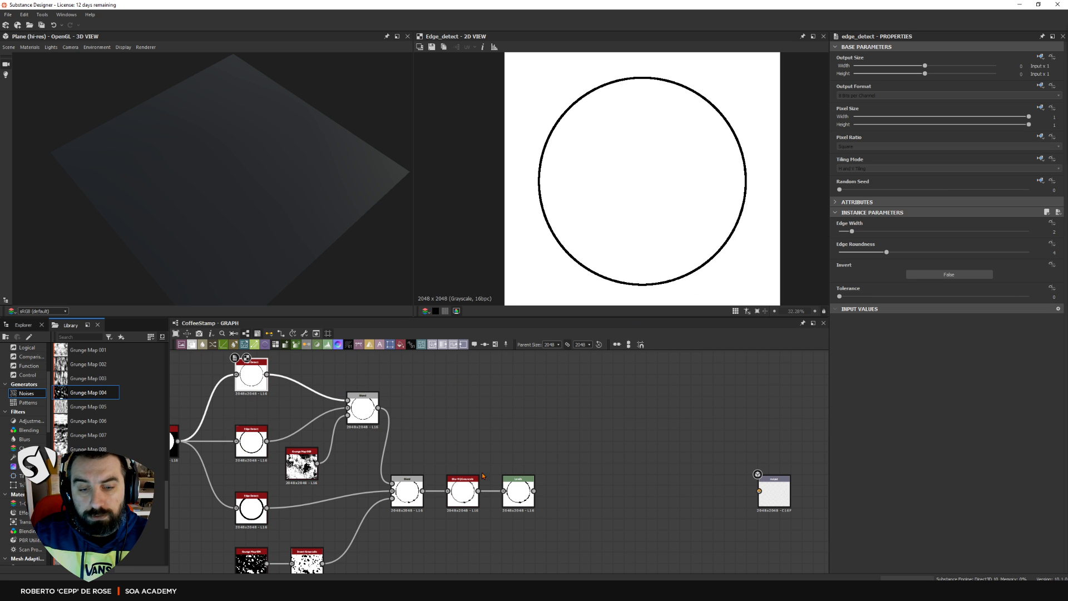
double_click(517, 491)
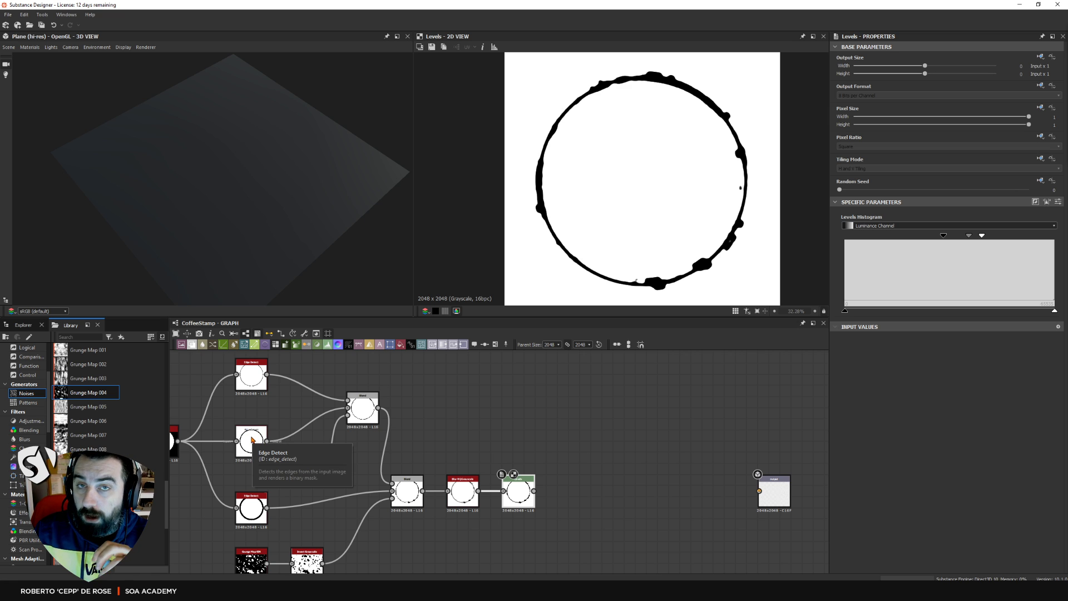
Widen the Edge Detect edges to 9.24 (bottom), 6.24 (middle) and about 3 (top)
click(252, 439)
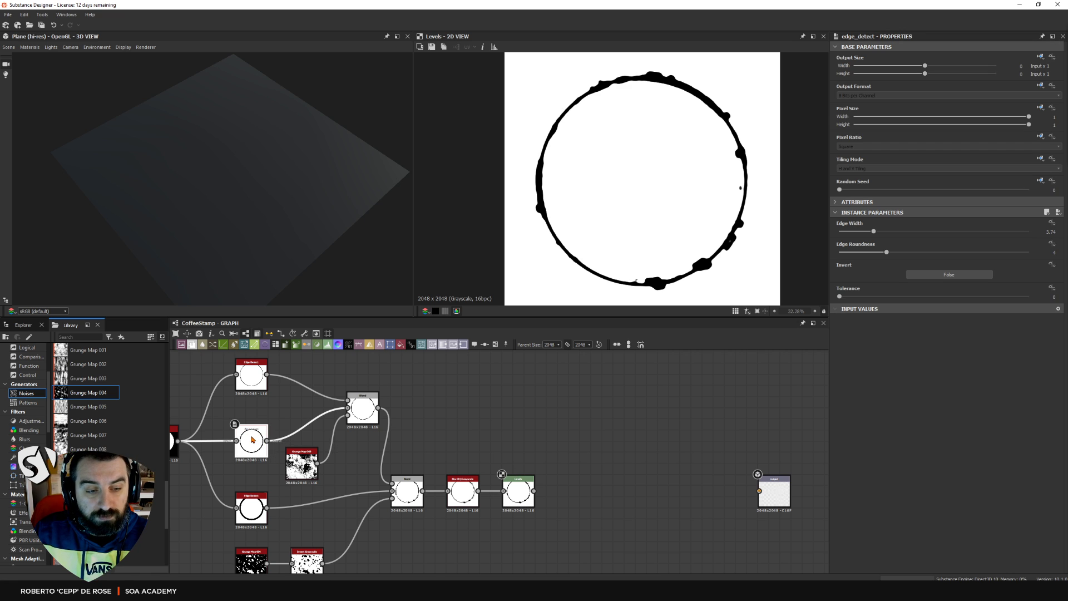
click(254, 506)
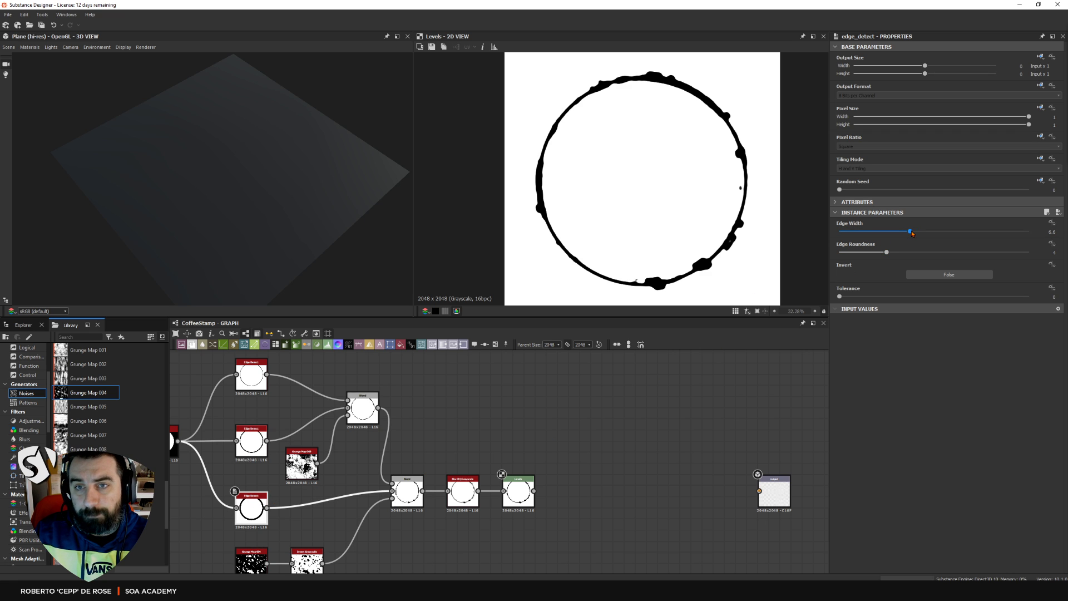
drag(912, 233, 939, 234)
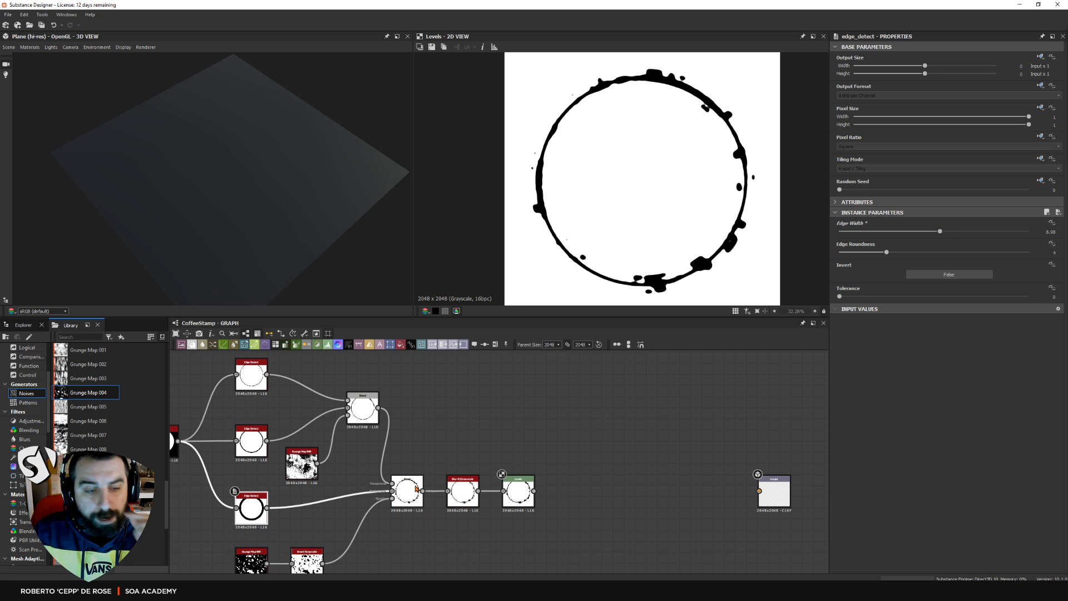
click(251, 439)
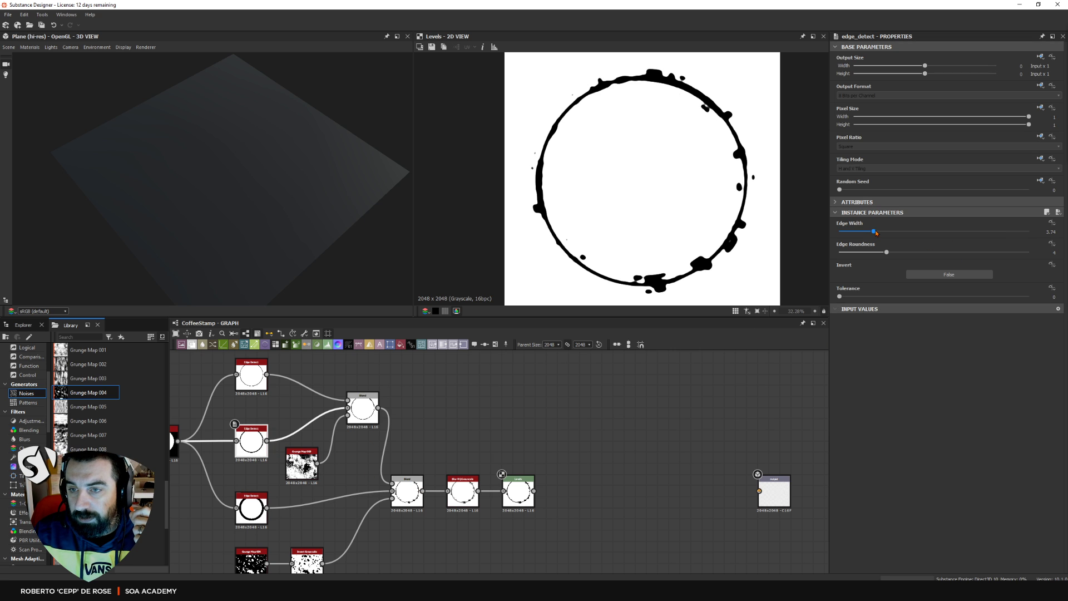
drag(874, 232, 905, 232)
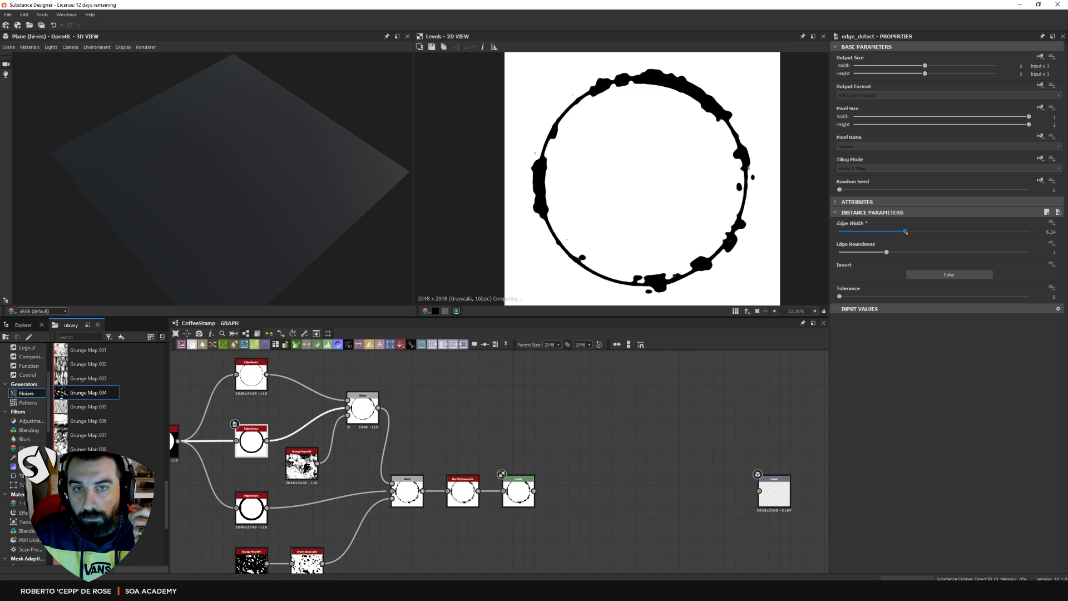
click(250, 375)
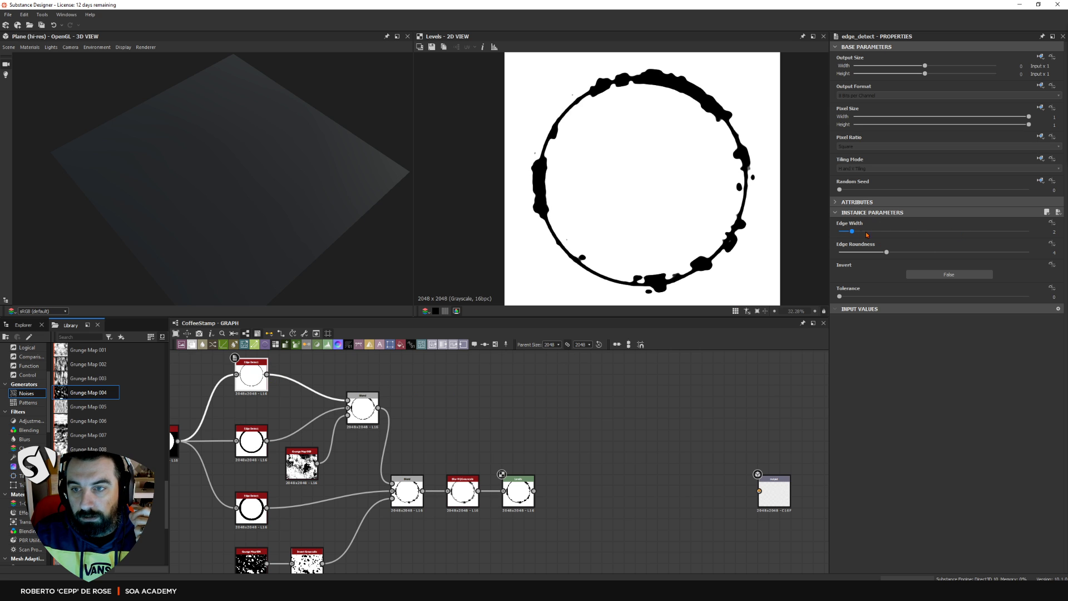
mouse_move(865, 234)
mouse_down()
mouse_move(889, 233)
mouse_move(863, 234)
mouse_up()
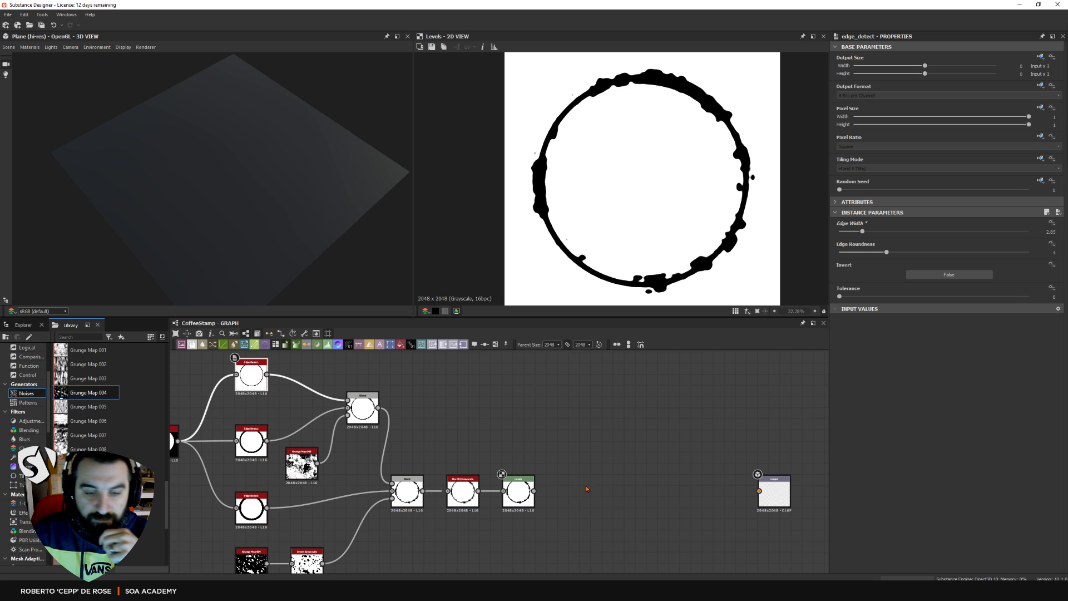
key(f)
click(557, 468)
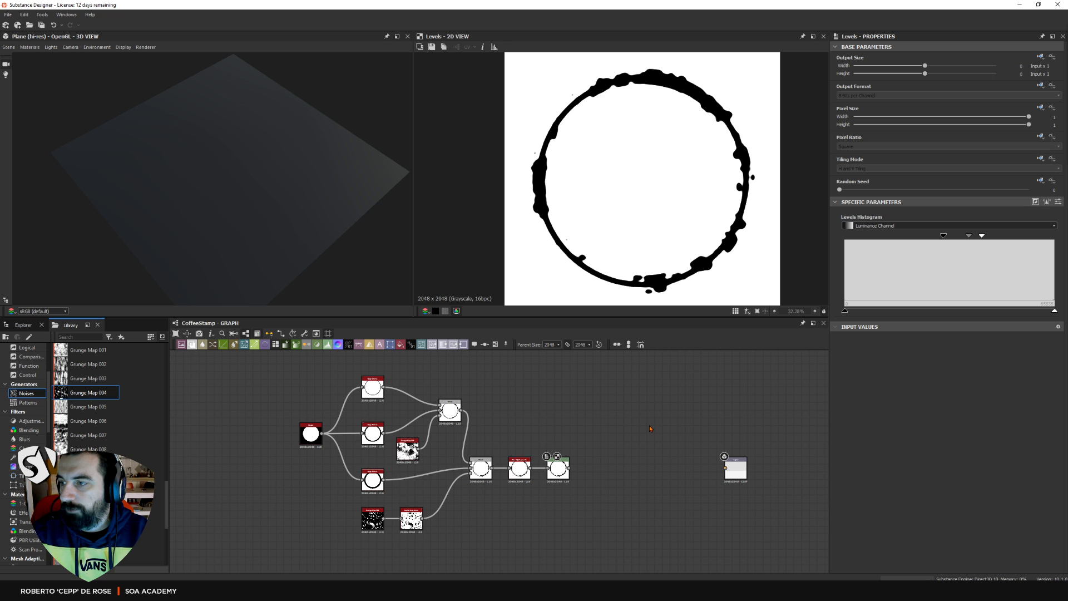
key(ctrl+shift+q)
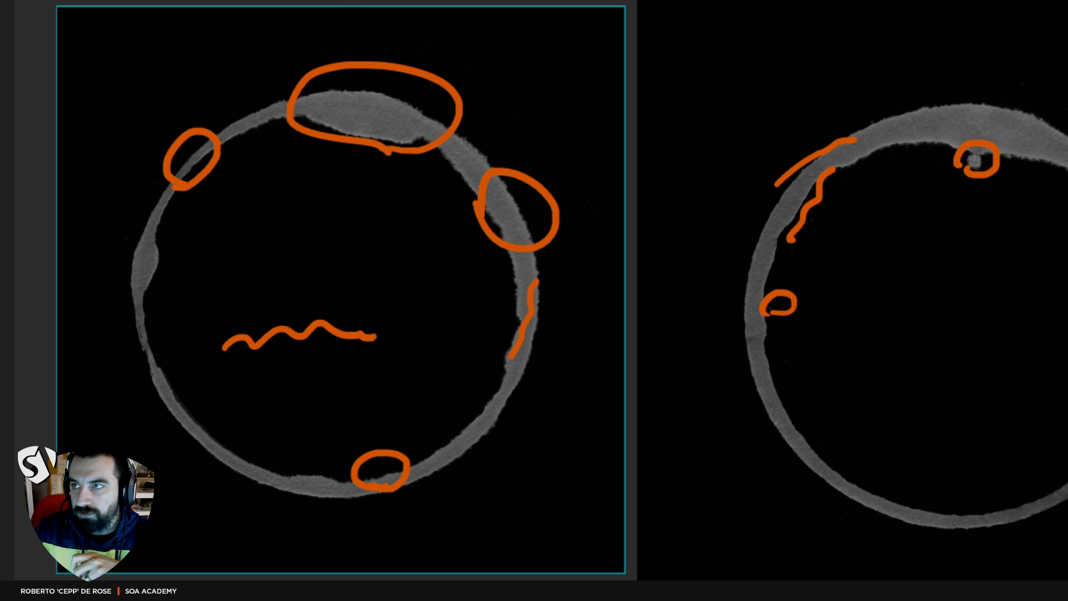
key(ctrl+shift+F3)
key(ctrl+shift+F2)
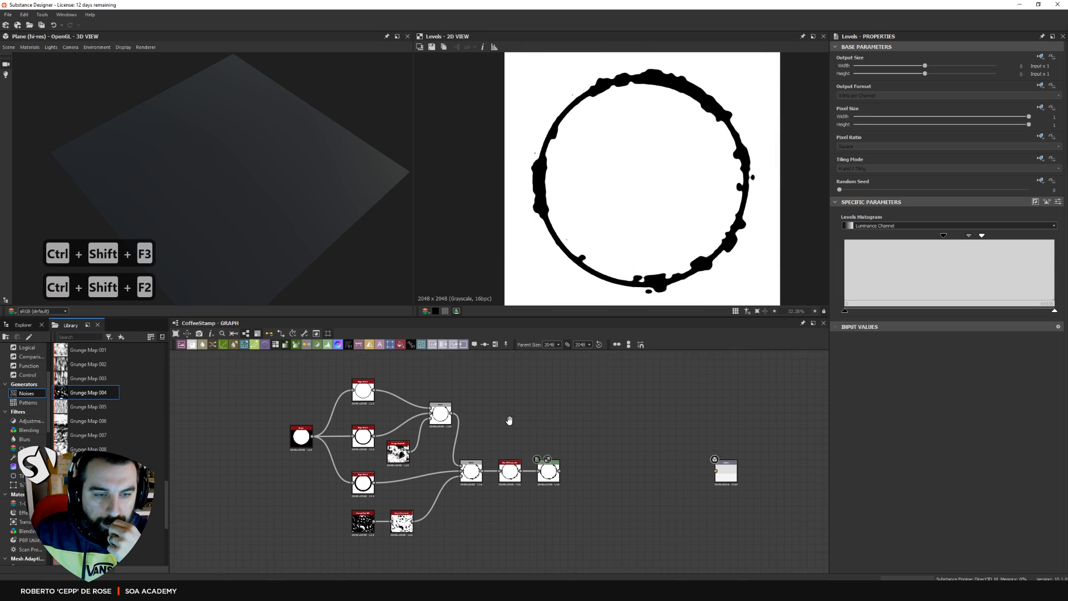
Move the Blur HQ Grayscale and Levels nodes right to make room in the chain
middle_drag(509, 420, 450, 426)
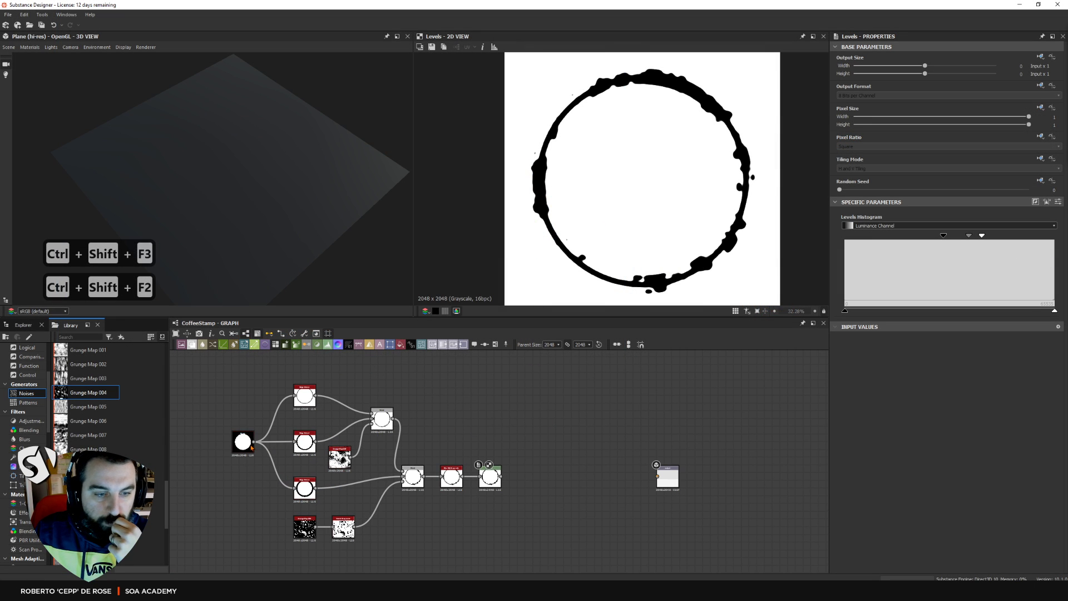
double_click(243, 443)
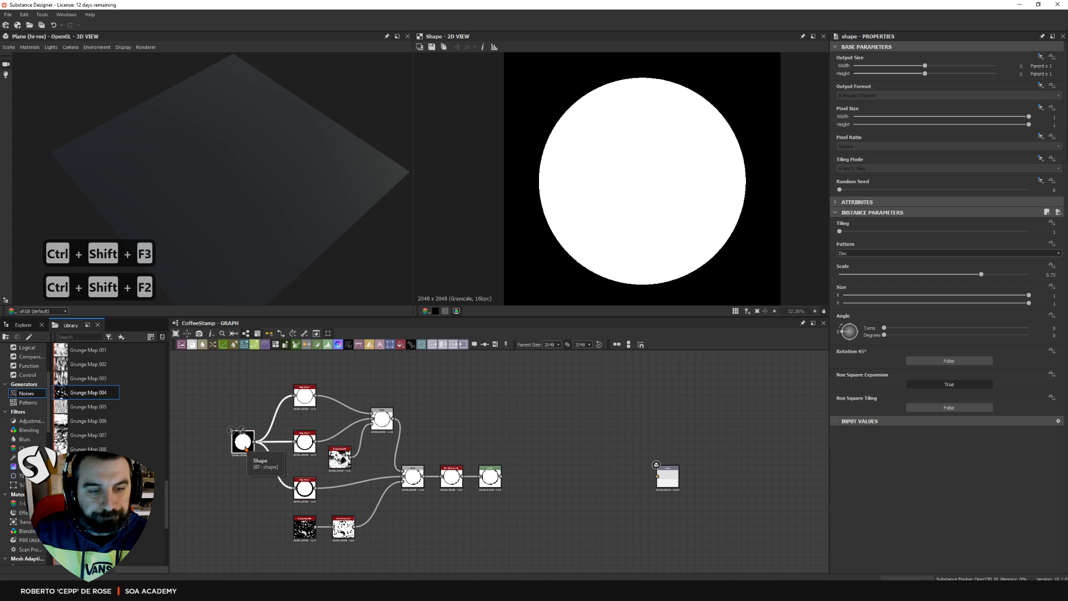
mouse_move(481, 429)
middle_down()
mouse_move(459, 439)
mouse_move(469, 431)
middle_up()
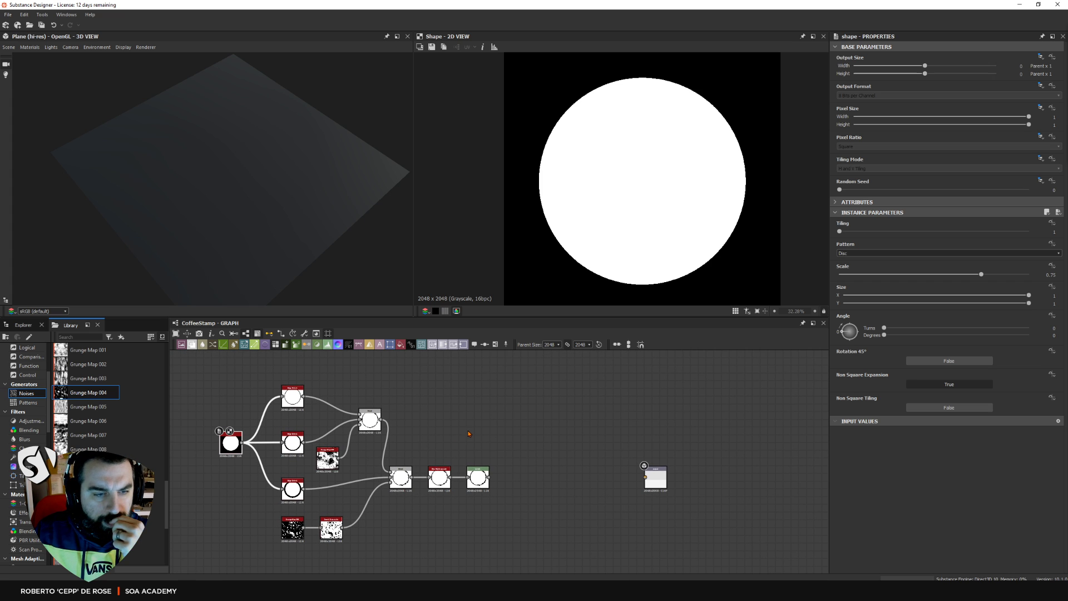
double_click(473, 477)
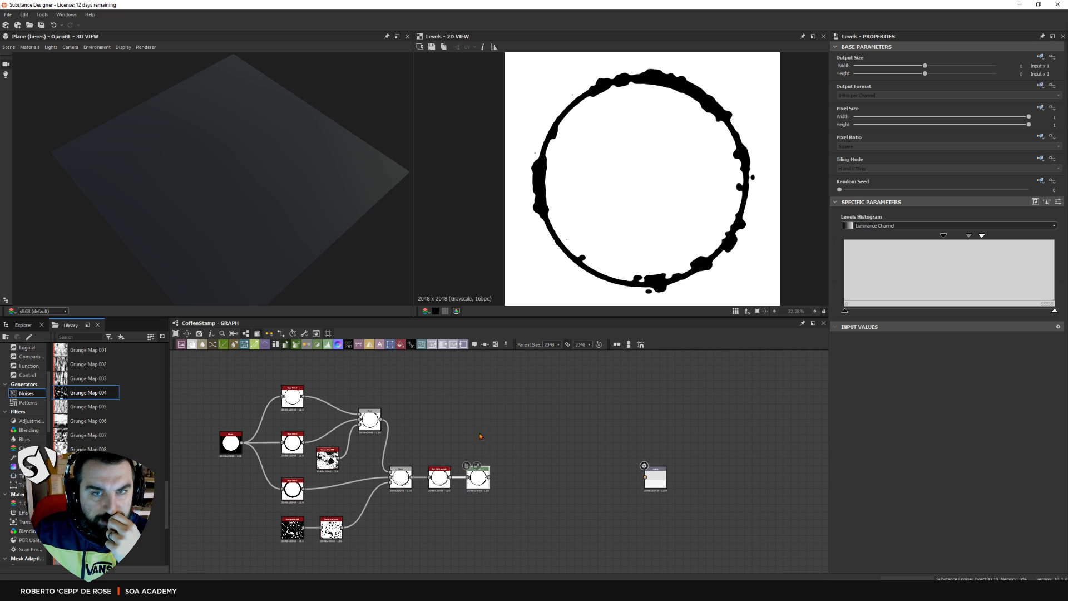
drag(439, 485, 509, 485)
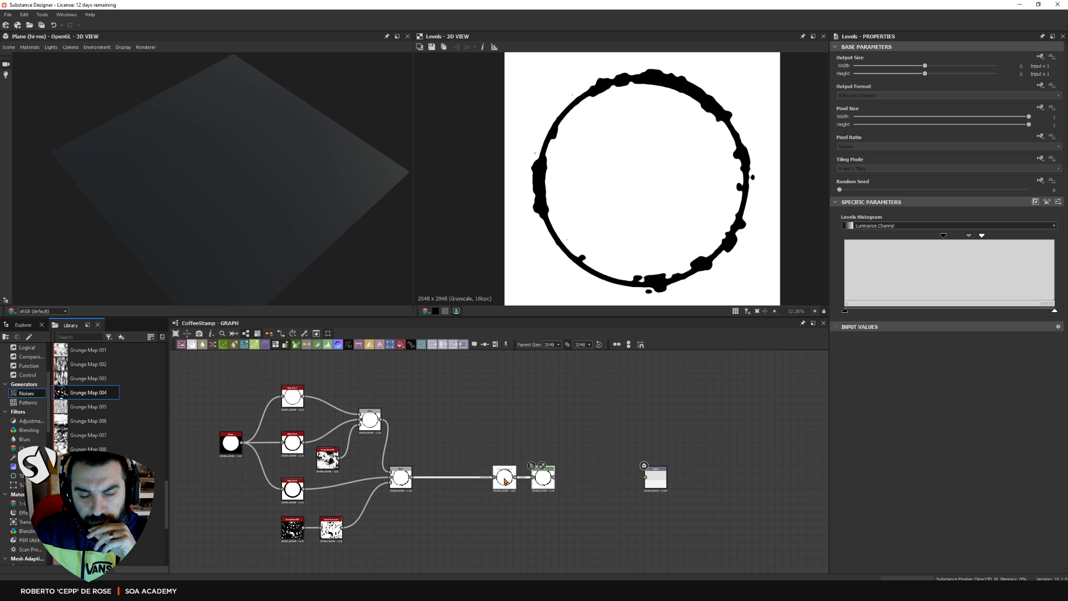
middle_drag(399, 478, 463, 485)
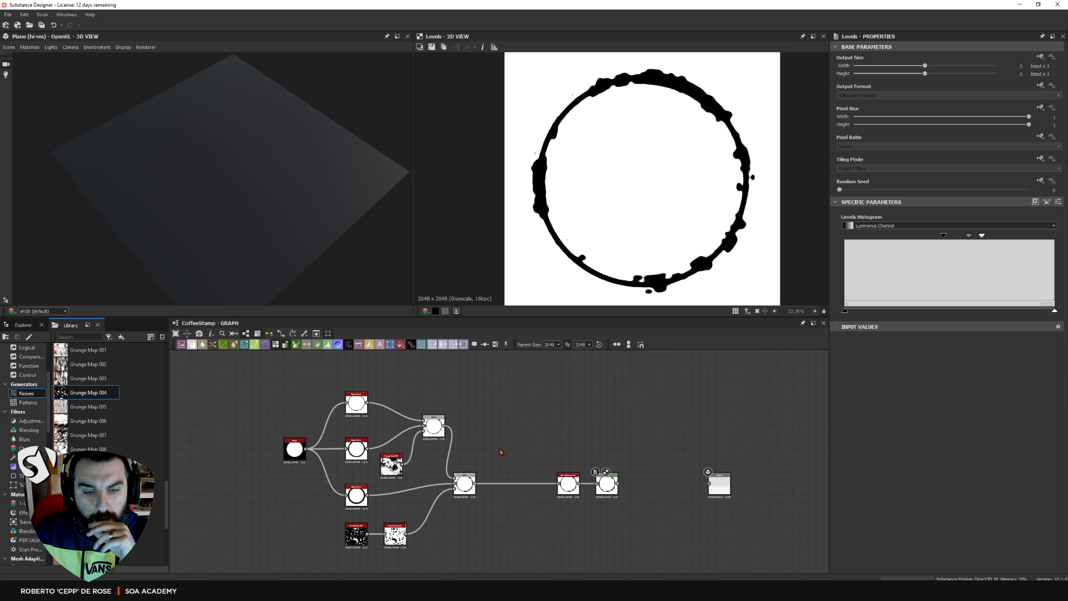
scroll(487, 479, up, 1)
middle_drag(487, 471, 463, 466)
Duplicate the Blend node above the chain and feed the original Blend's output into it
click(435, 482)
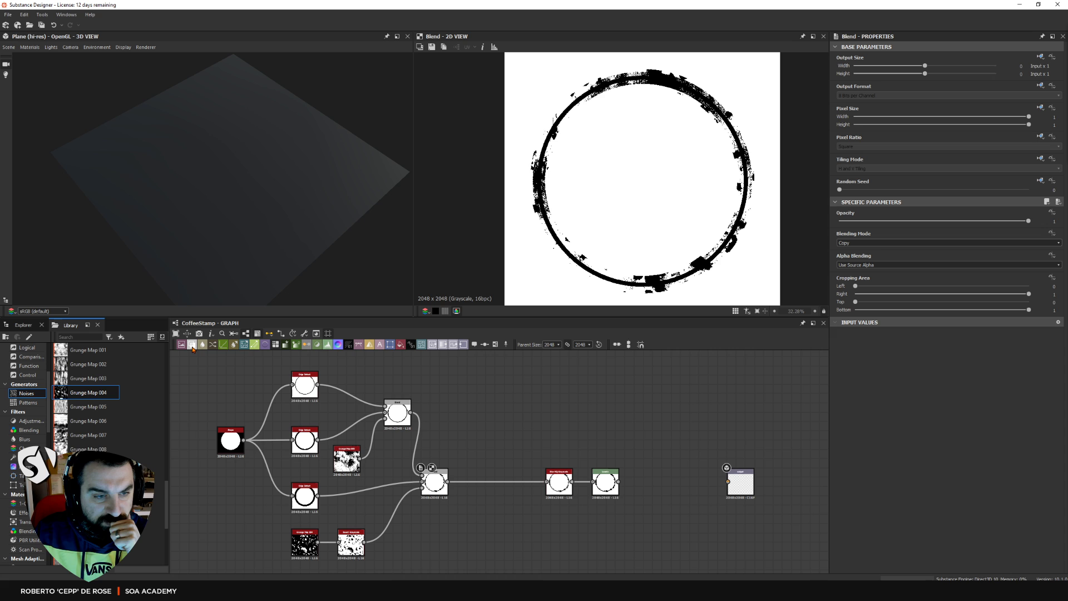
key(ctrl+d)
drag(500, 456, 500, 445)
drag(447, 481, 486, 445)
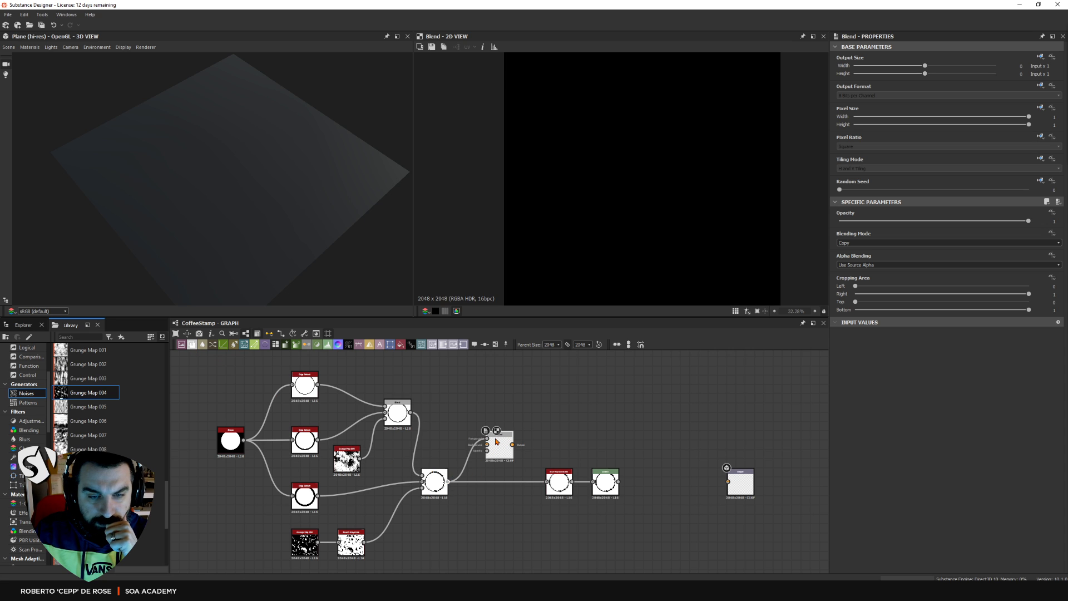
middle_drag(500, 450, 518, 453)
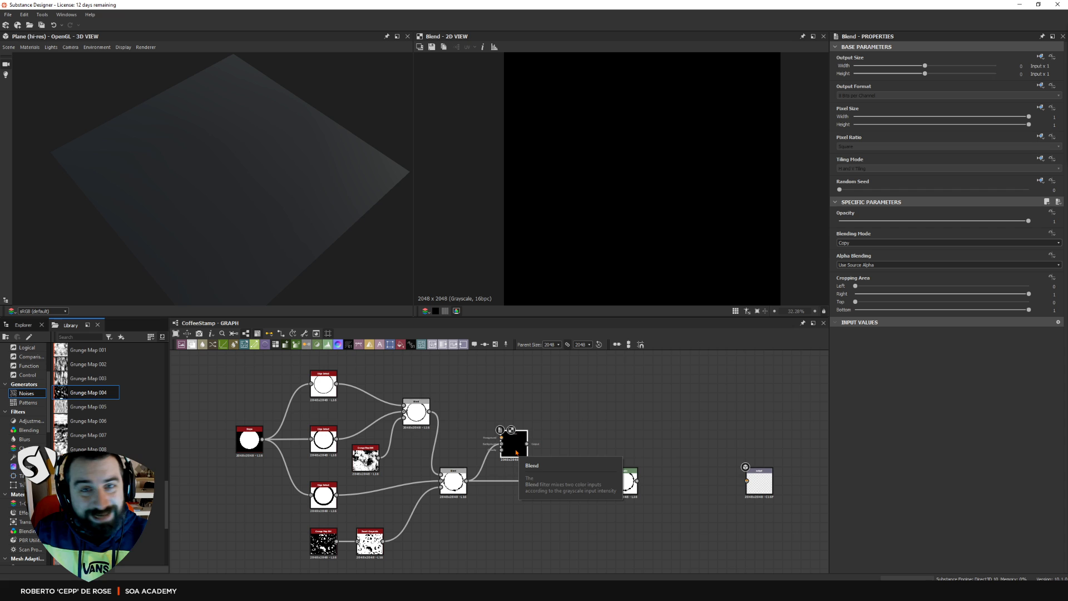
middle_drag(511, 448, 520, 451)
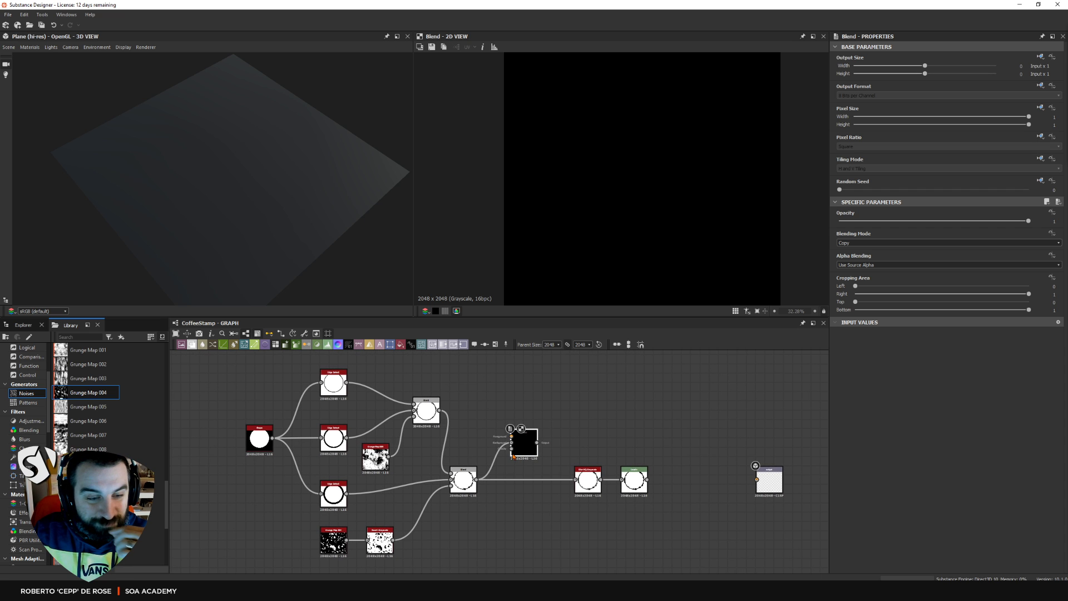
scroll(512, 456, up, 1)
double_click(464, 480)
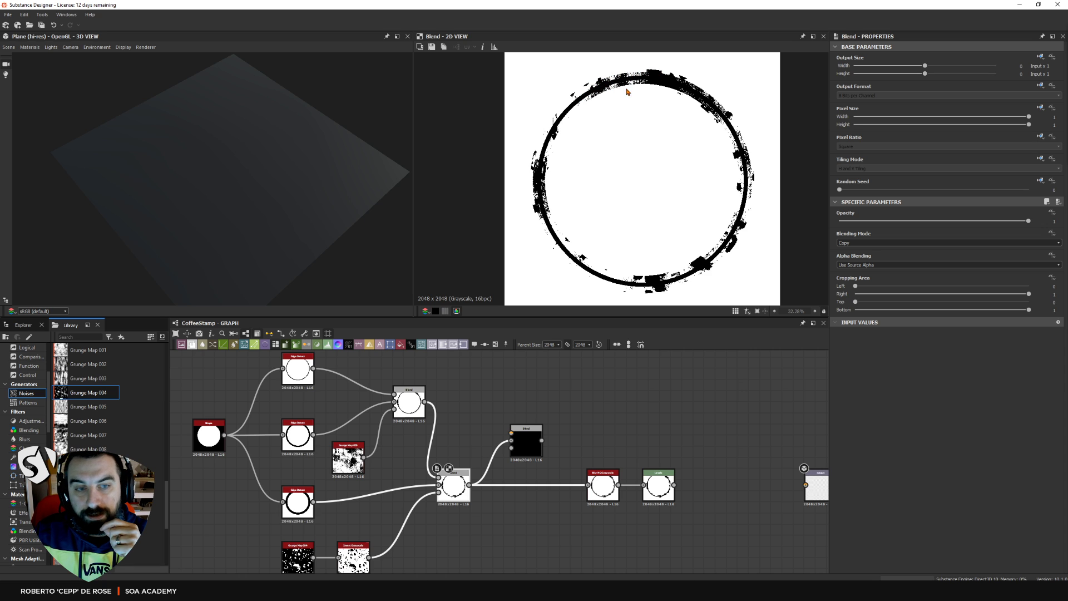
Add an Invert Grayscale node fed by the source disc Shape
double_click(209, 435)
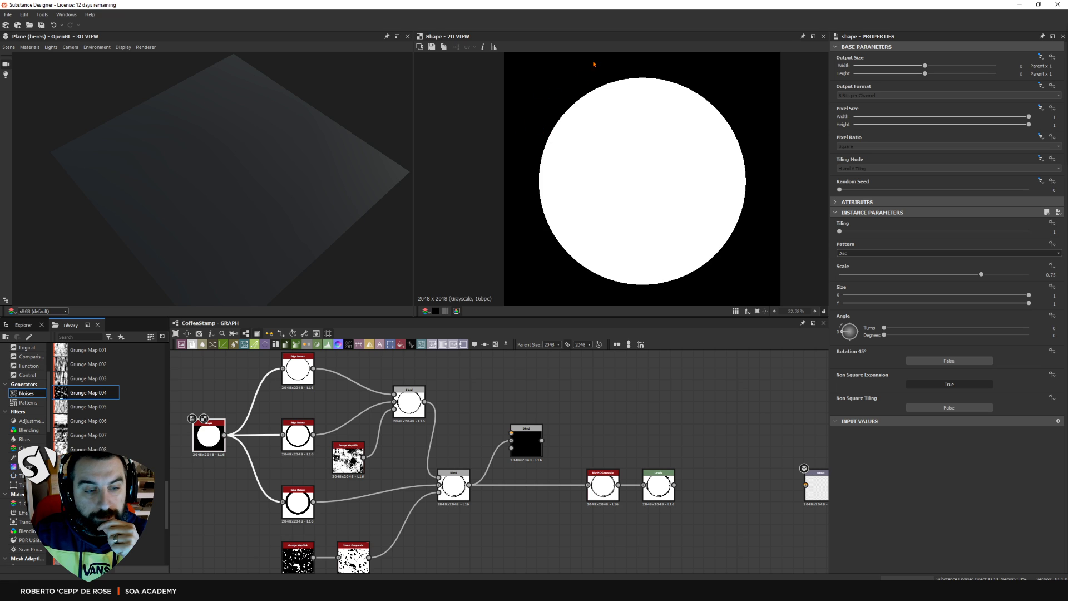
drag(526, 444, 524, 456)
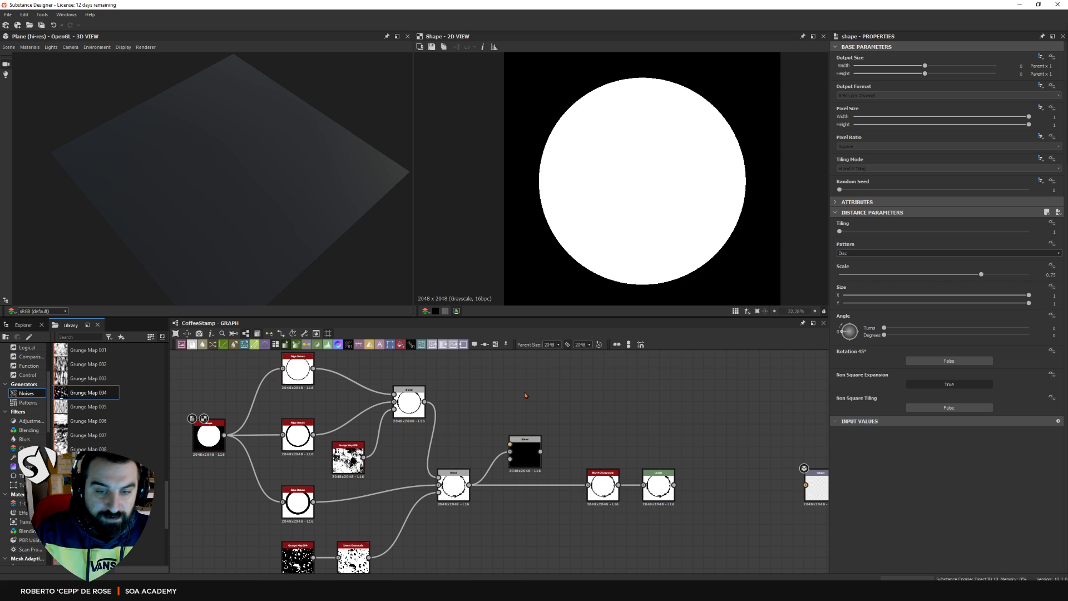
key(space)
text(inver)
click(556, 349)
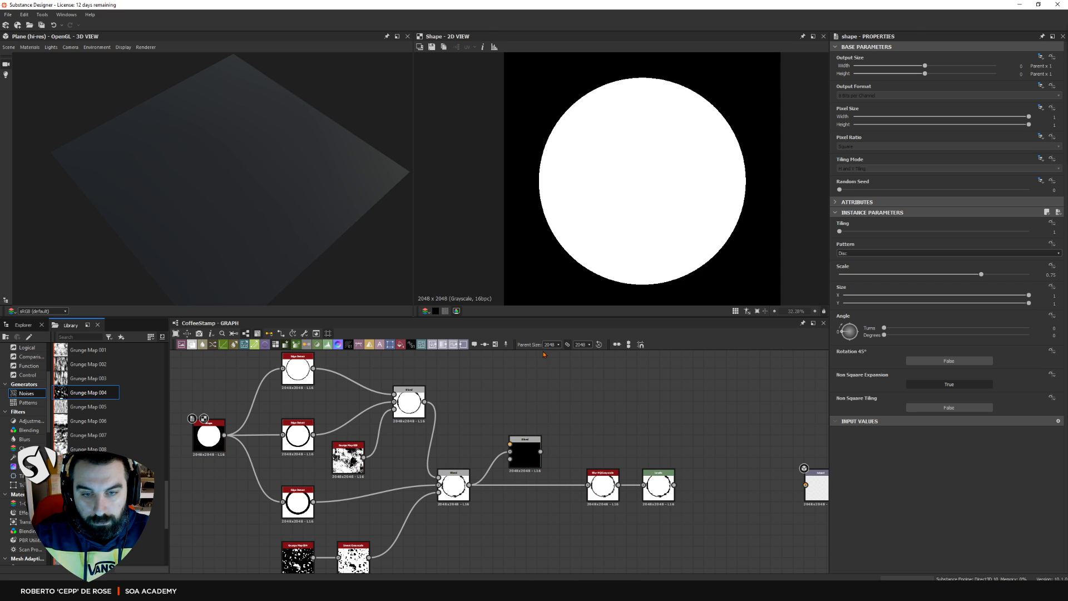
drag(225, 436, 505, 396)
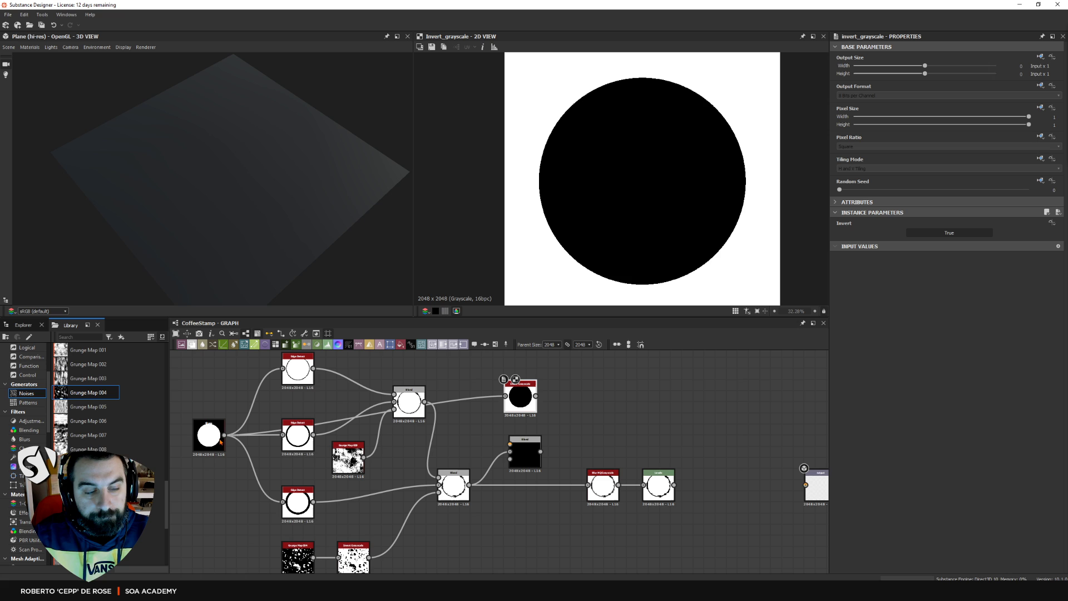
drag(530, 403, 509, 444)
Connect Invert Grayscale to the new Blend's foreground and set Blending Mode to Screen
click(524, 452)
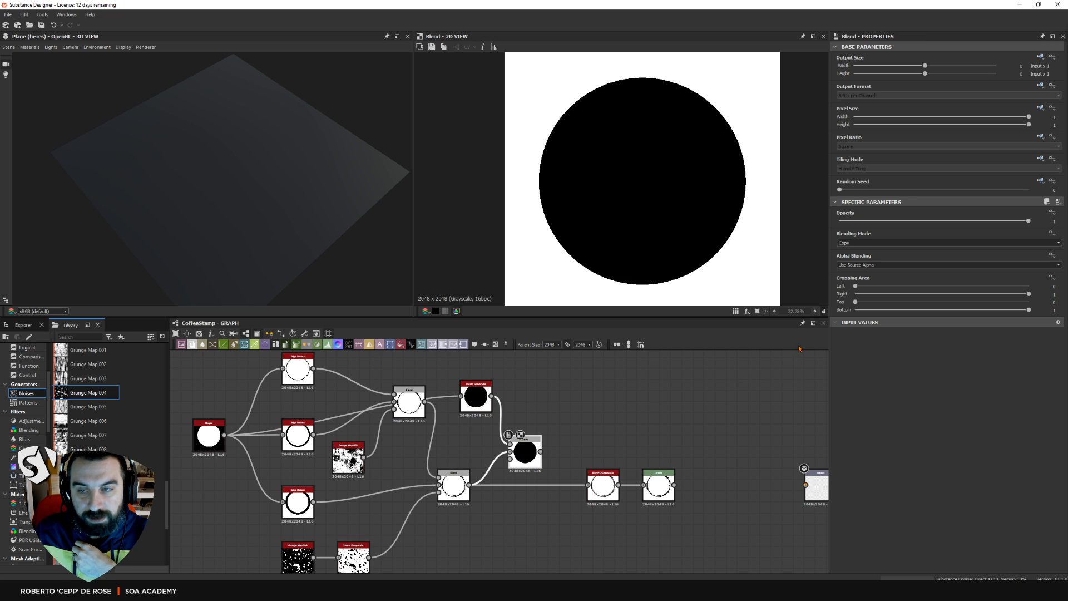
click(864, 243)
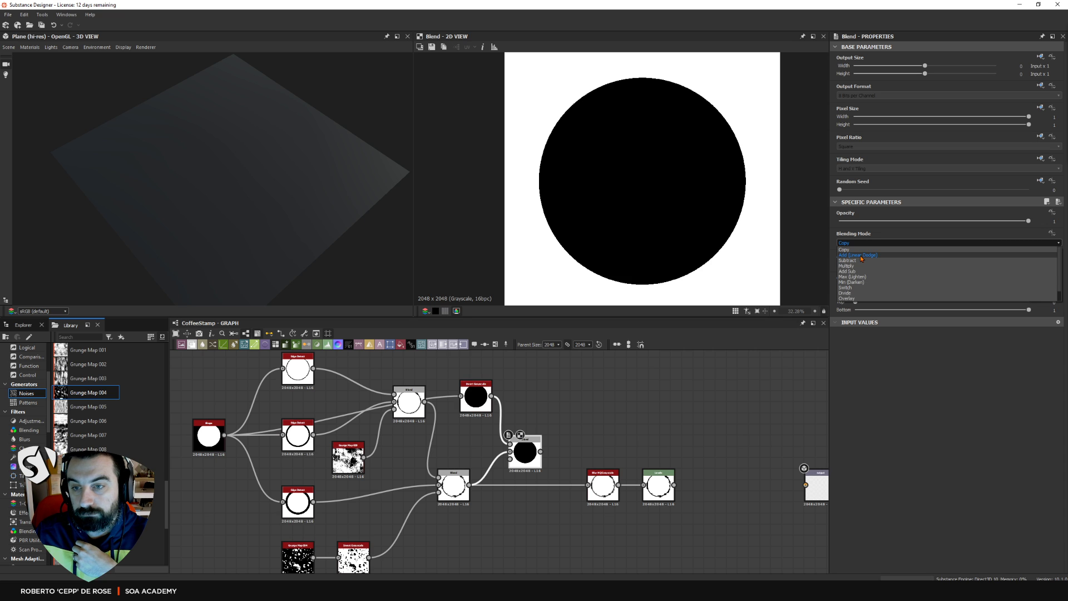
scroll(876, 292, down, 1)
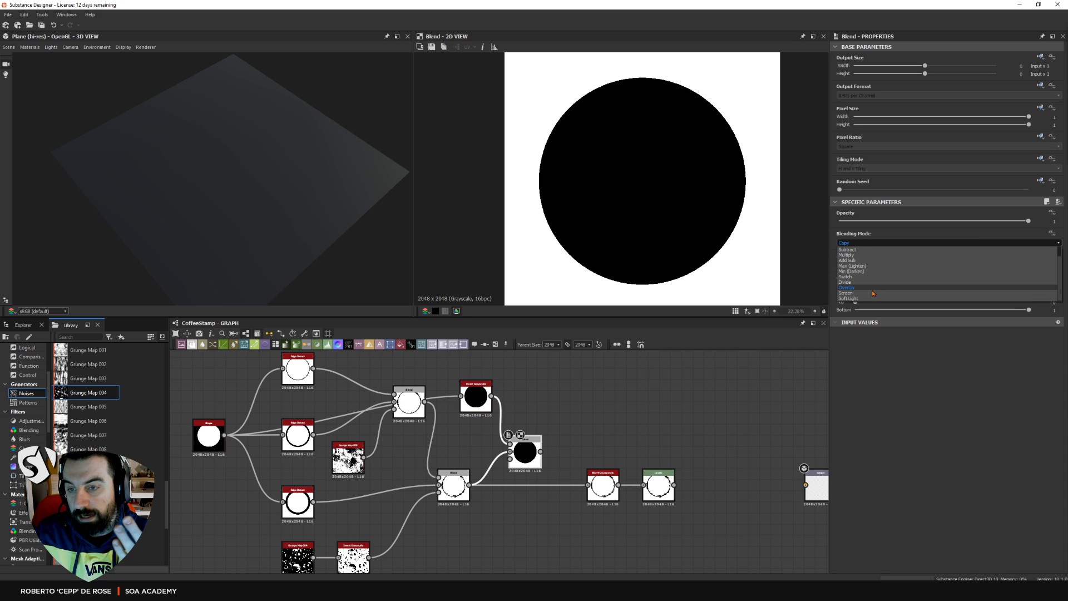
click(870, 293)
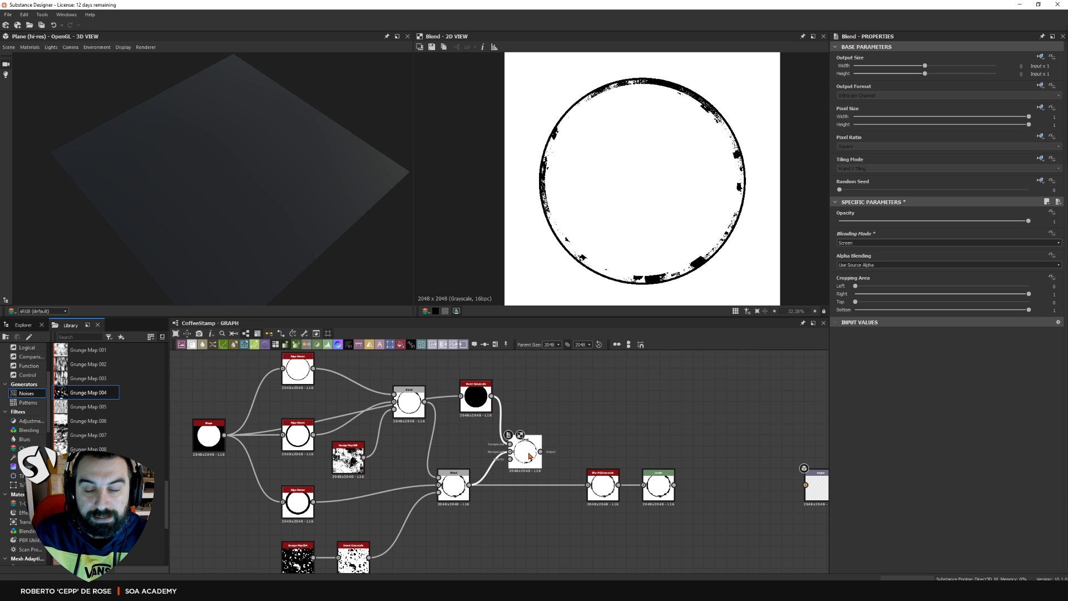
Route the Screen Blend into Blur HQ Grayscale and preview the Levels output
drag(529, 455, 547, 455)
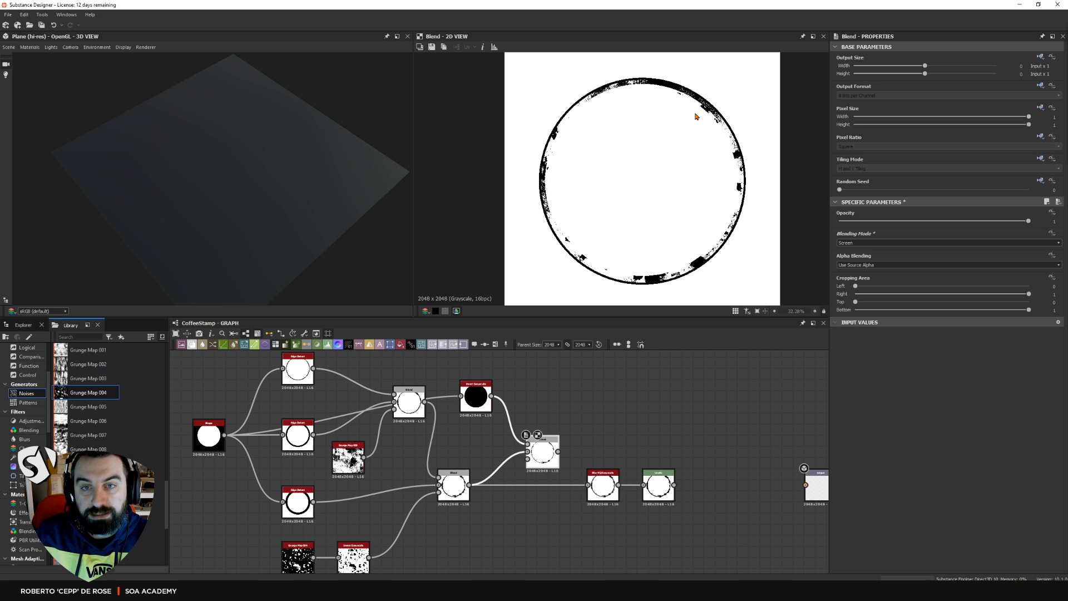
drag(557, 451, 590, 490)
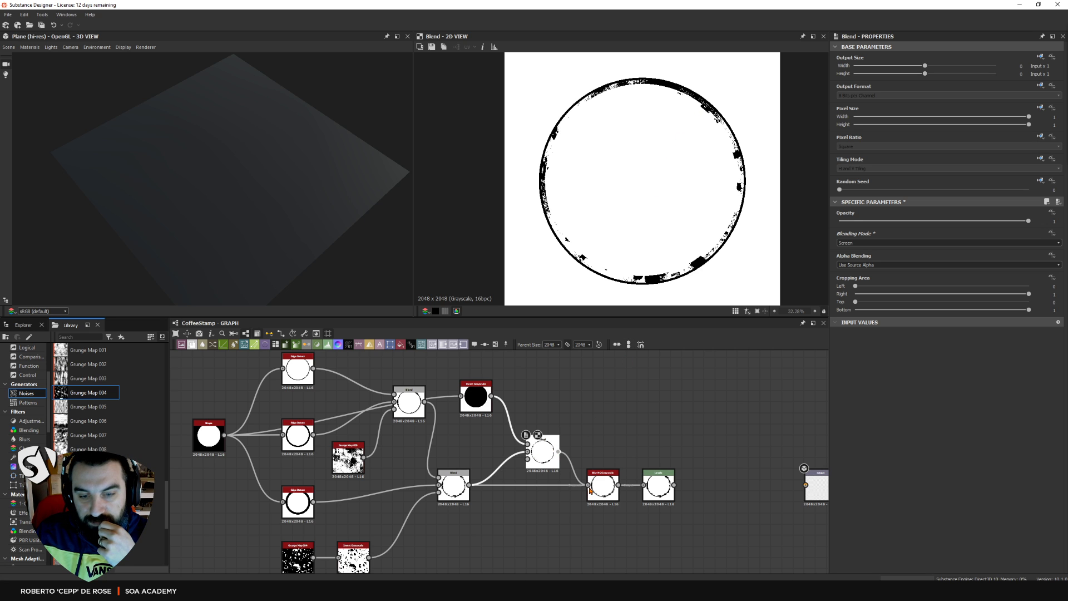
scroll(590, 489, up, 3)
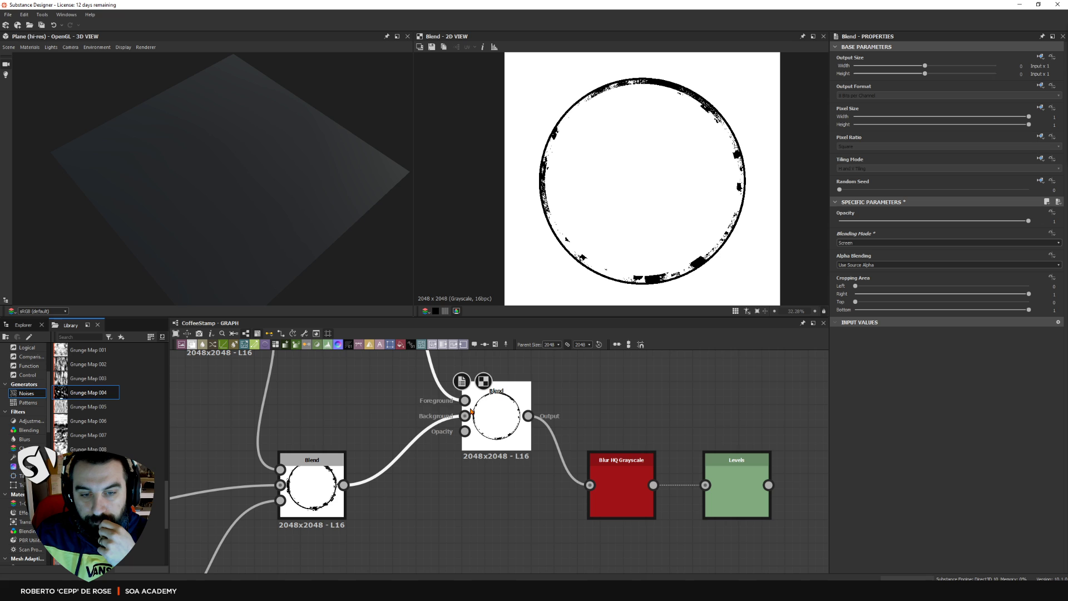
drag(506, 441, 479, 502)
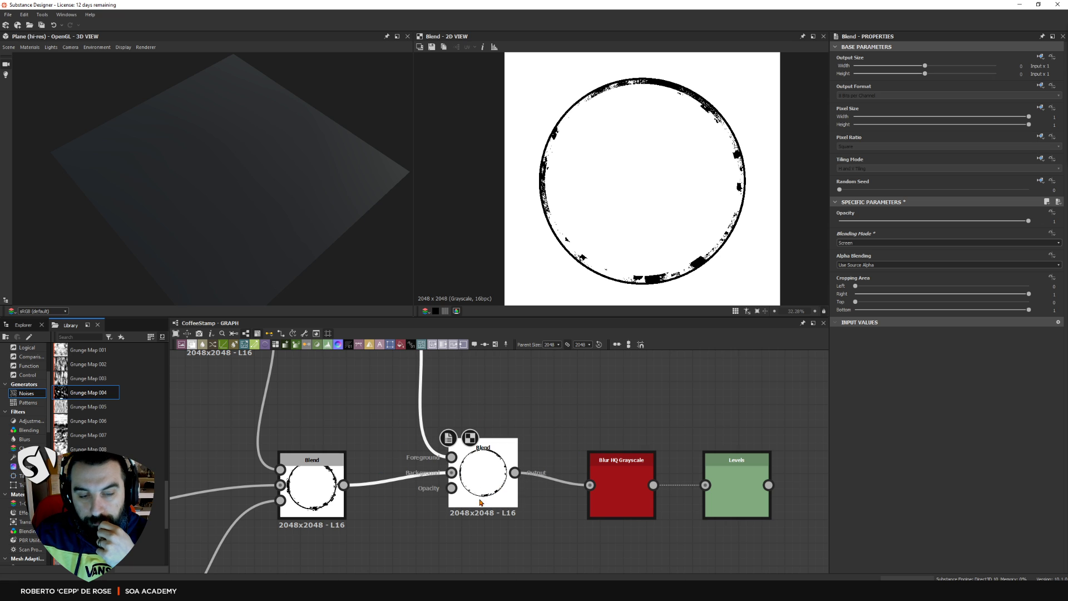
double_click(723, 489)
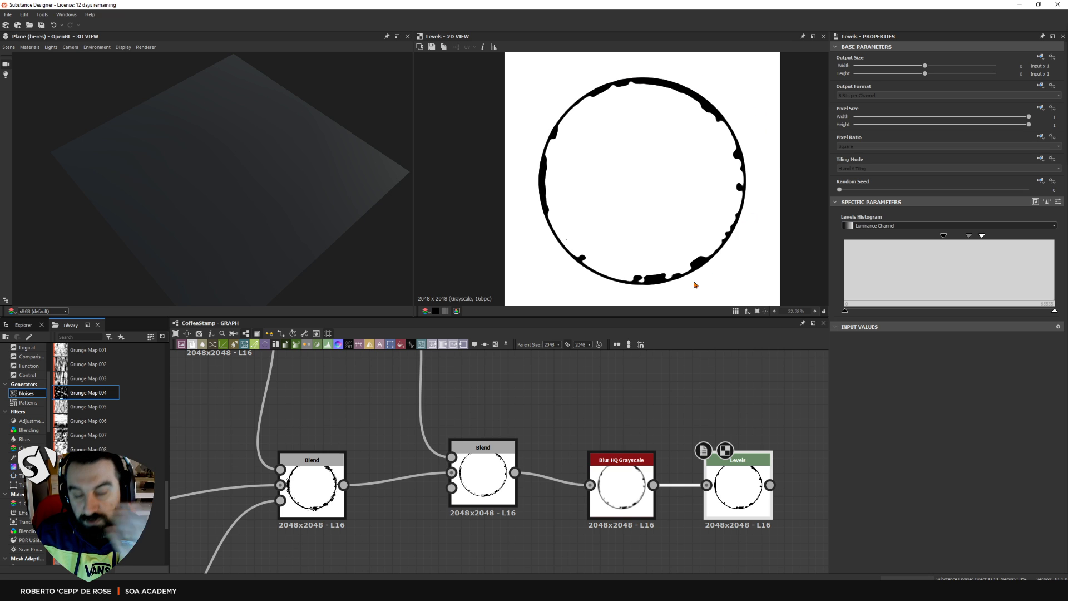
scroll(662, 396, down, 3)
Set the lower Edge Detect width to 10.16 and the upper one to 7.99
click(286, 469)
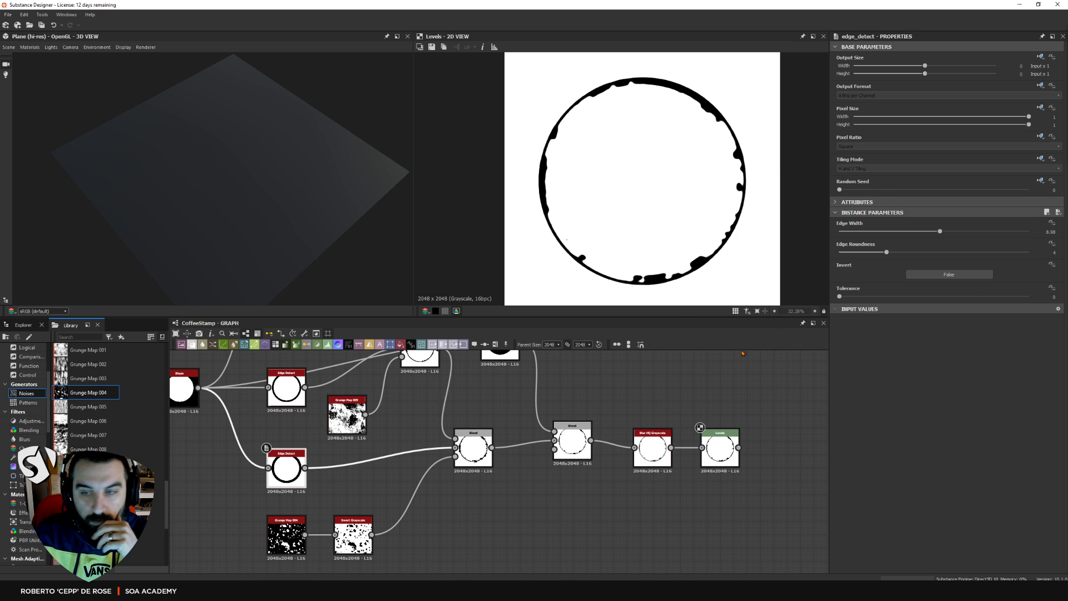
drag(931, 235, 945, 235)
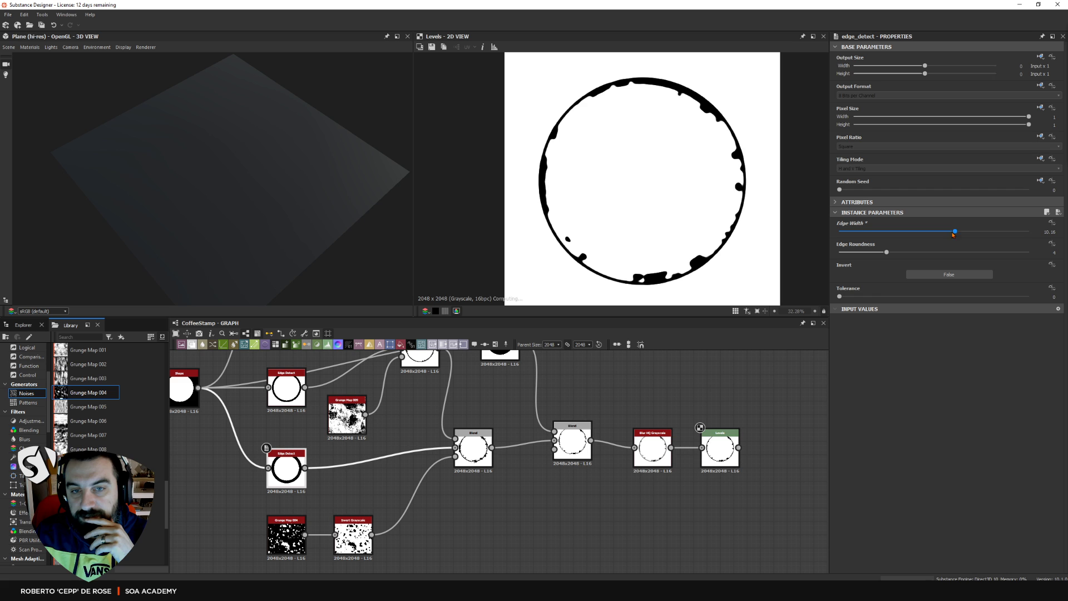
click(286, 389)
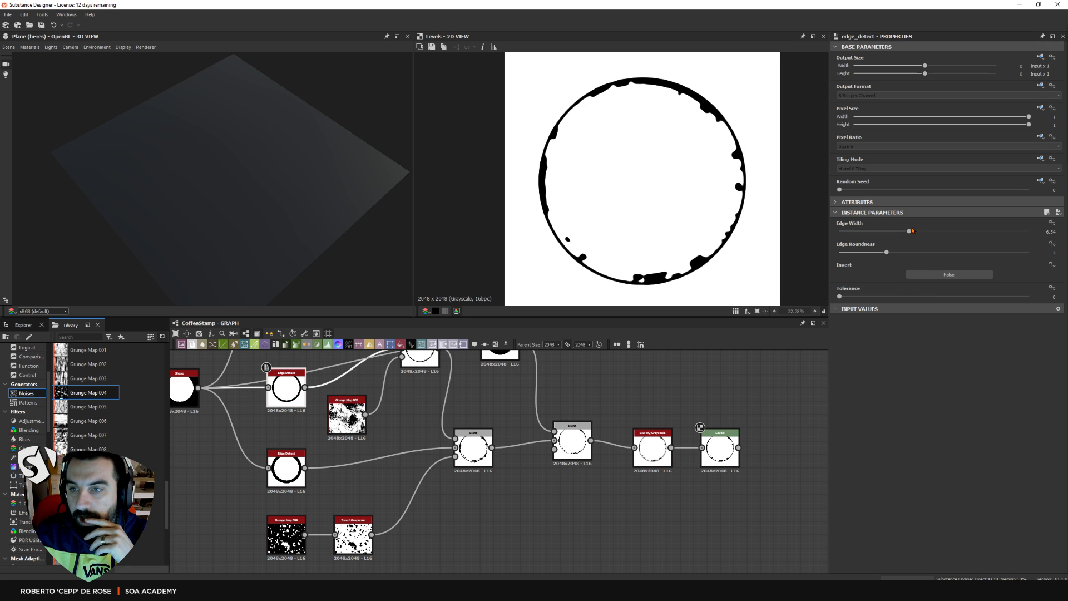
drag(954, 233, 930, 235)
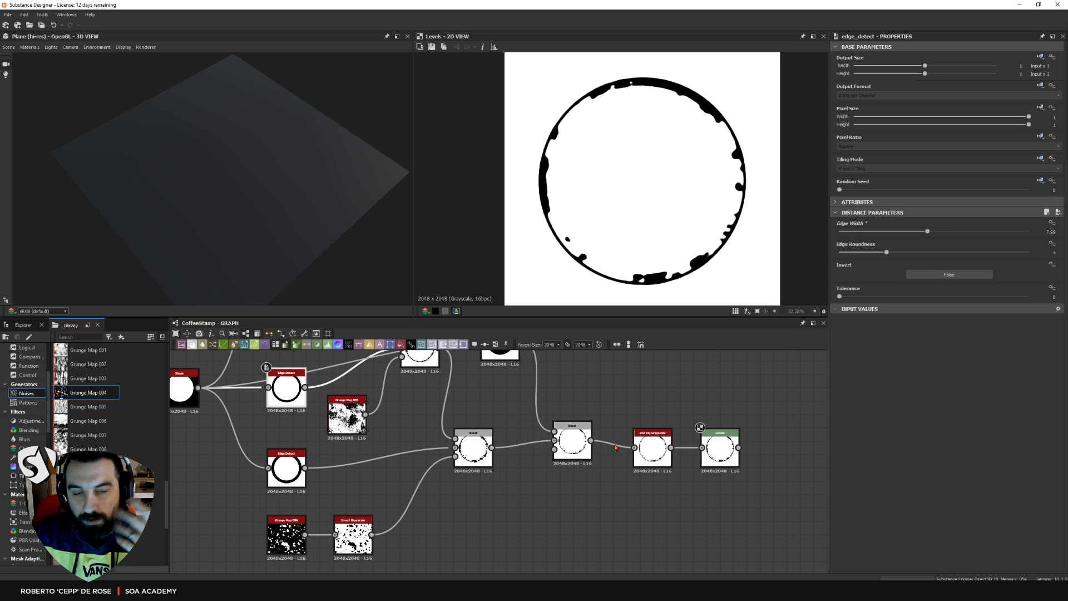
middle_drag(631, 470, 555, 487)
Raise Blur HQ Grayscale intensity to 3.48 and the top Edge Detect width to 3.24
click(562, 477)
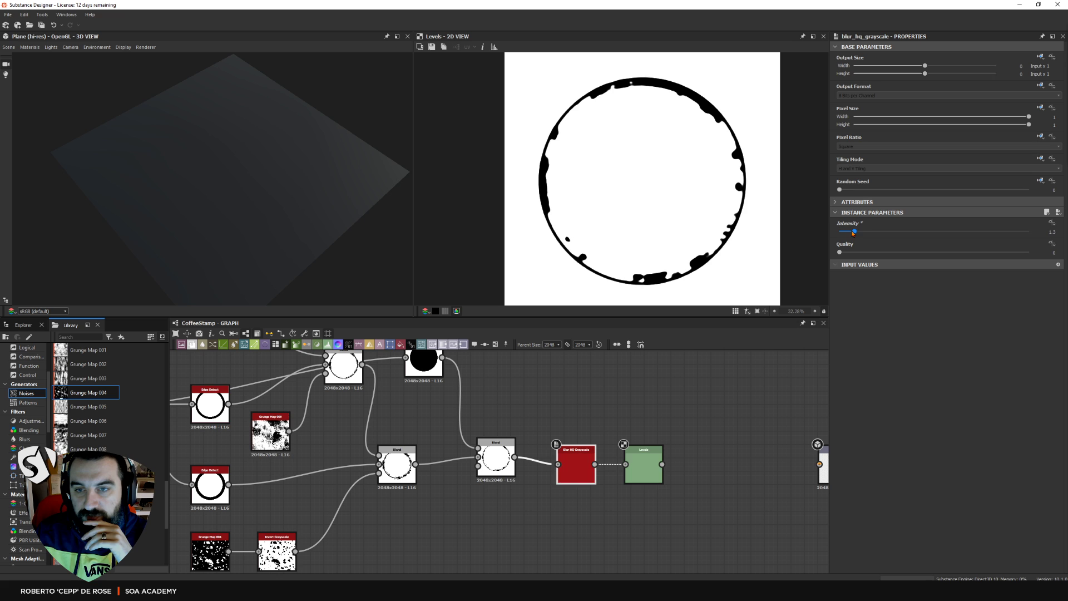
drag(853, 232, 881, 232)
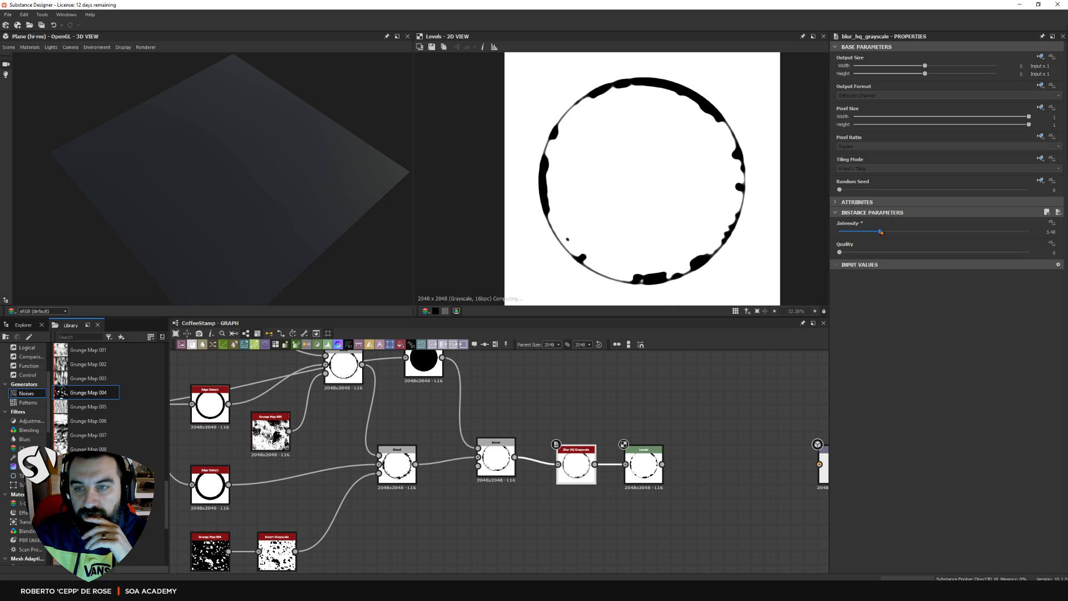
middle_drag(378, 400, 447, 444)
click(278, 364)
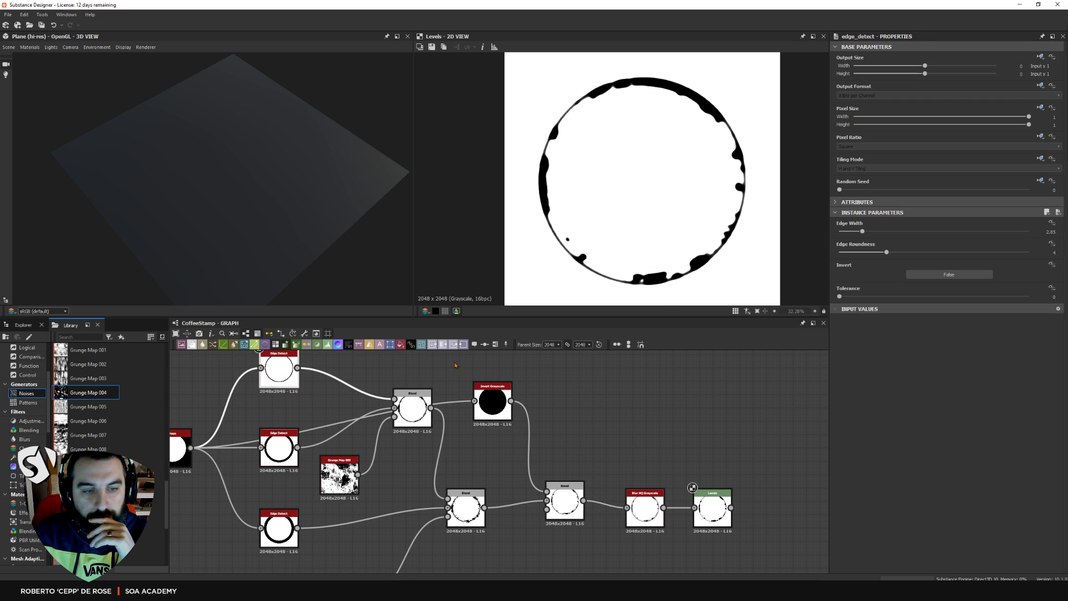
drag(871, 231, 868, 236)
middle_drag(723, 489, 618, 468)
click(611, 481)
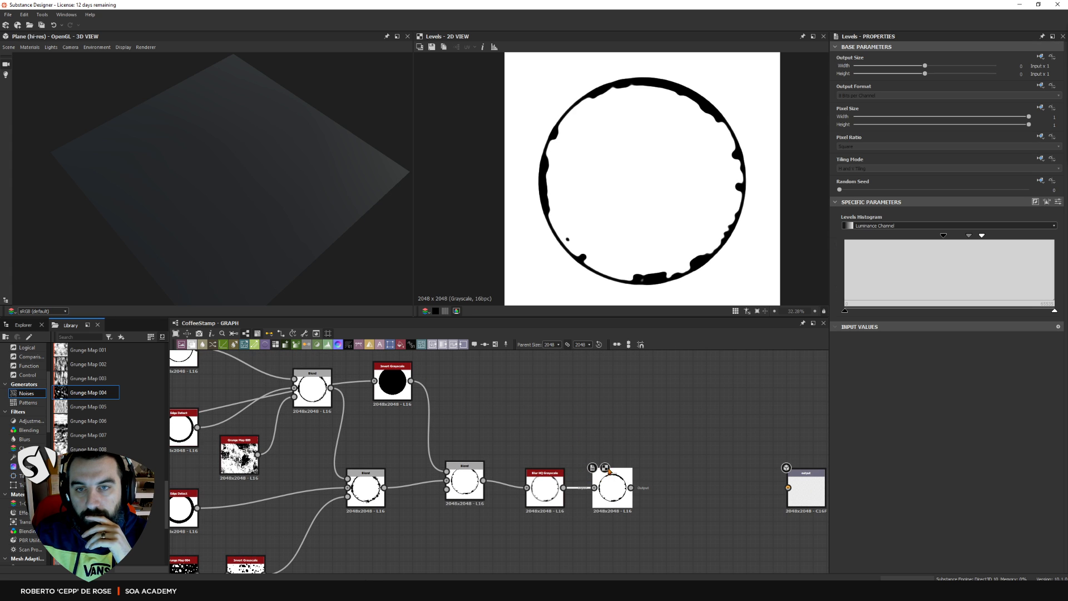
scroll(631, 457, down, 3)
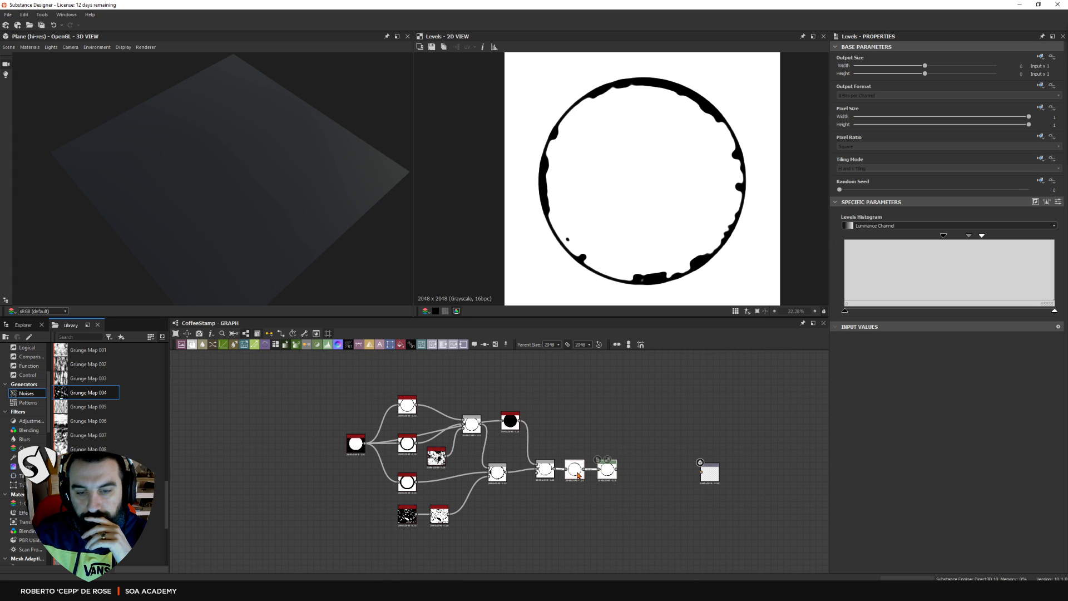
Reposition the output node within the graph
middle_drag(649, 438, 569, 446)
drag(611, 477, 652, 481)
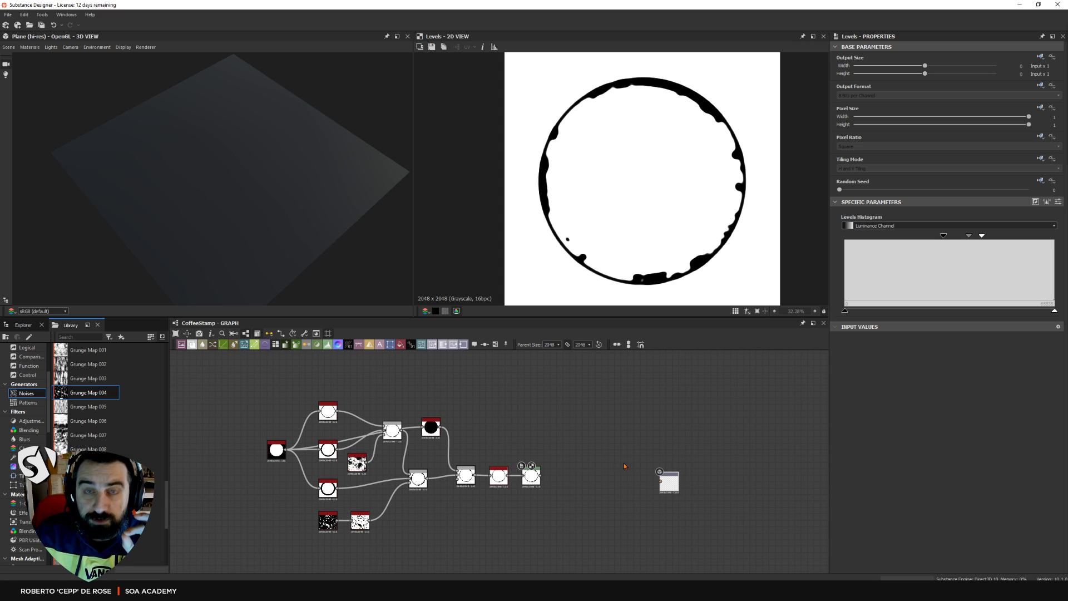
scroll(568, 476, up, 3)
scroll(120, 434, up, 5)
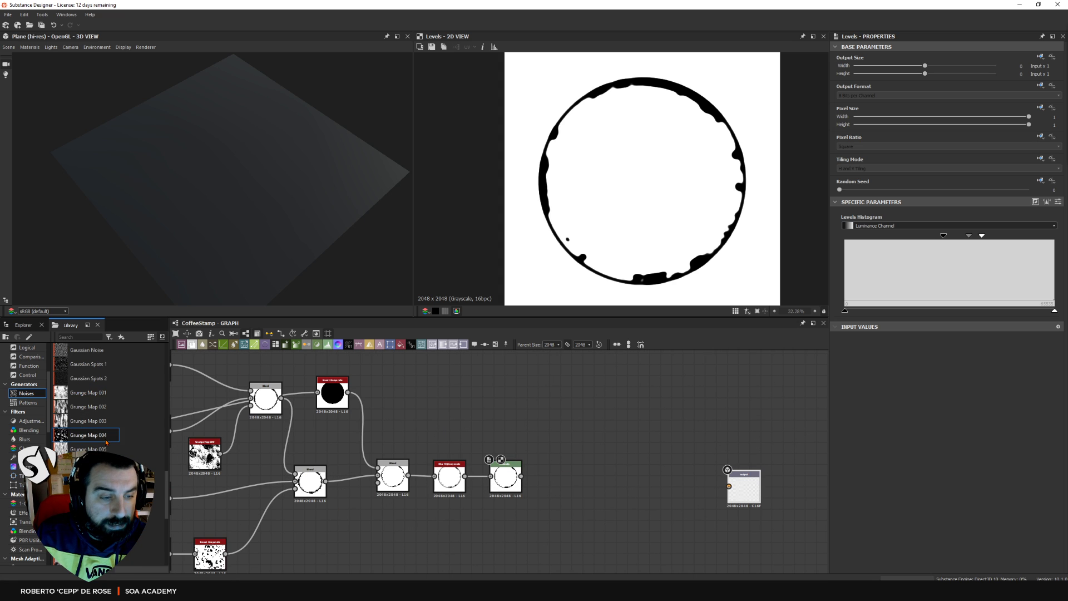
scroll(88, 449, up, 3)
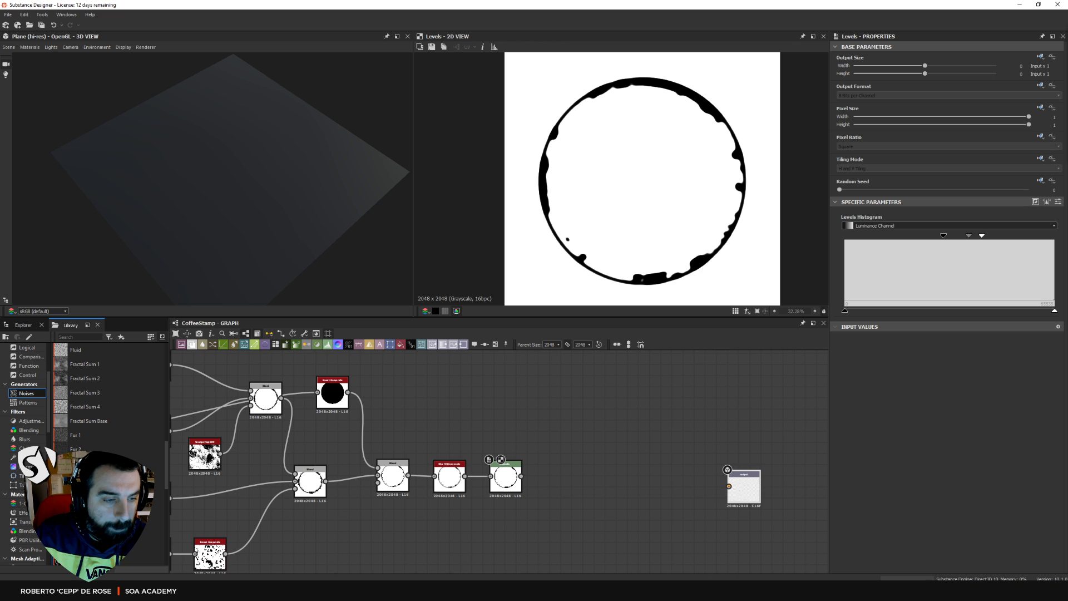
Try a Gaussian Spots 2 noise from the Library, then delete it
drag(84, 505, 532, 404)
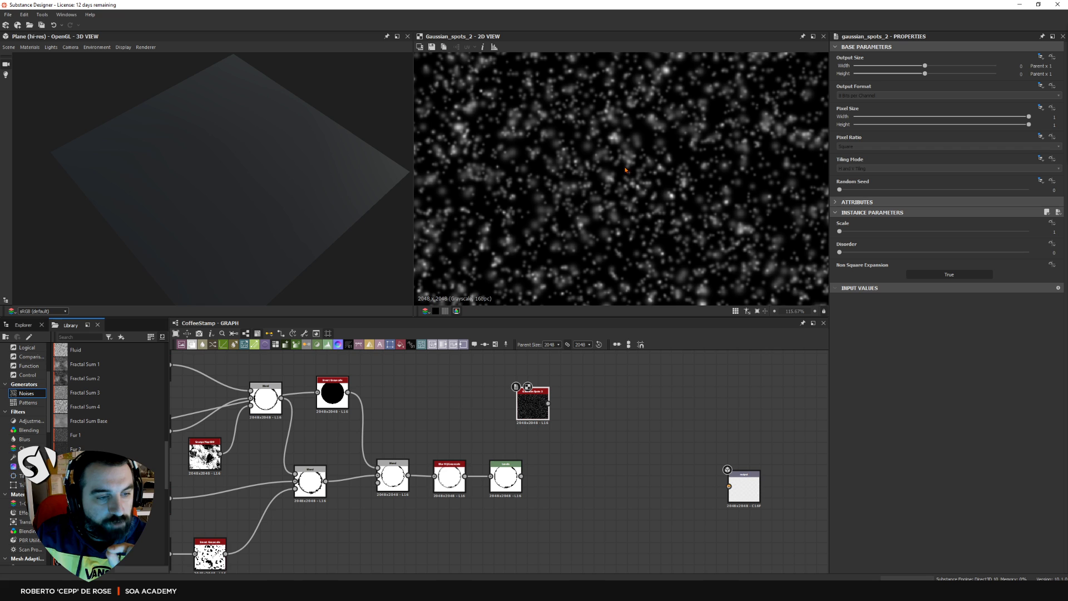
drag(526, 408, 517, 418)
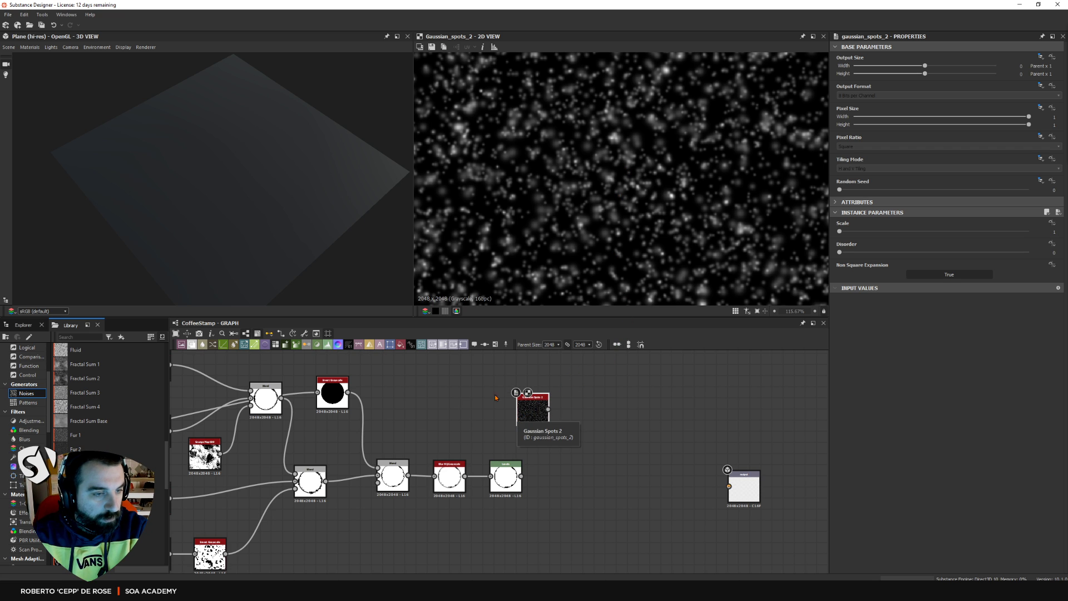
scroll(555, 416, down, 1)
key(Delete)
scroll(108, 398, down, 8)
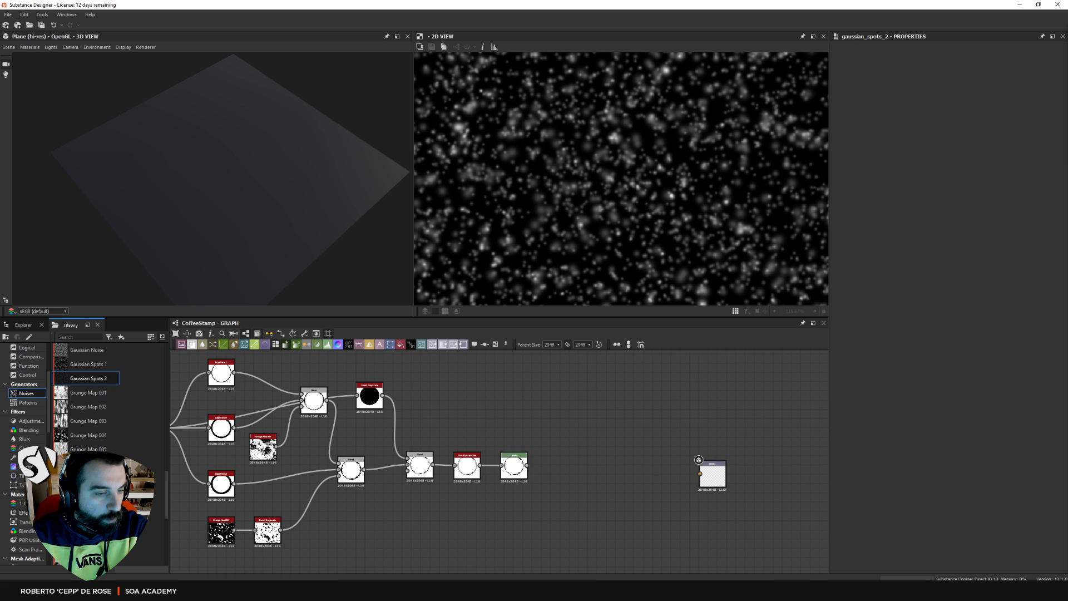
scroll(89, 397, down, 1)
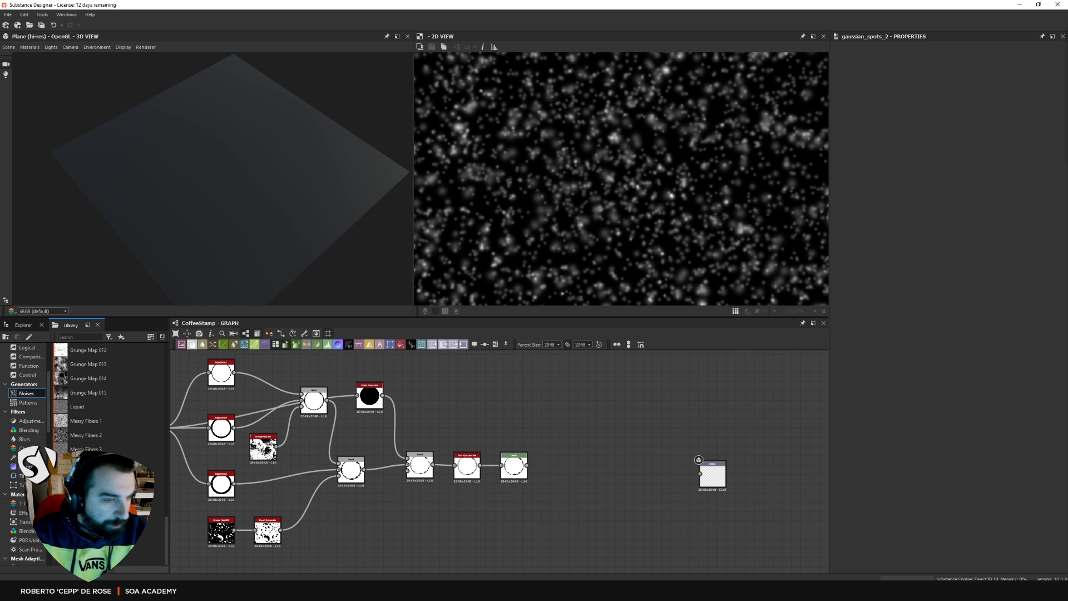
key(space)
Add a Microscope View noise with warp intensity 0.06 and scale 128, then about 208
text(micro)
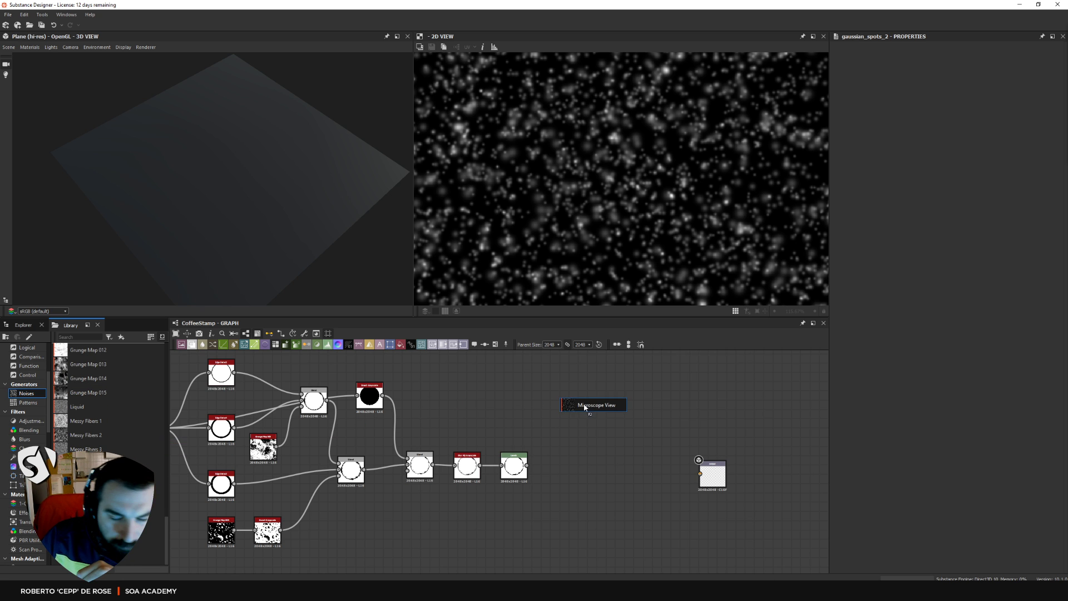
key(Return)
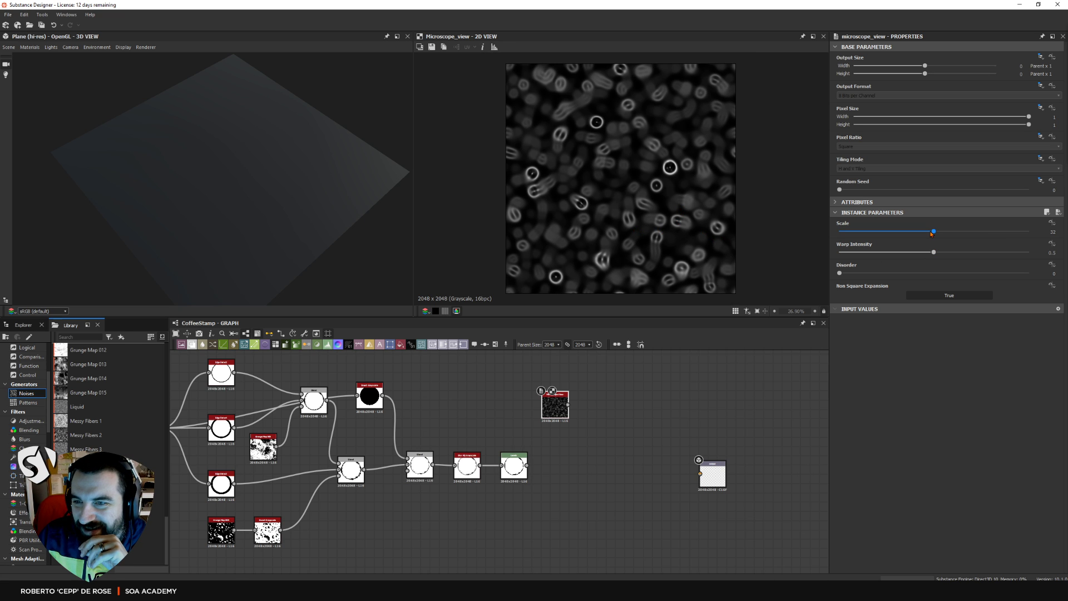
drag(930, 253, 848, 259)
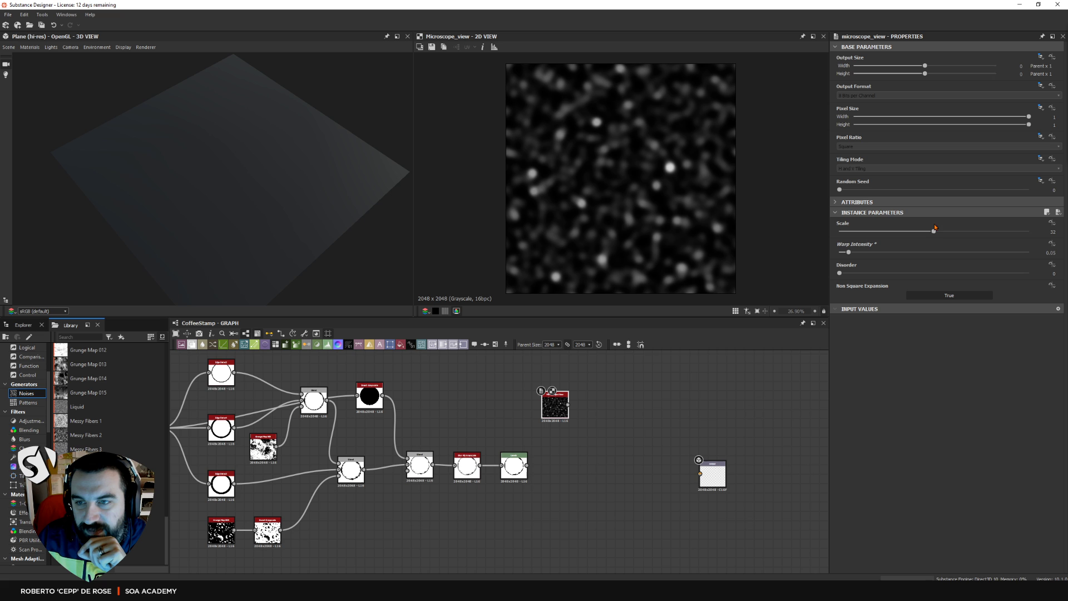
drag(933, 231, 1029, 231)
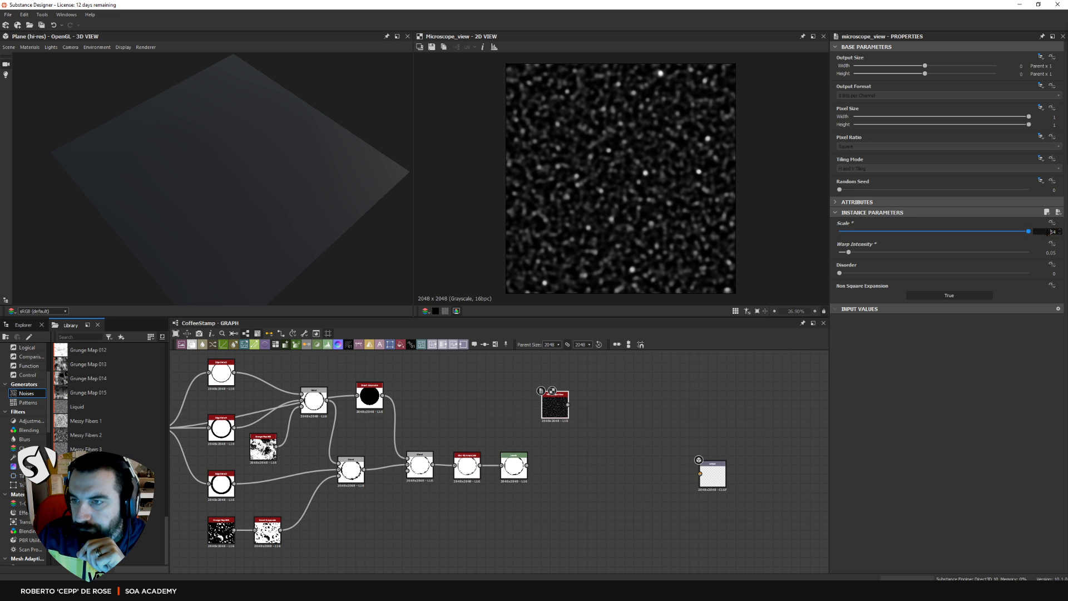
click(1054, 231)
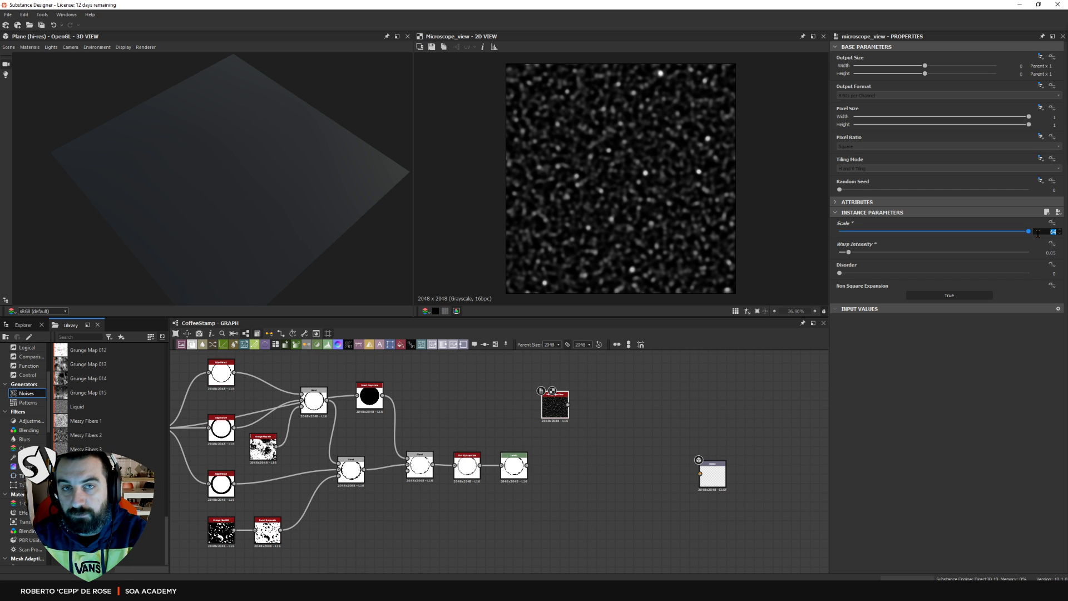
key(Return)
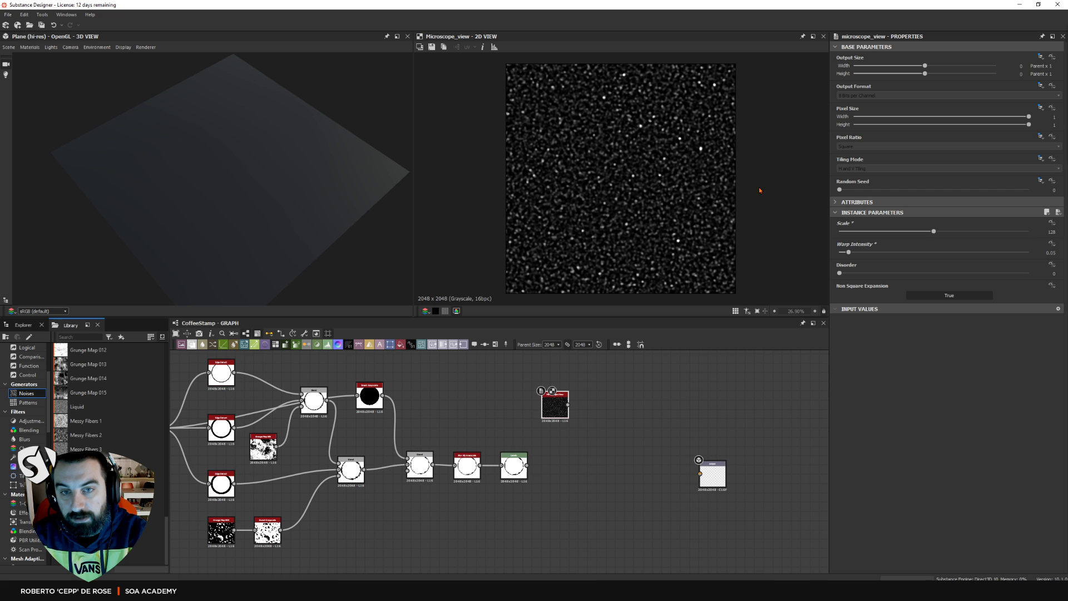
scroll(654, 183, up, 2)
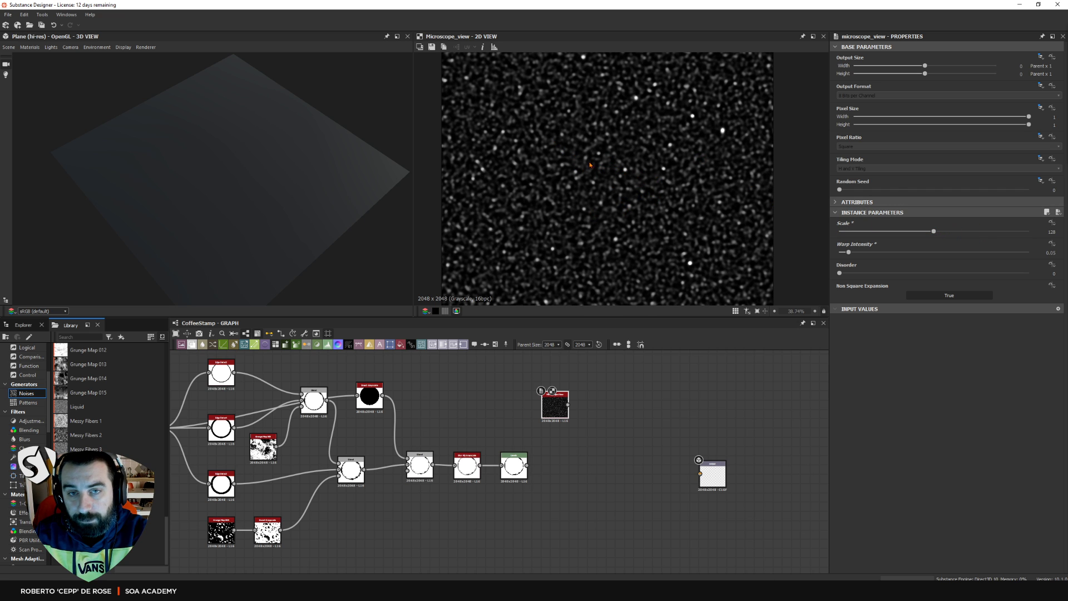
drag(934, 231, 986, 231)
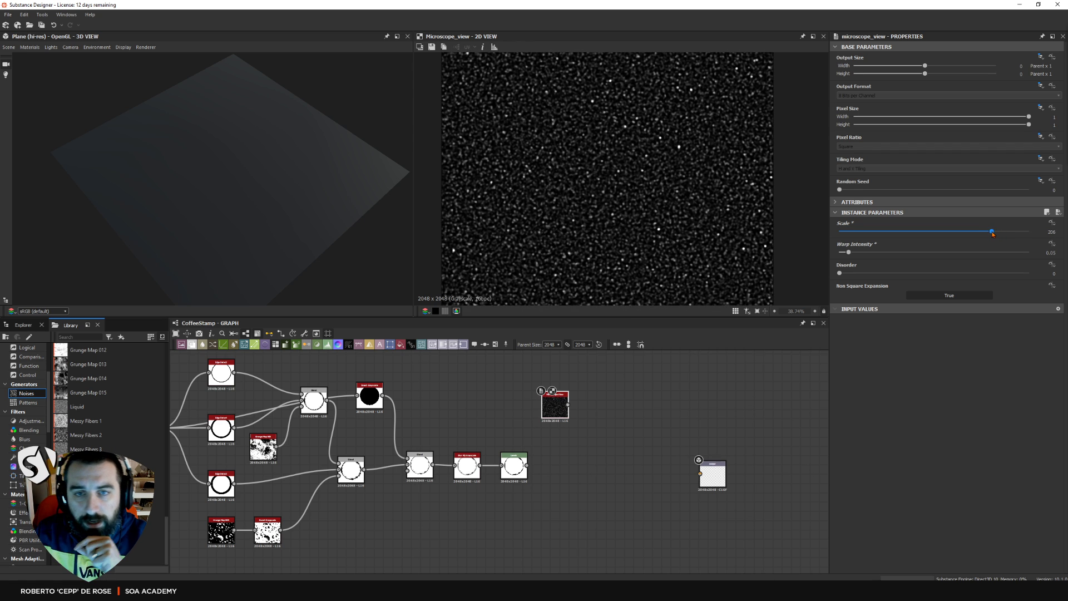
Reposition the Microscope View node and add a Levels node after it
drag(554, 405, 536, 395)
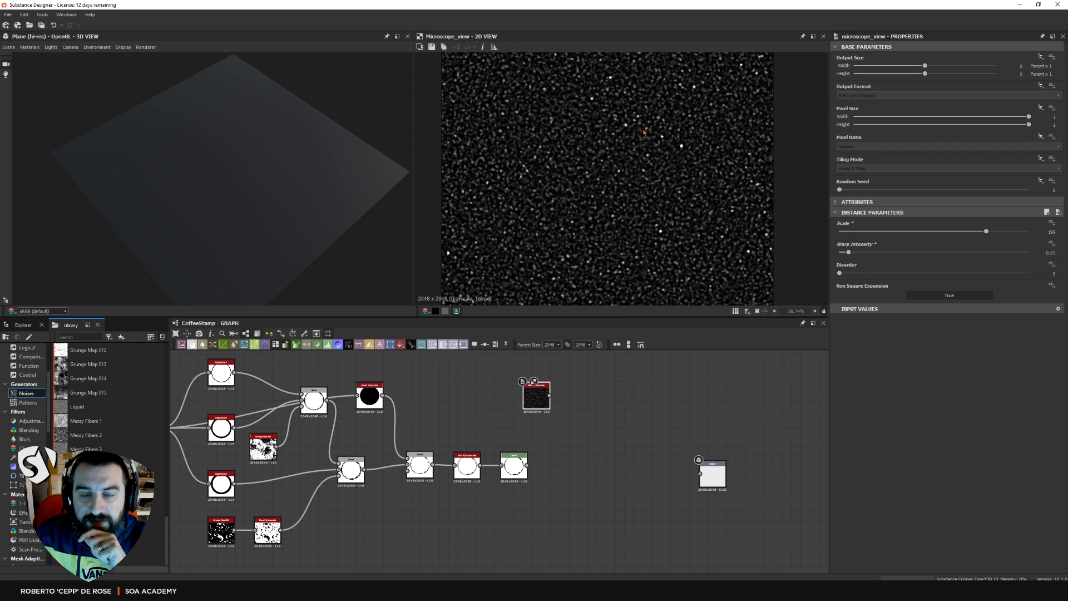
scroll(610, 192, up, 2)
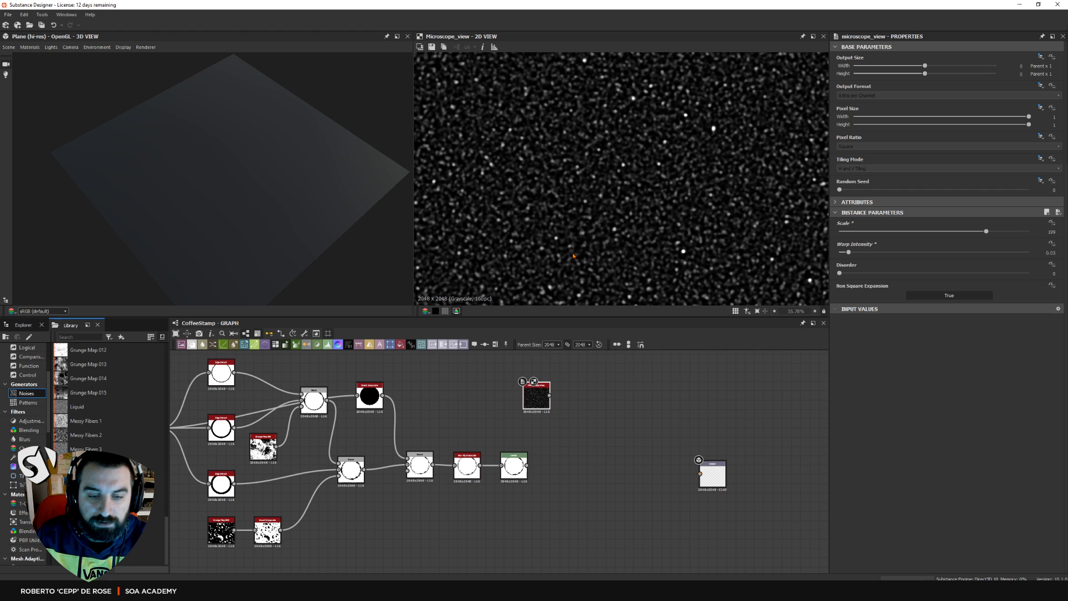
drag(539, 392, 528, 402)
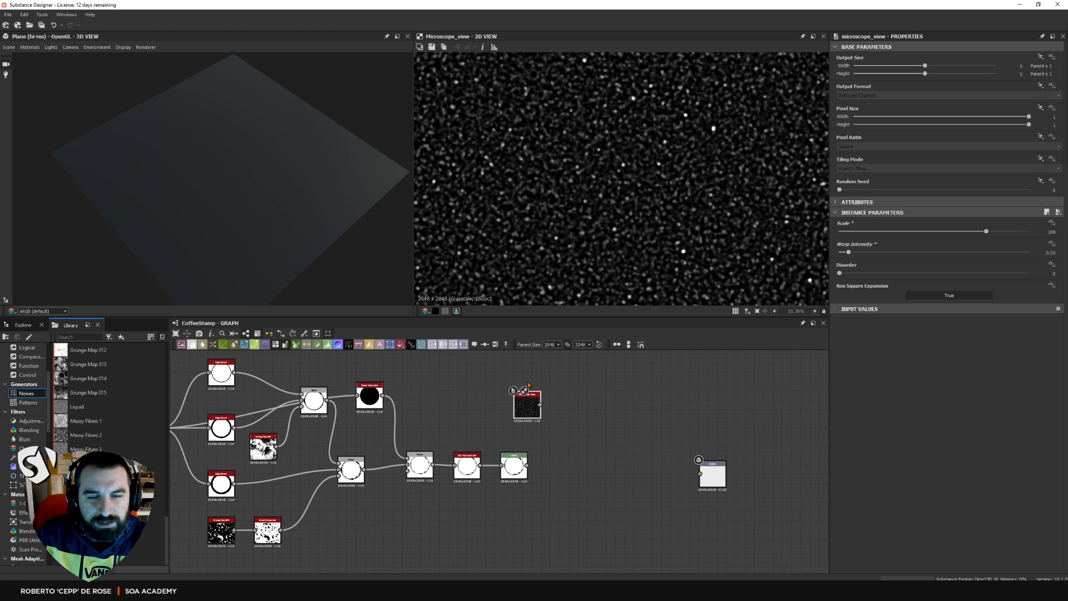
drag(522, 406, 513, 396)
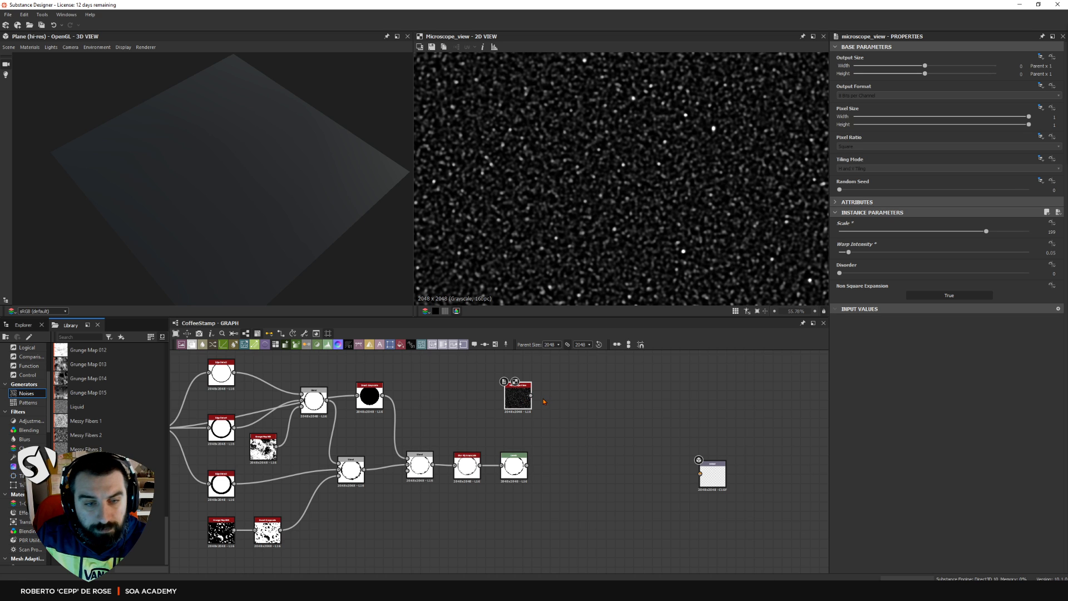
click(329, 345)
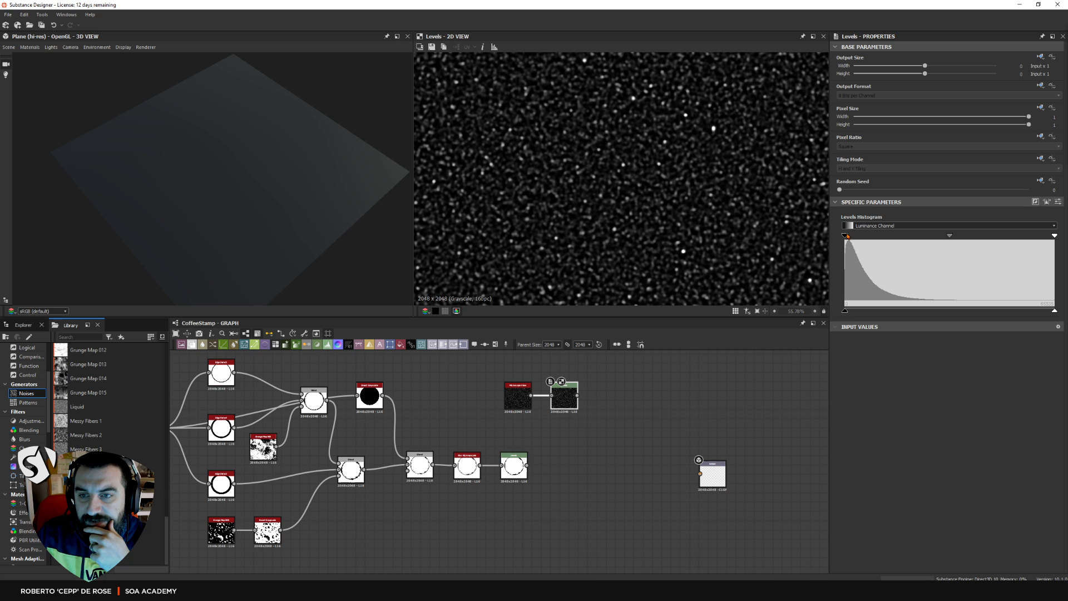
Raise the Levels black point and shift midtones so the noise becomes sparse bright specks
drag(845, 235, 897, 235)
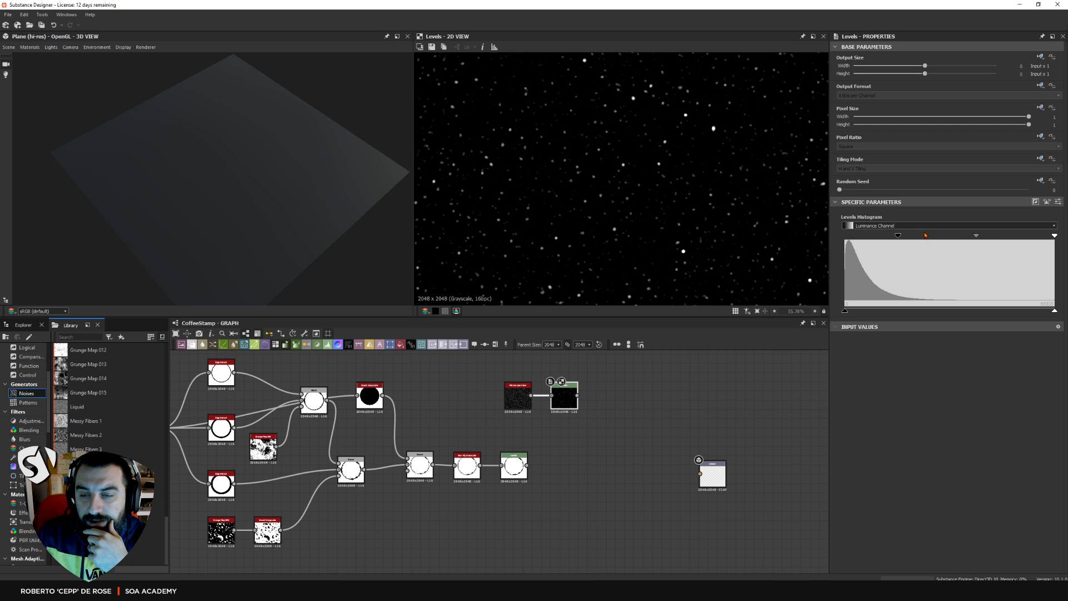
mouse_move(897, 236)
mouse_down()
mouse_move(928, 239)
mouse_move(908, 238)
mouse_up()
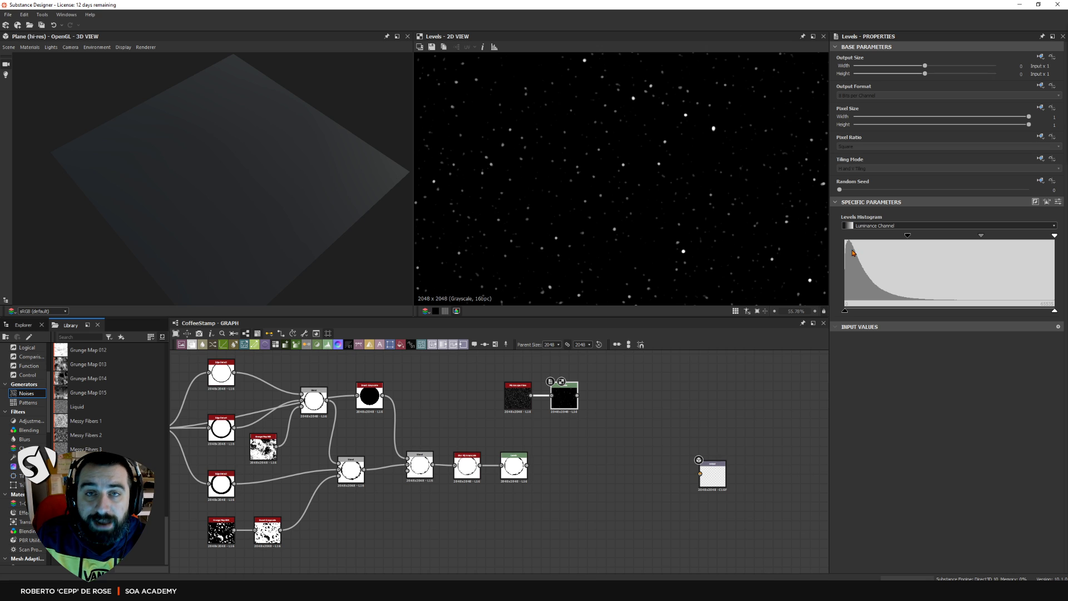
drag(981, 235, 953, 238)
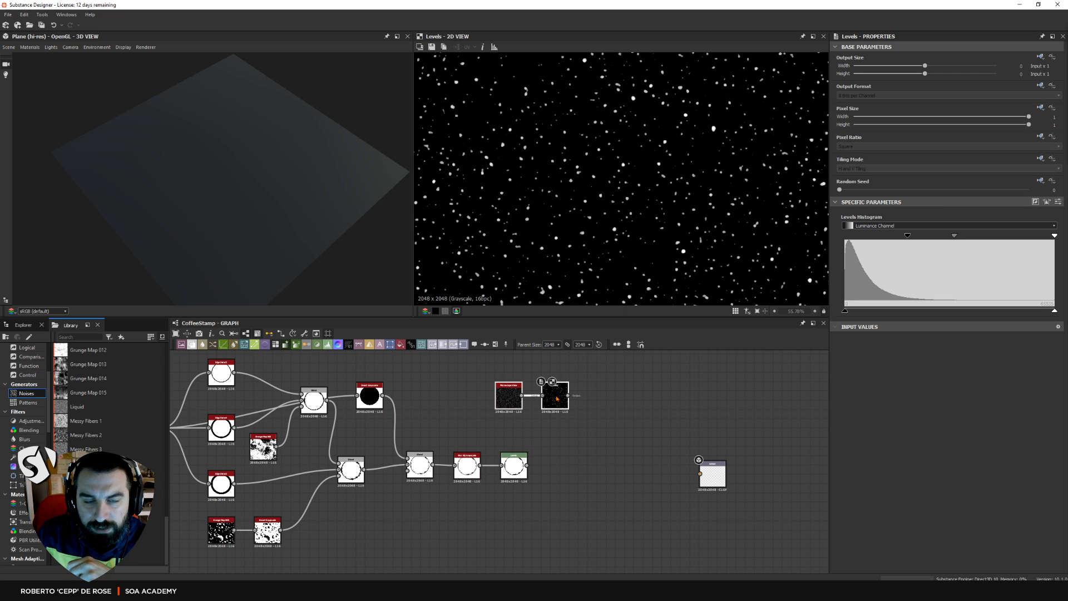
middle_drag(597, 410, 512, 460)
scroll(598, 204, down, 3)
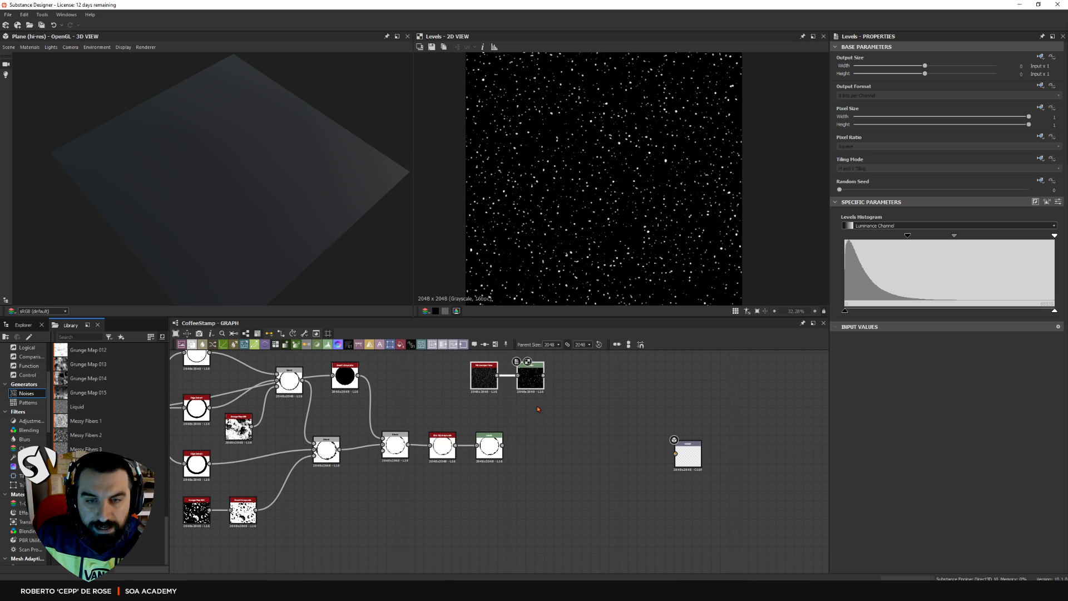
Preview the ring's Levels output and the Blur HQ result in the 2D view
double_click(492, 445)
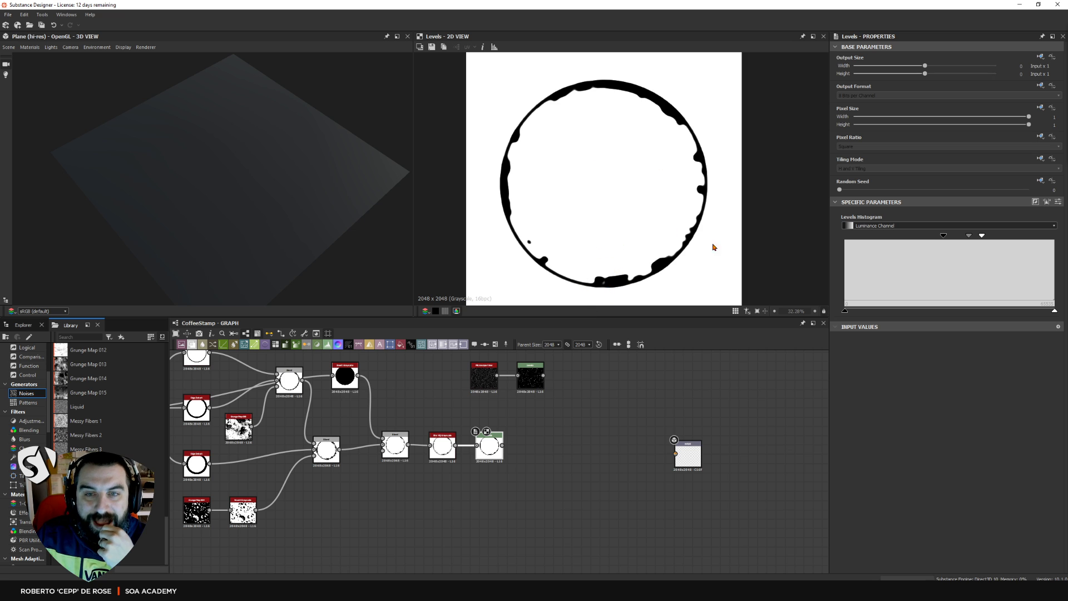
scroll(551, 433, down, 1)
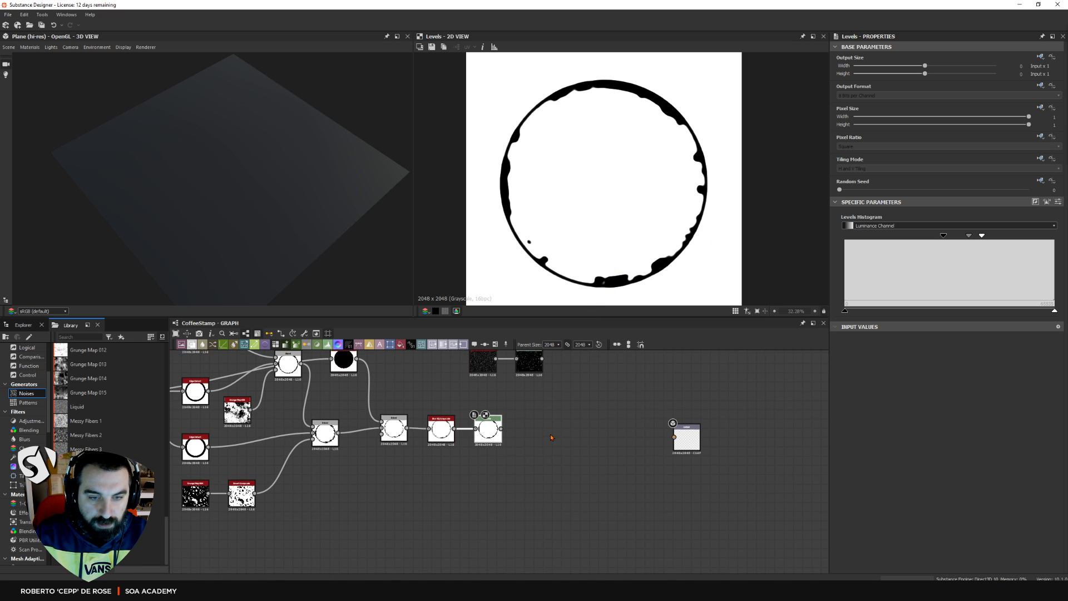
scroll(527, 435, down, 1)
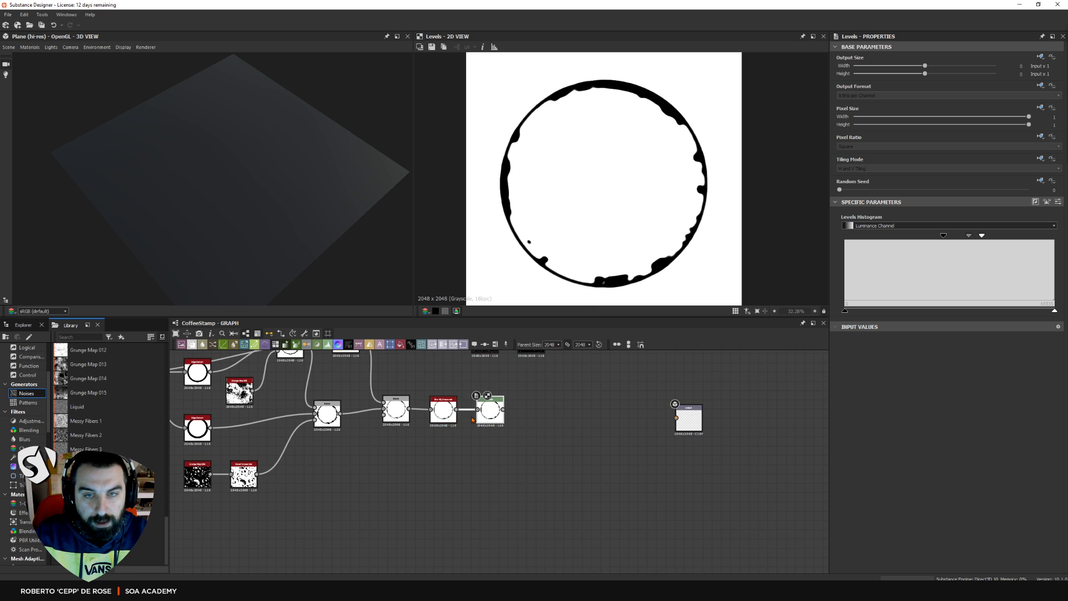
double_click(437, 417)
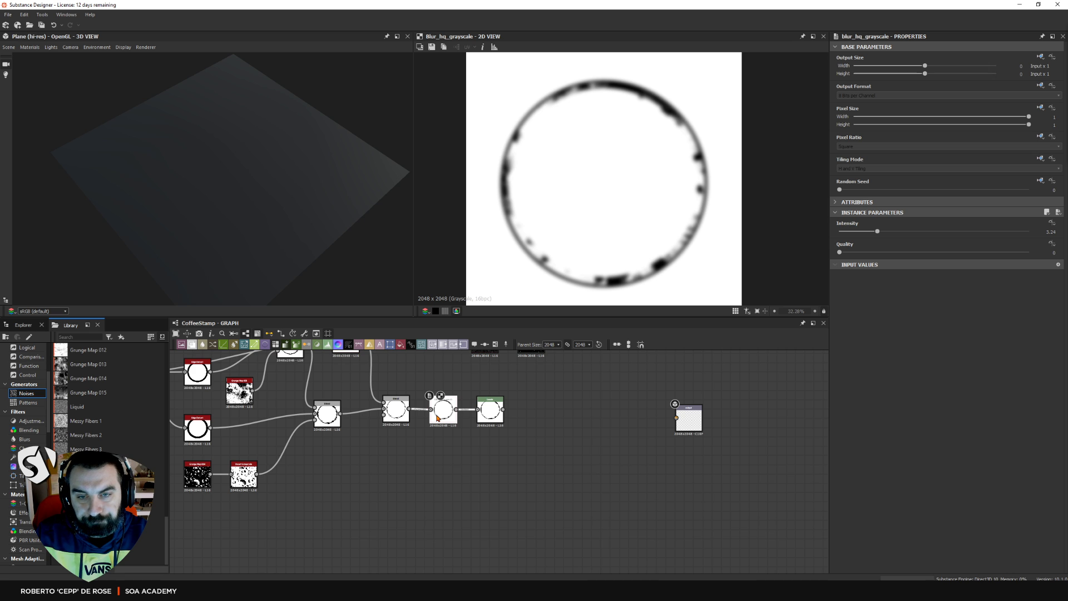
double_click(492, 417)
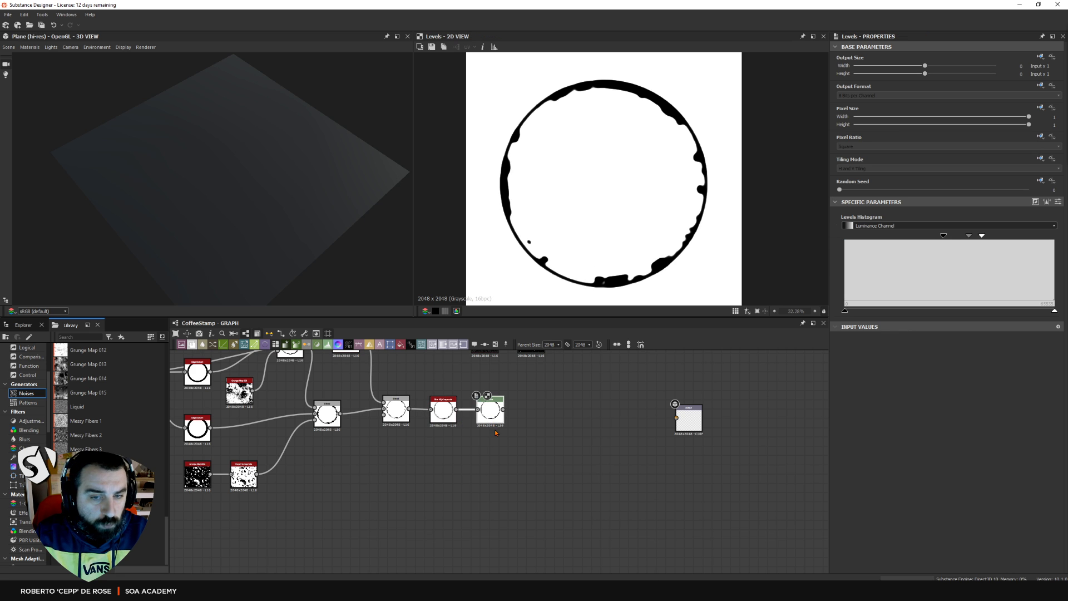
Move the Output node farther right and pan the graph to make room
middle_drag(491, 418, 456, 437)
drag(649, 437, 695, 444)
middle_drag(610, 438, 597, 460)
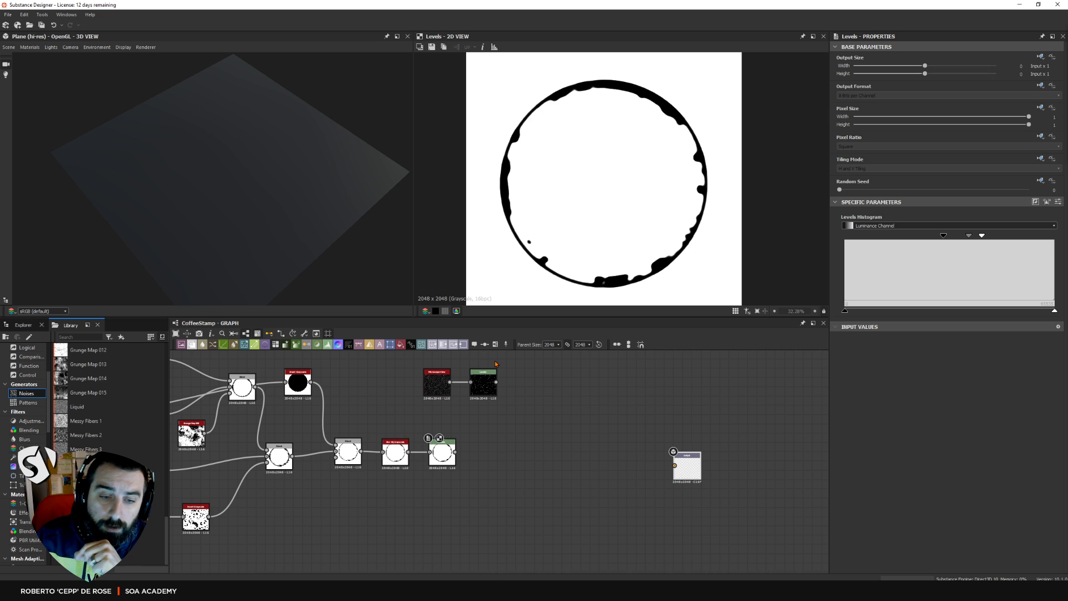
middle_drag(495, 437, 455, 442)
Add an Invert Grayscale node fed by the ring's Levels output
key(space)
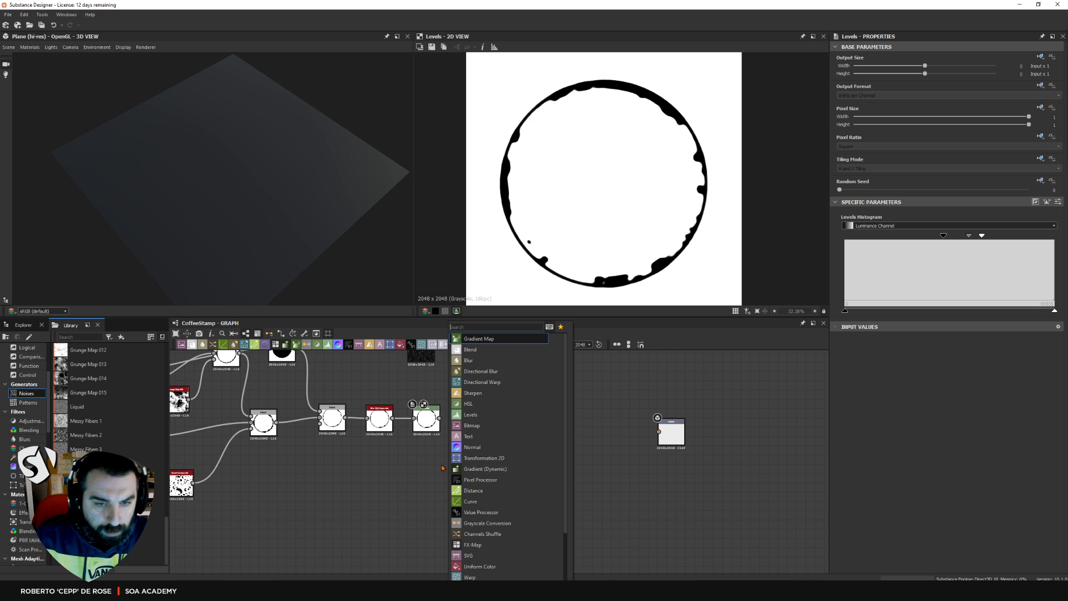
text(invert gr)
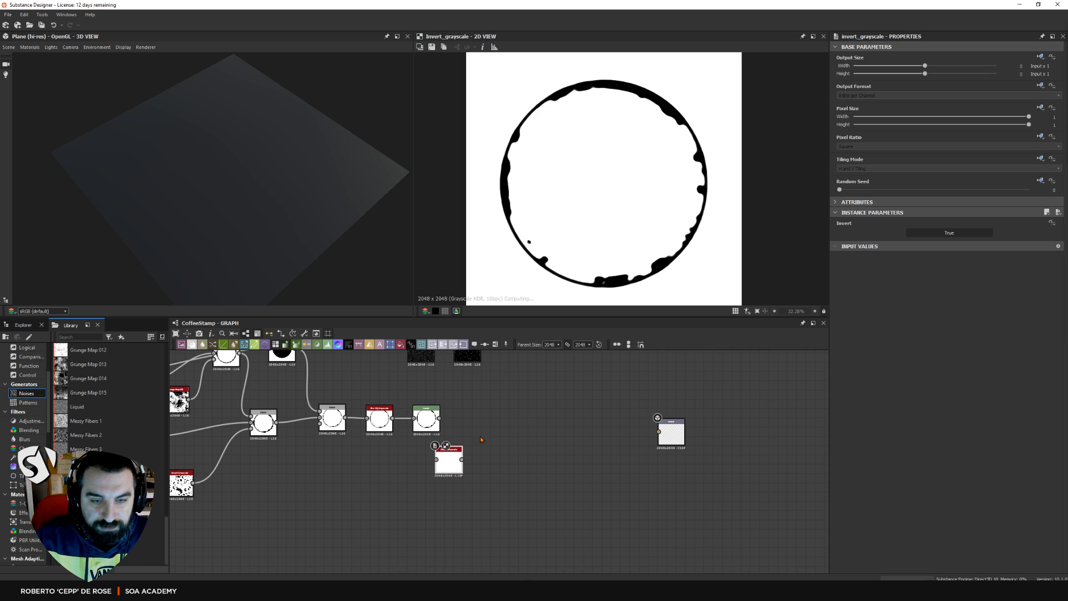
key(Return)
drag(439, 417, 446, 478)
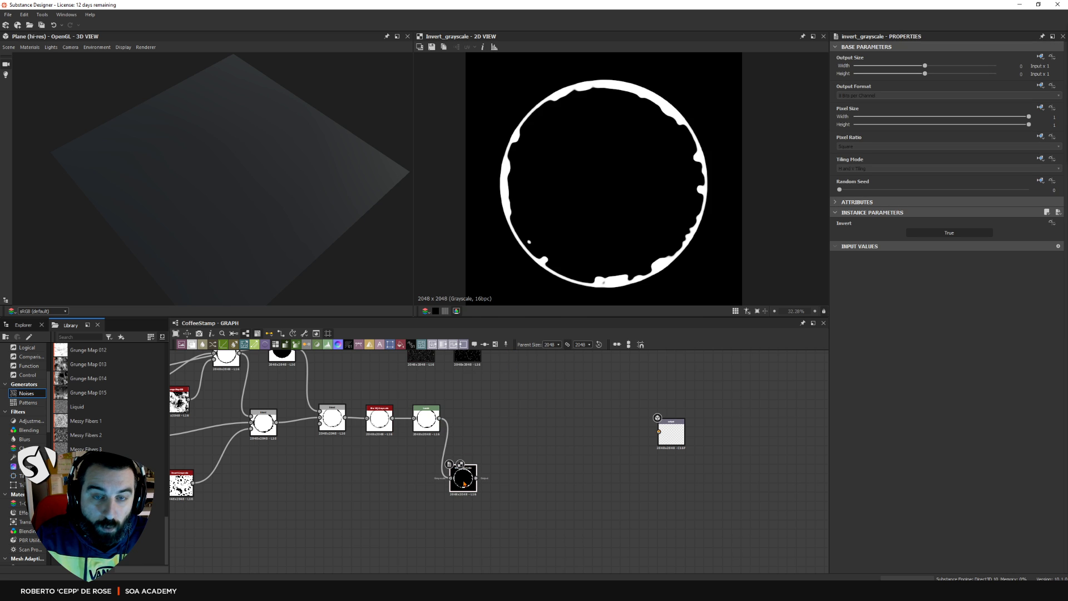
Chain a Blur HQ Grayscale and a Levels node after the Invert Grayscale
key(space)
text(blur)
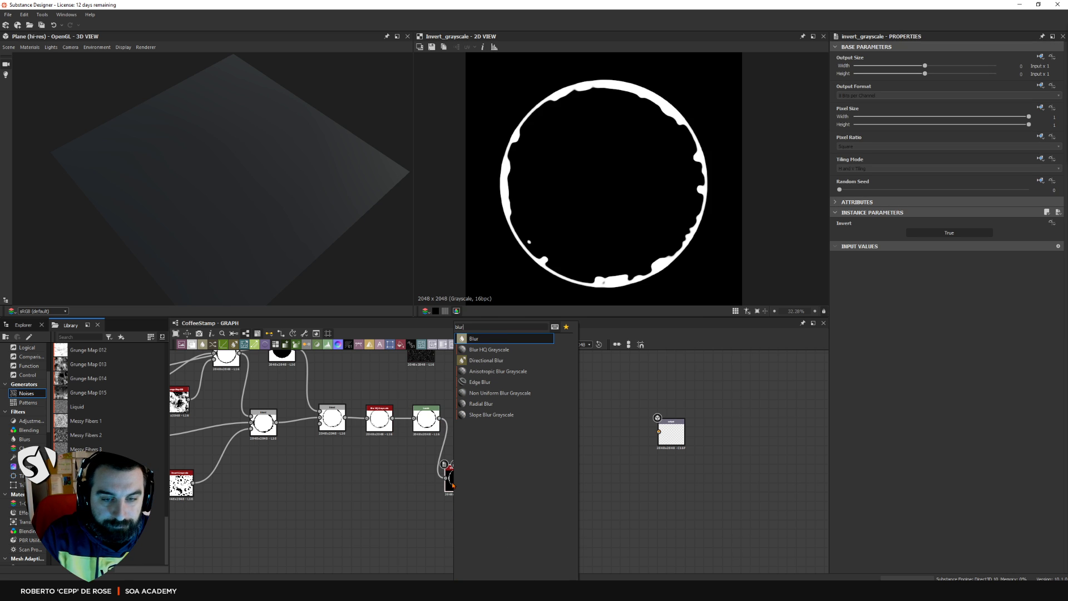
click(489, 350)
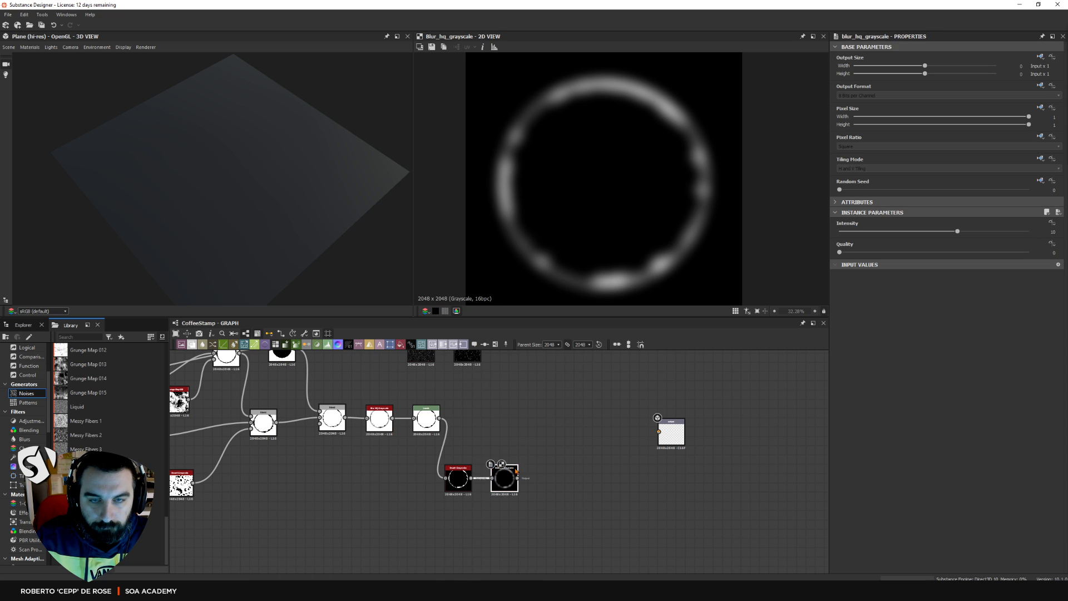
drag(504, 474, 494, 474)
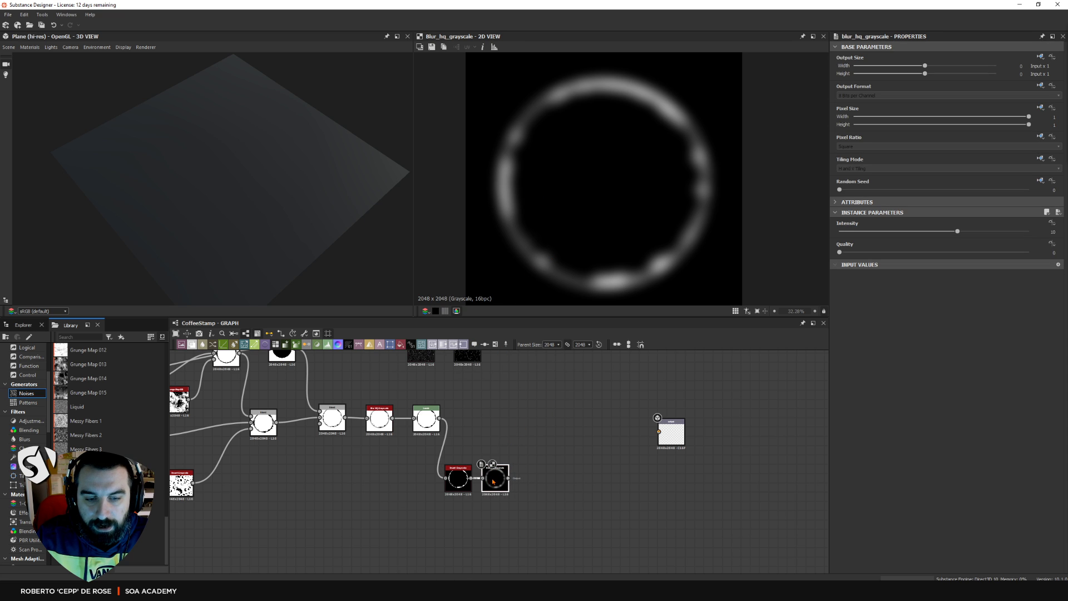
click(328, 345)
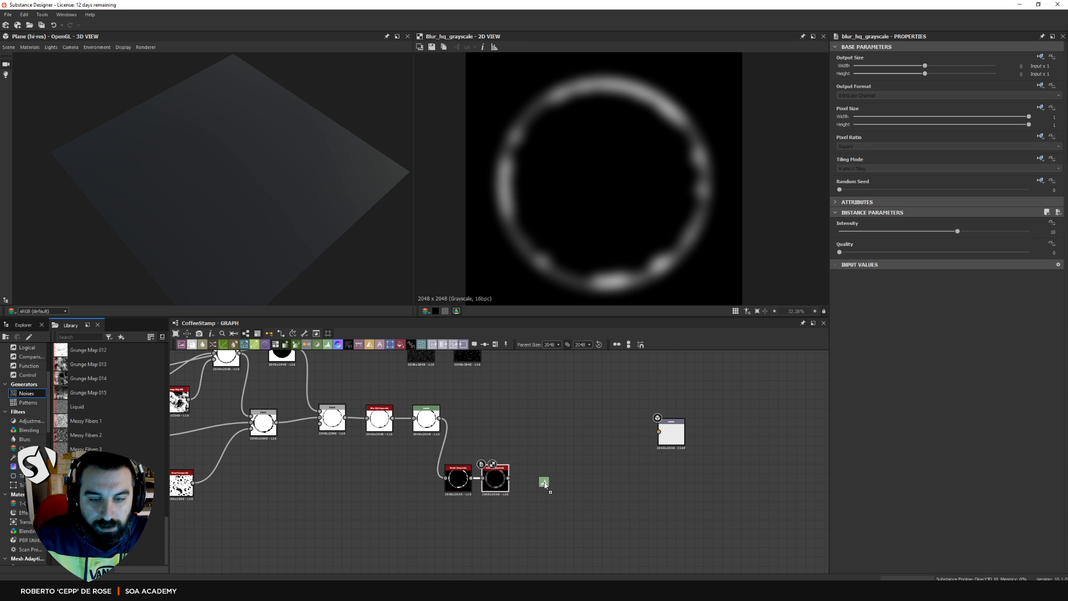
drag(543, 482, 531, 482)
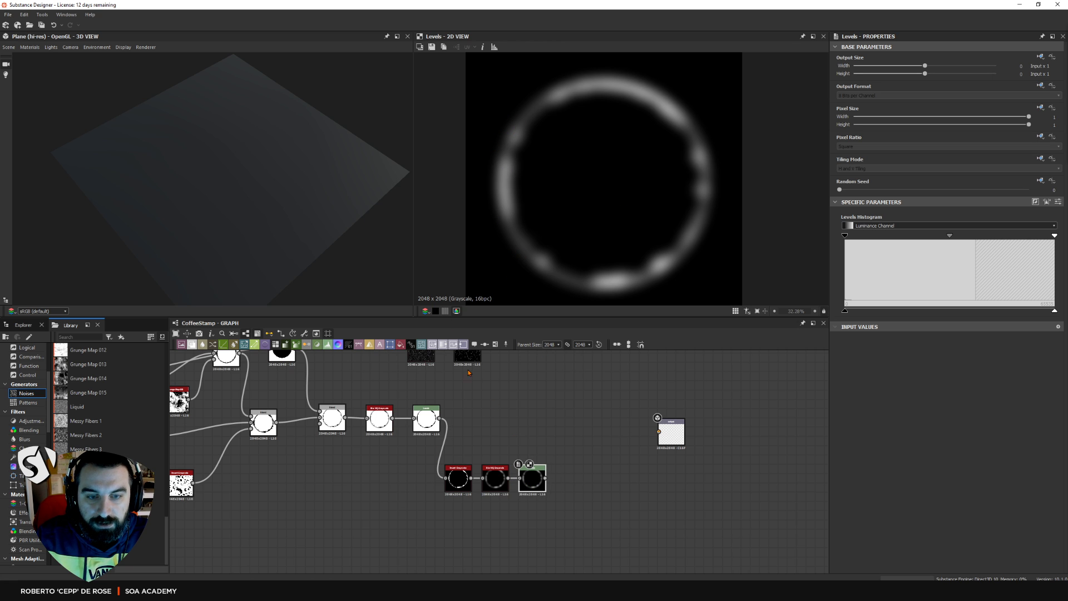
Lower the new Levels white point and adjust midtones for a bright, soft white ring
double_click(457, 477)
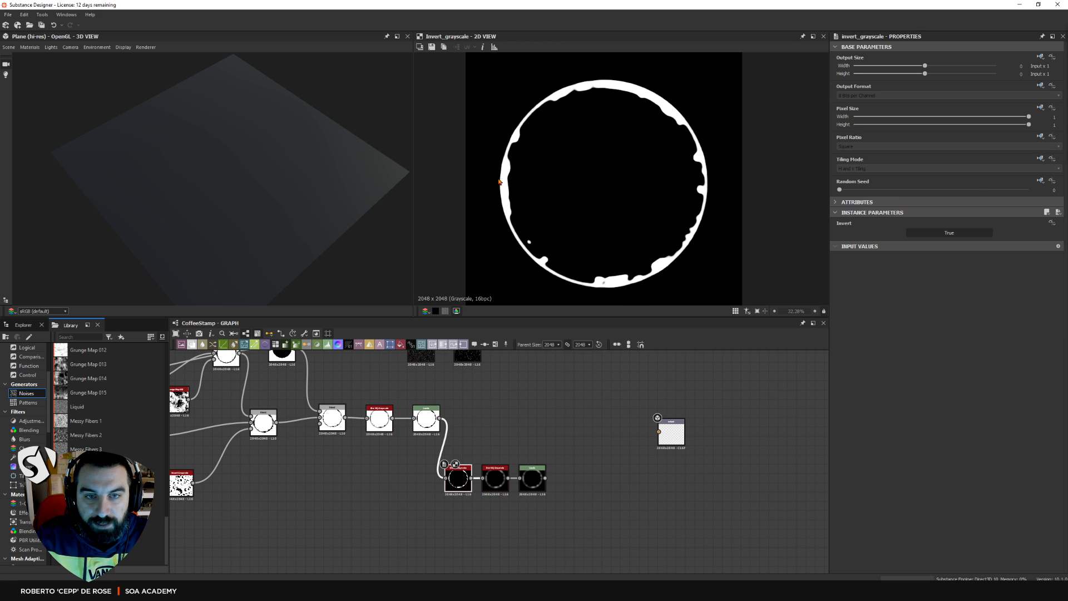
double_click(532, 478)
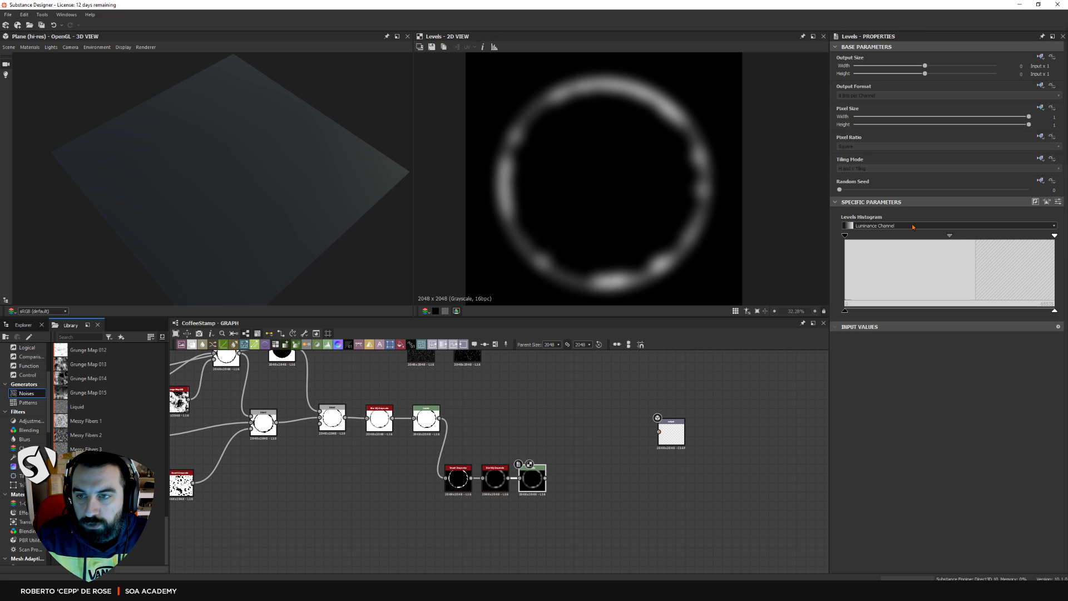
drag(1054, 236, 977, 250)
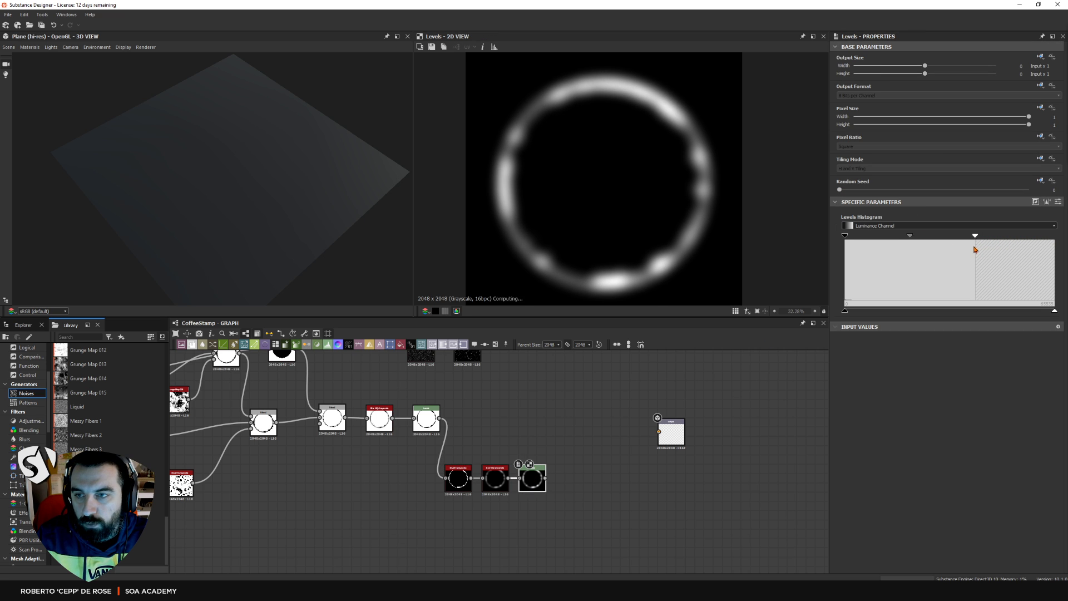
drag(911, 236, 871, 237)
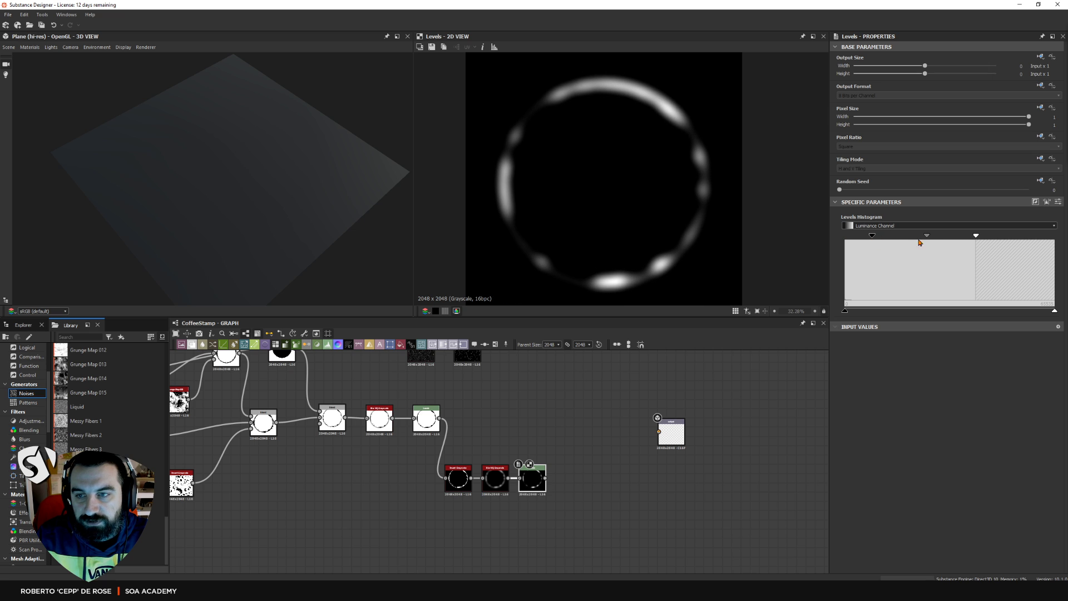
drag(974, 237, 875, 246)
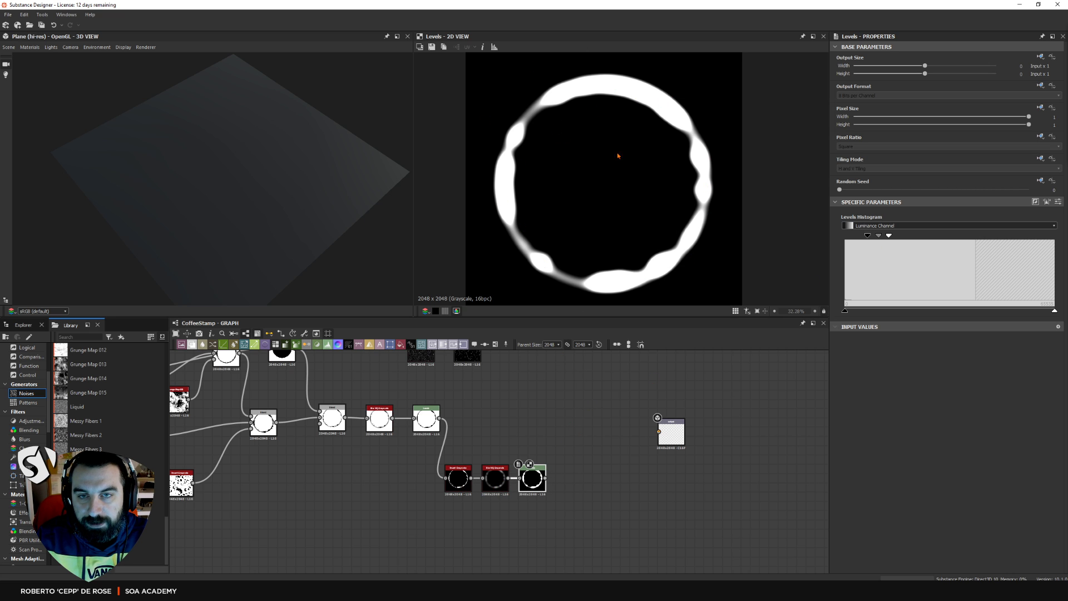
double_click(457, 477)
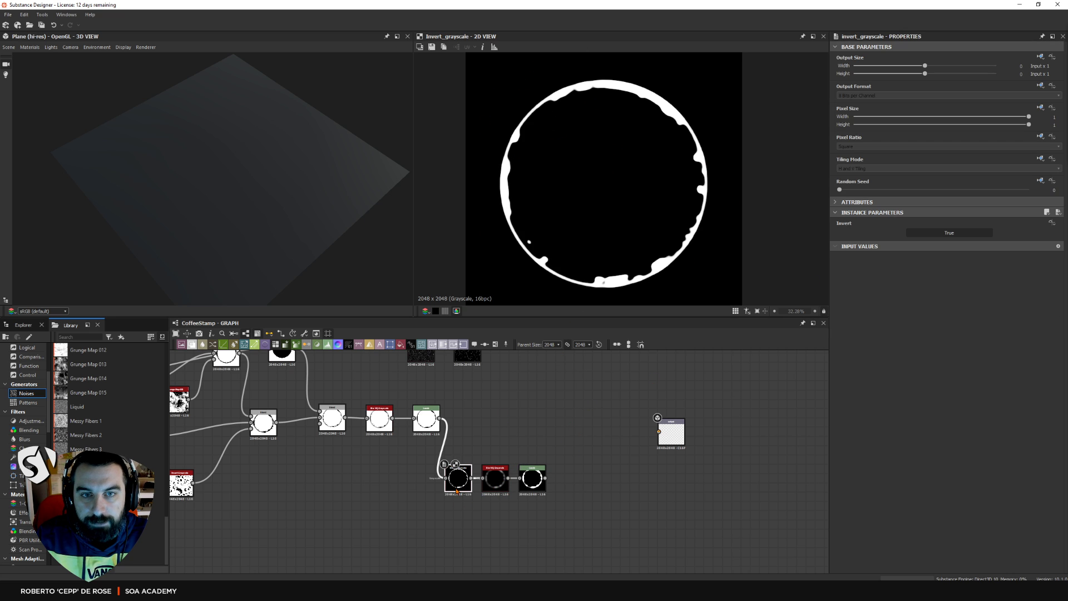
double_click(526, 476)
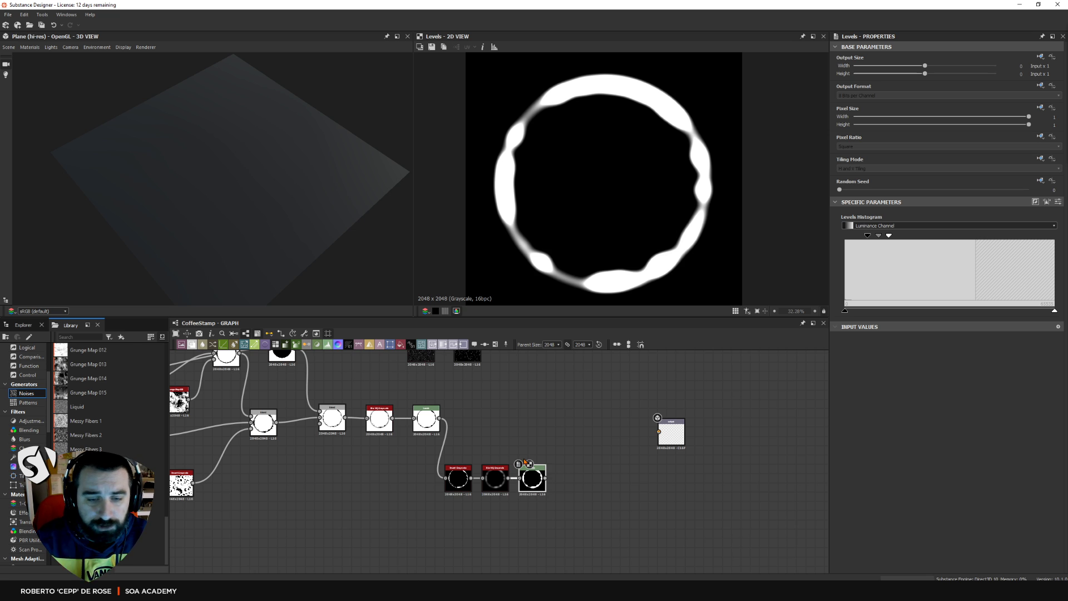
Add a Blend node fed by the ring chain's Levels output
middle_drag(533, 430, 492, 433)
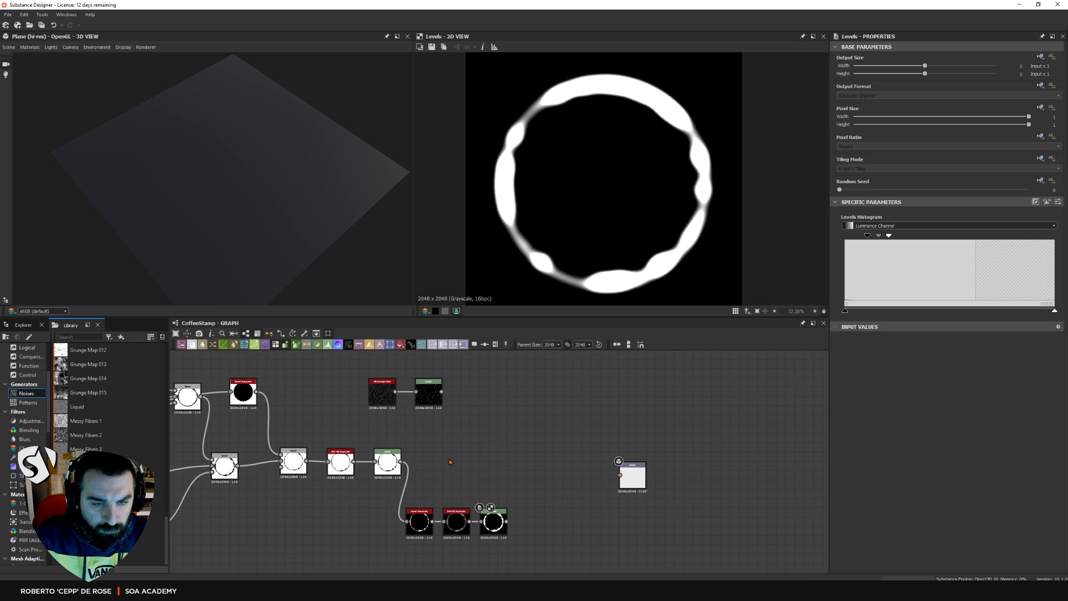
click(192, 344)
click(539, 466)
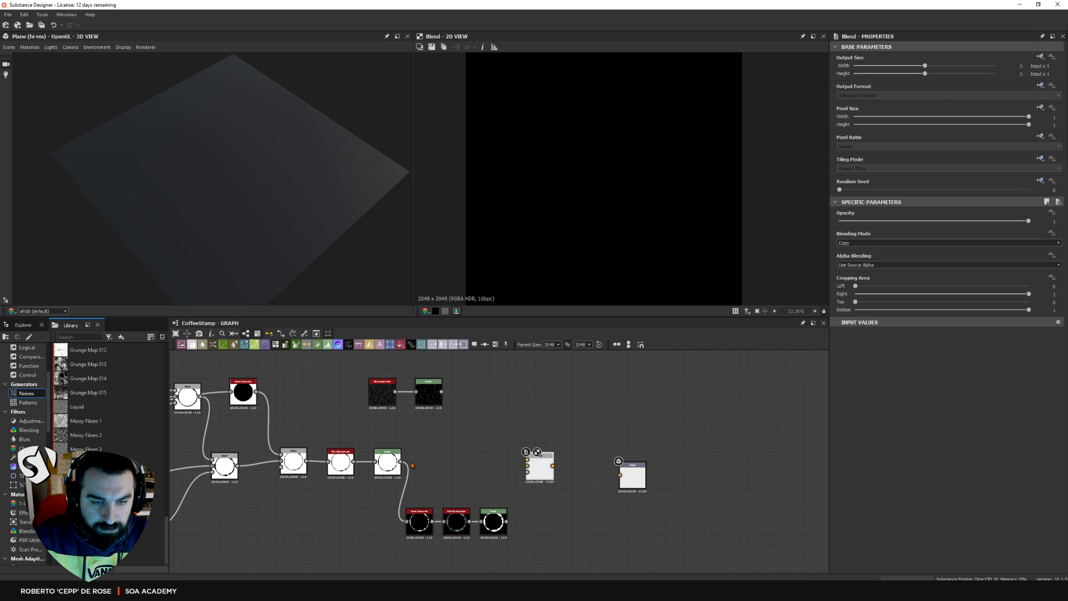
drag(402, 463, 527, 465)
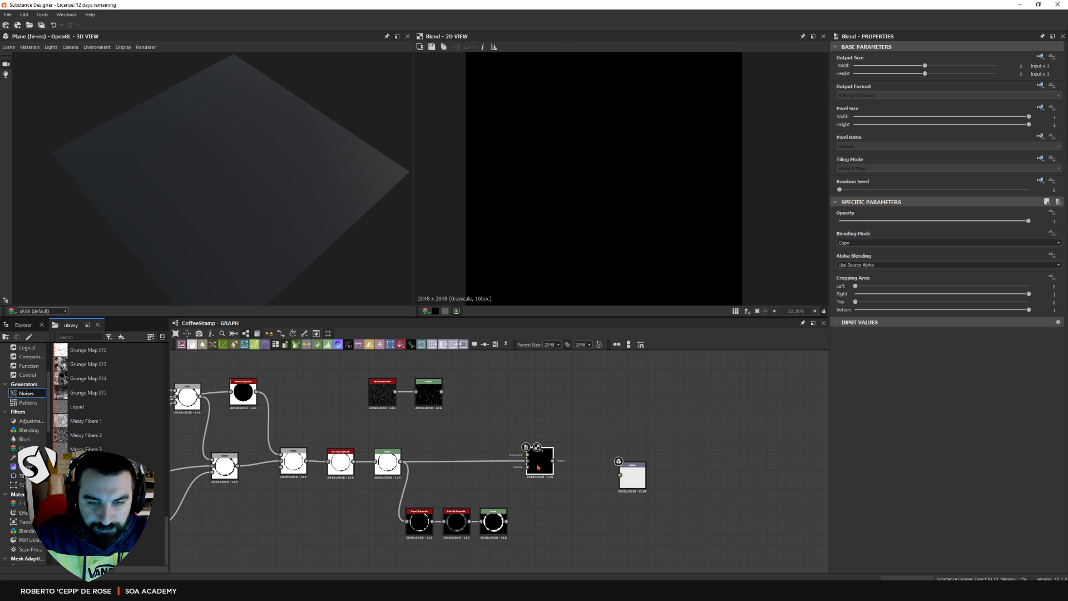
drag(535, 465, 535, 460)
Insert Invert Grayscale after the speckle Levels and connect it to the Blend's top input
double_click(429, 390)
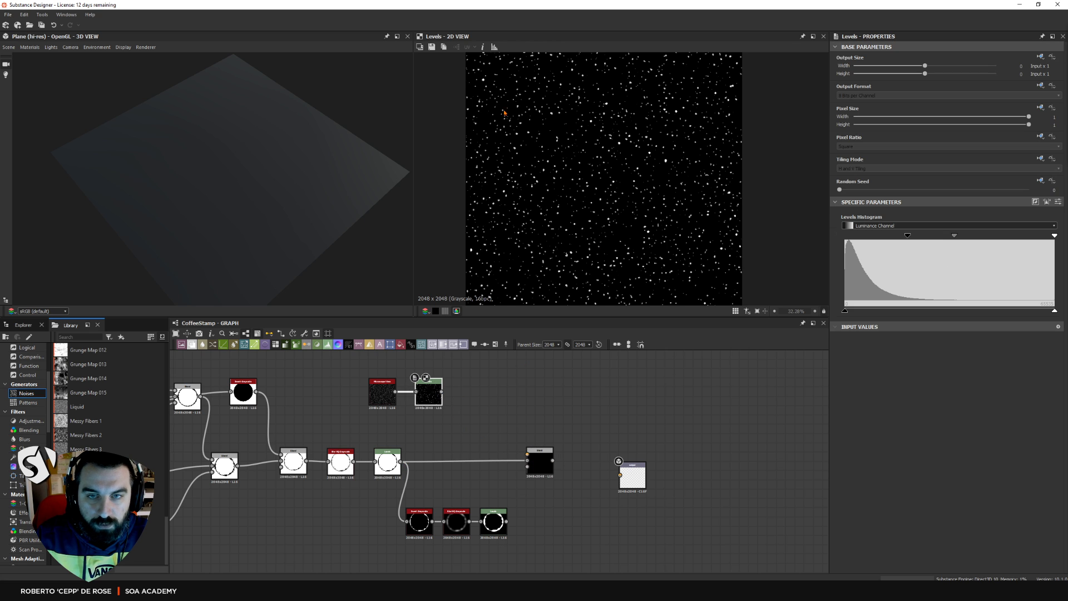
double_click(388, 461)
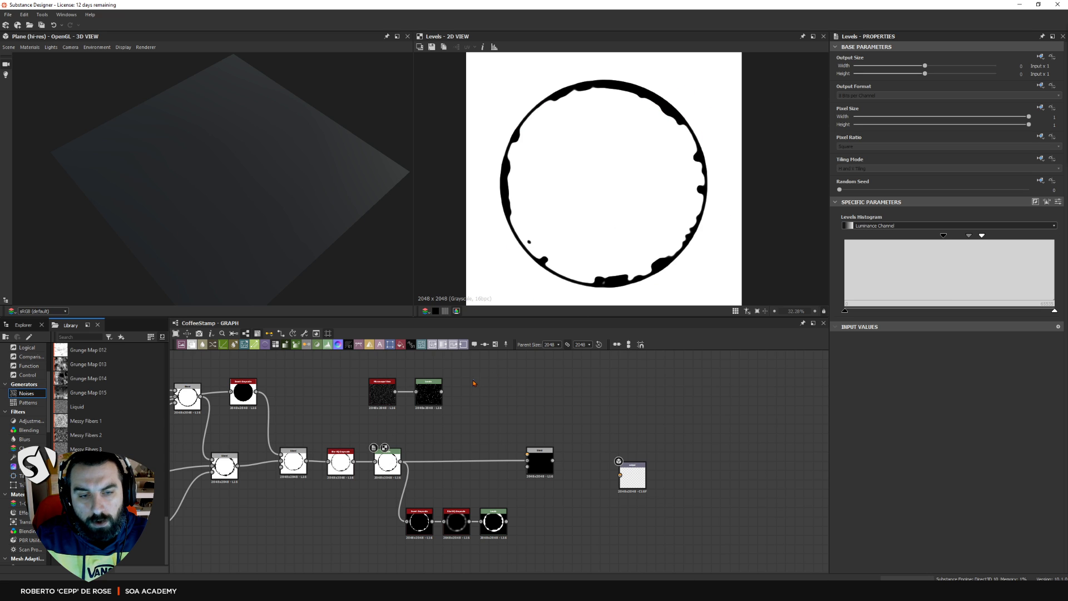
double_click(424, 398)
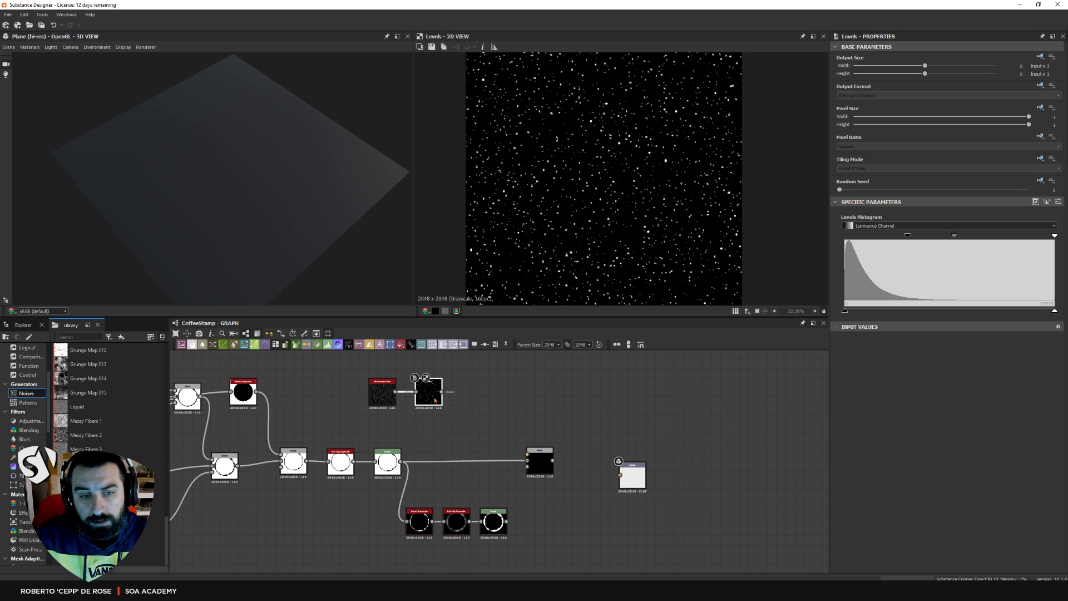
key(space)
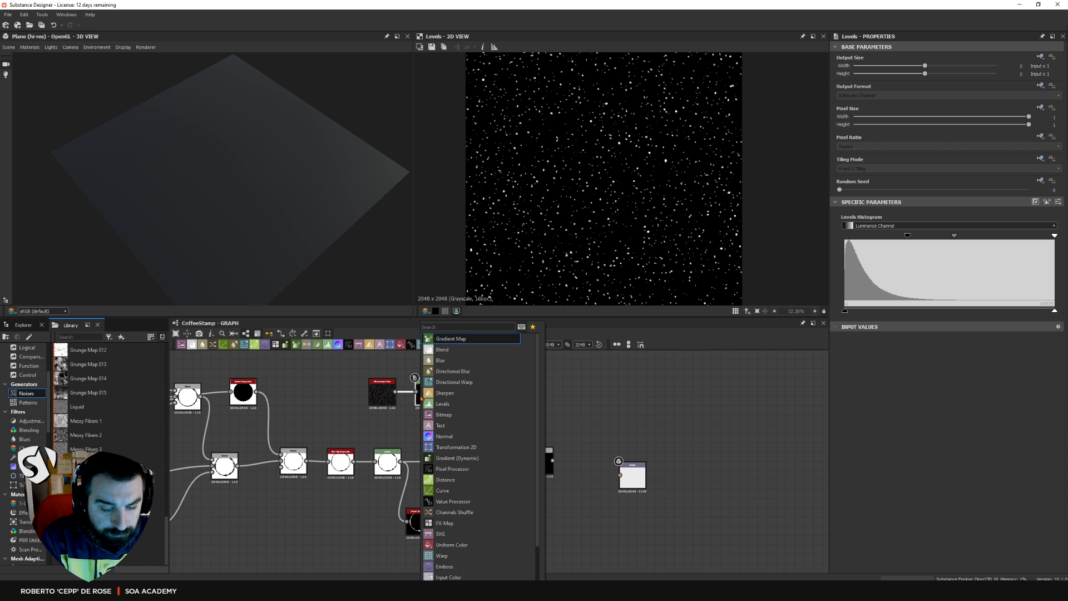
text(invert)
key(Return)
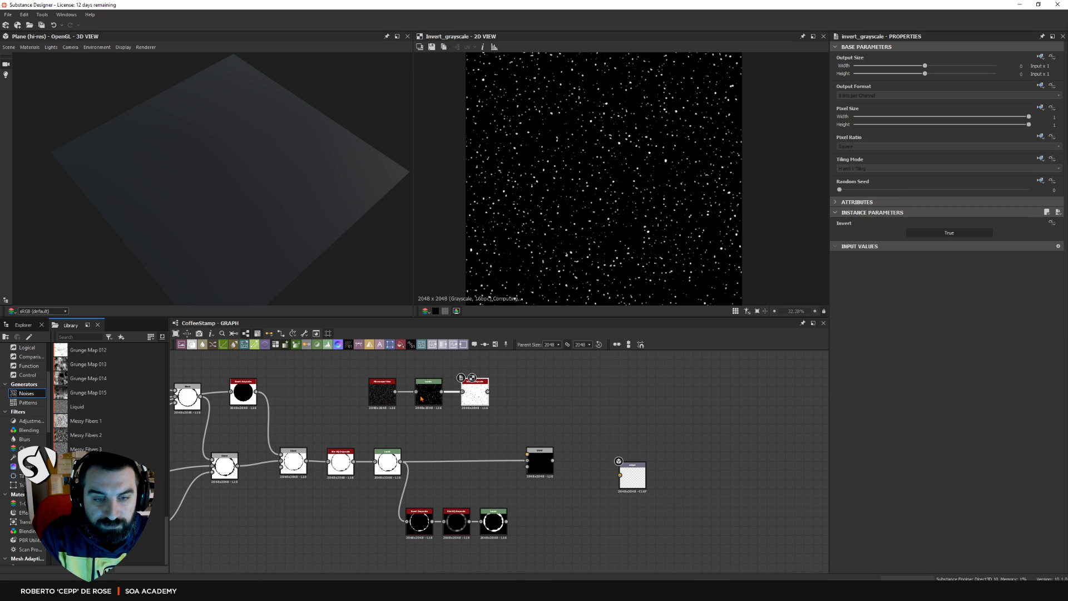
drag(488, 391, 527, 454)
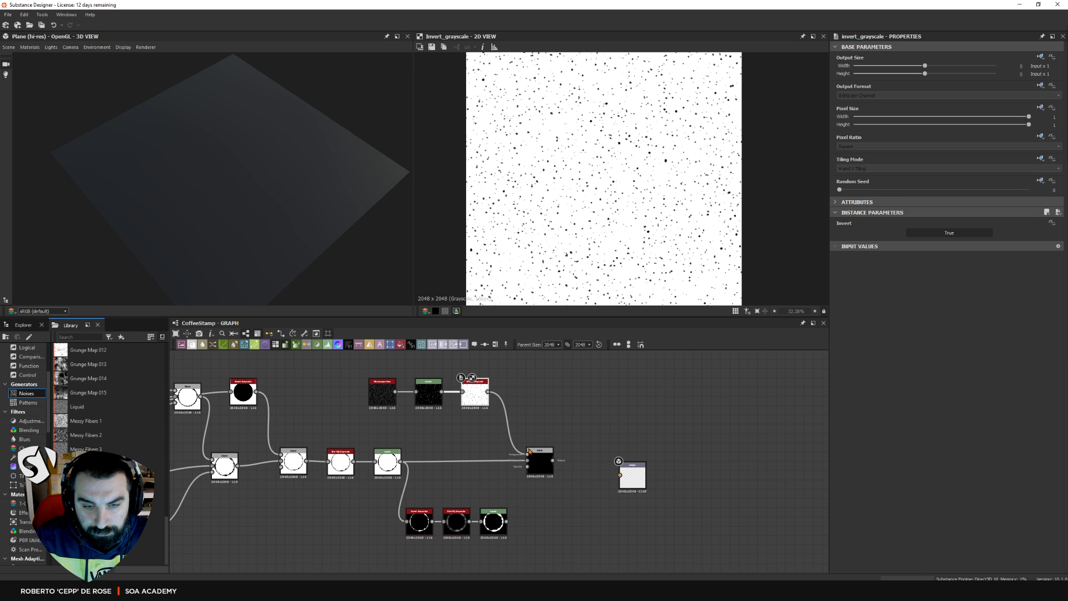
Wire the lower ring Levels into the Blend and set its Blending Mode to Multiply
click(543, 463)
drag(506, 521, 527, 467)
double_click(530, 472)
scroll(517, 220, up, 1)
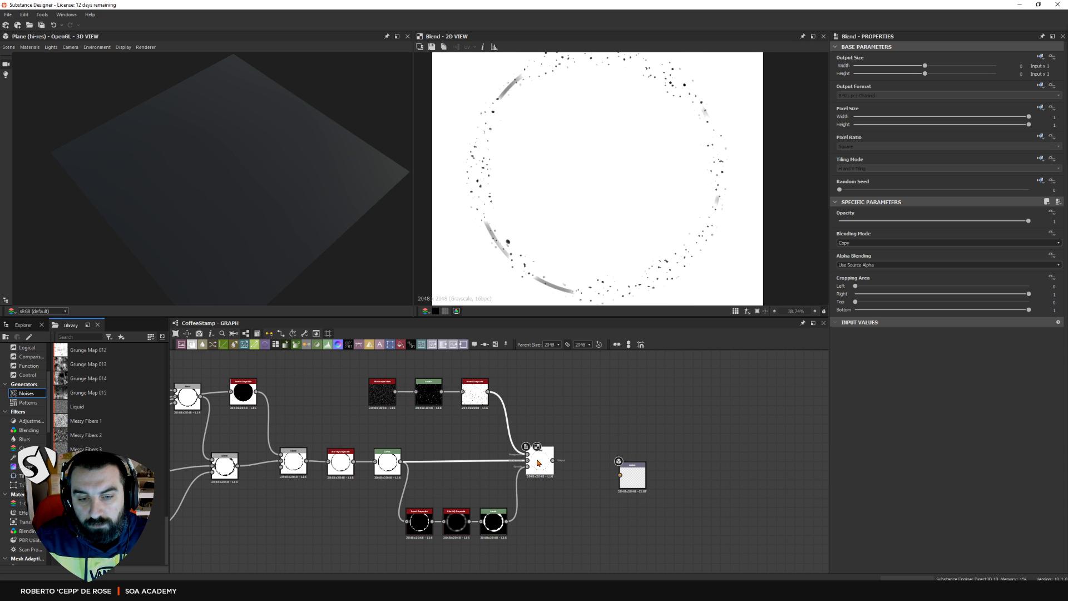
click(866, 243)
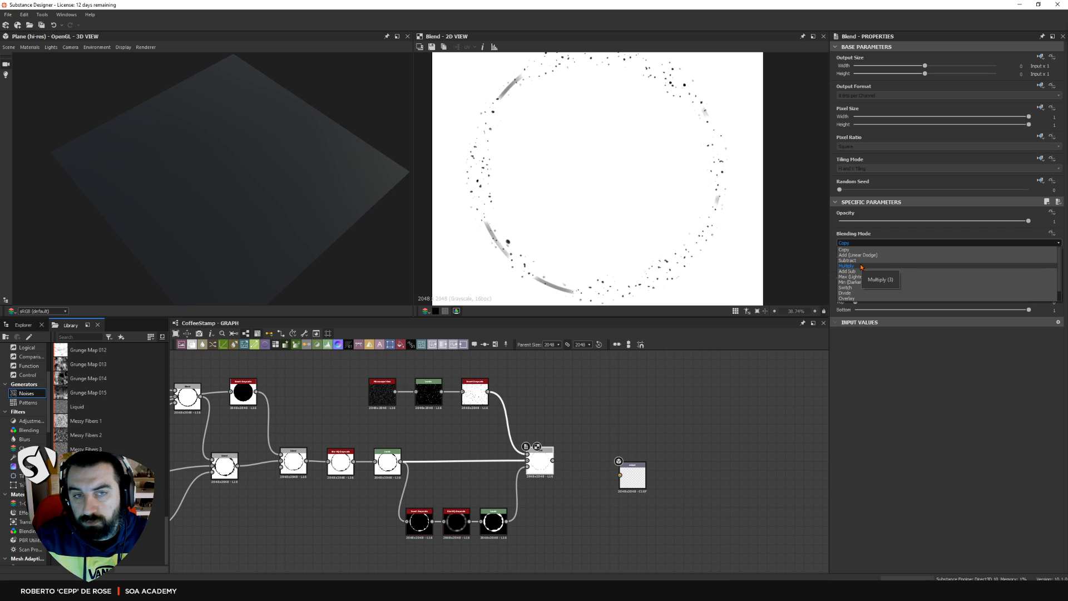
click(861, 266)
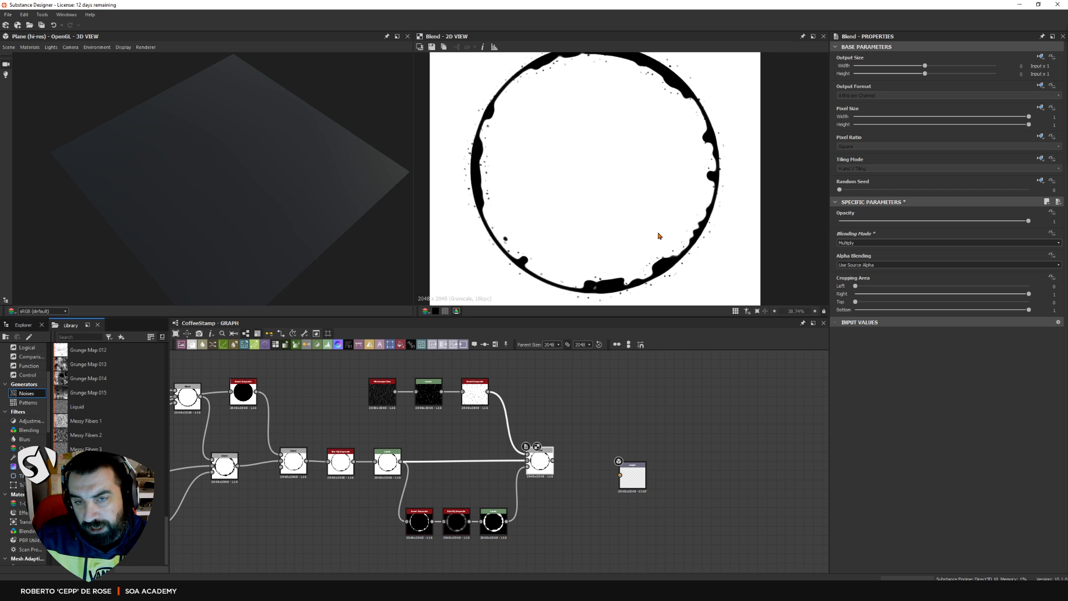
Raise the lower Levels node's white and black points to thicken the ring and cut specks
click(492, 526)
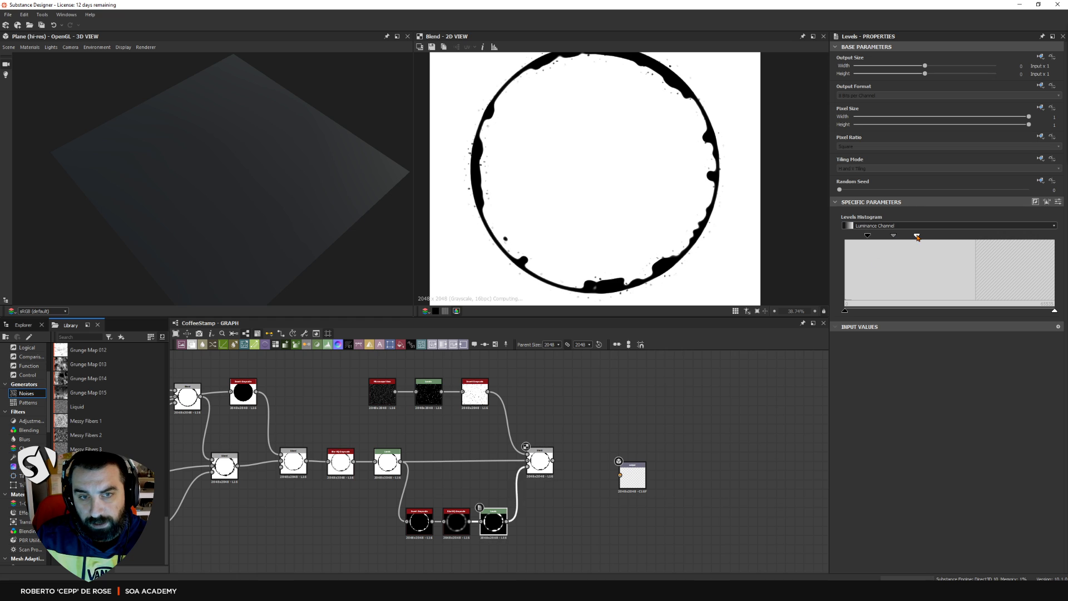
drag(917, 237, 938, 237)
drag(869, 236, 891, 239)
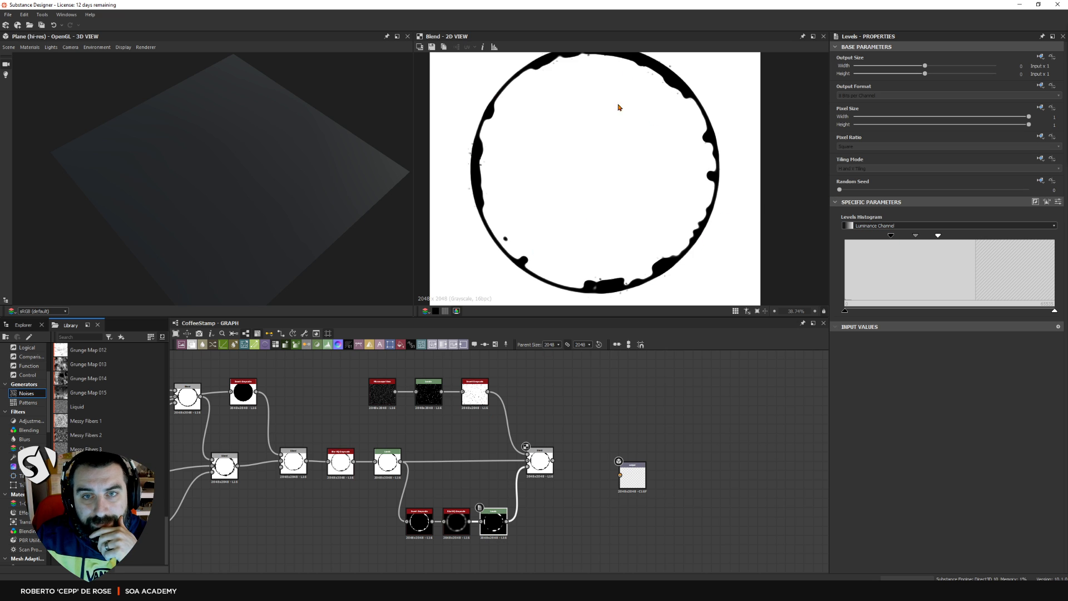
Move the Output node further right and recentre the graph view
middle_drag(632, 475, 614, 485)
drag(614, 484, 698, 472)
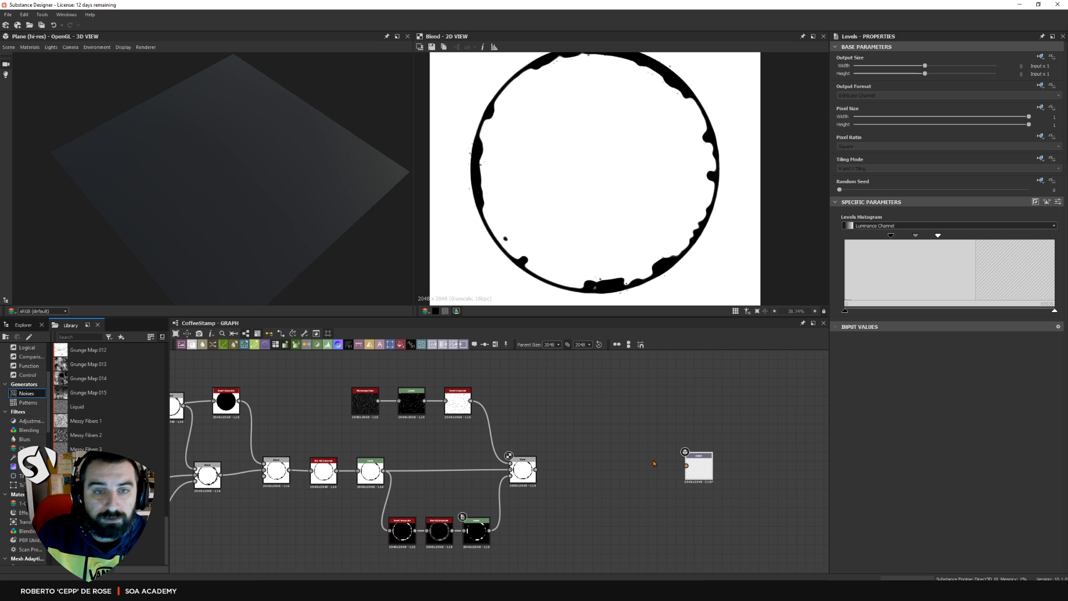
middle_drag(589, 448, 600, 454)
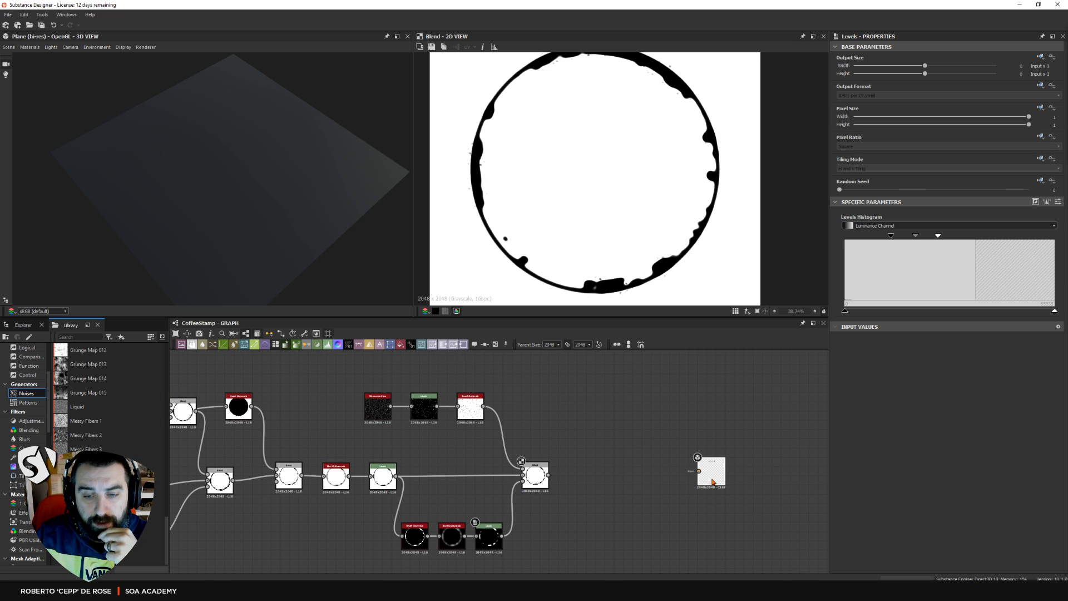
drag(712, 481, 699, 485)
middle_drag(602, 480, 513, 462)
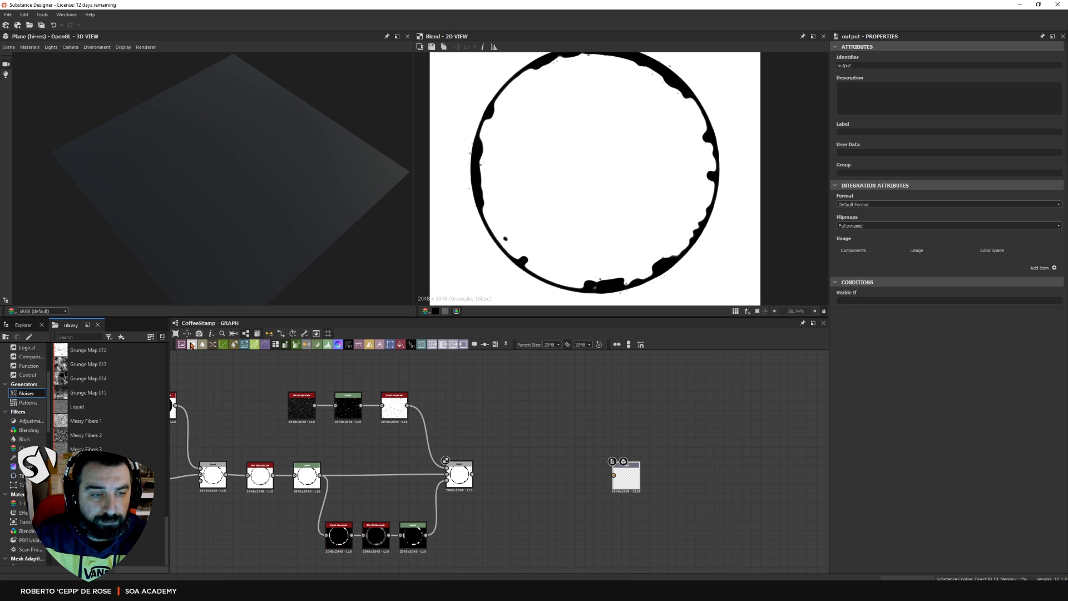
Add a second Blend node after the first Blend
click(461, 476)
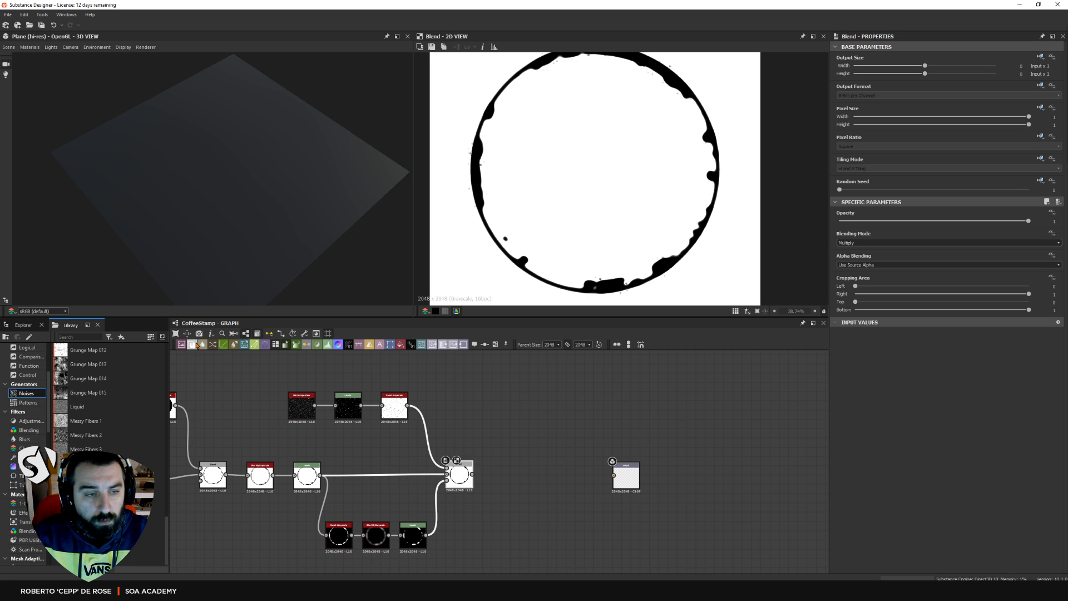
drag(213, 344, 502, 470)
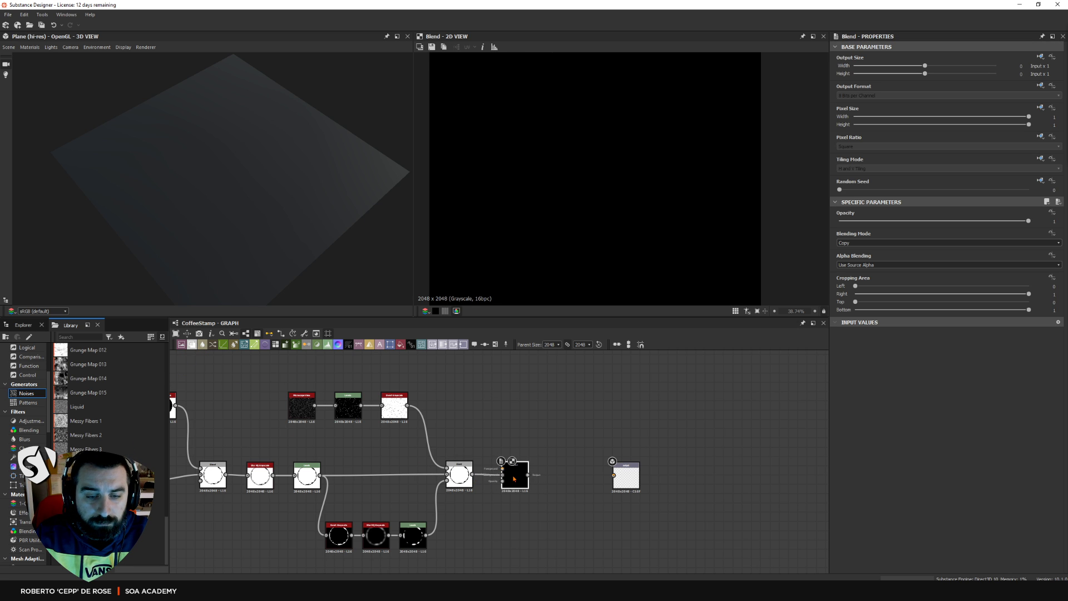
scroll(98, 410, up, 3)
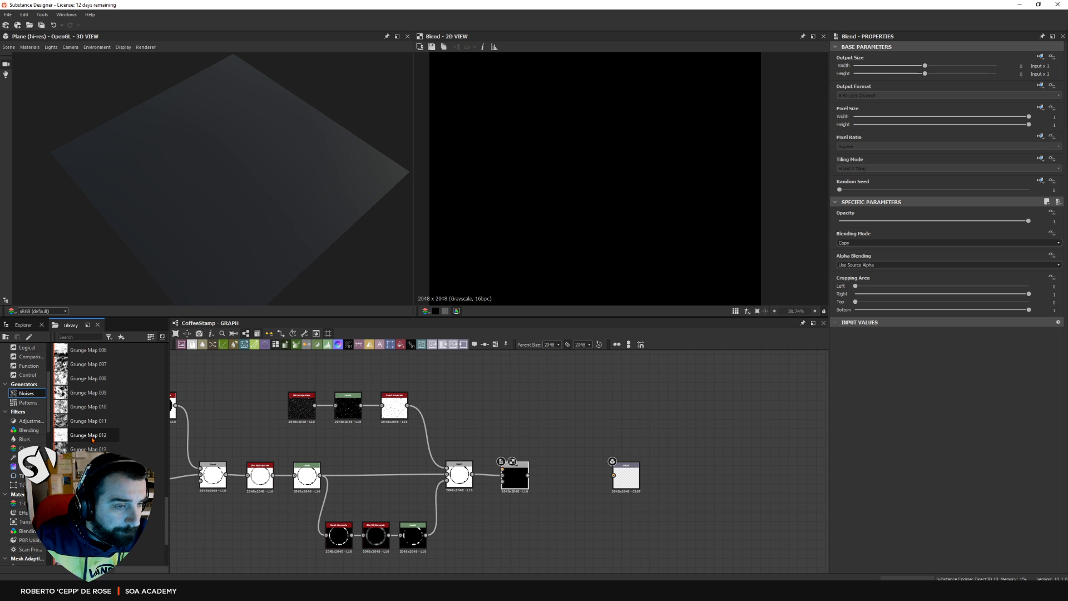
Try Grunge Map 010 and 011, delete them, and connect Grunge Map 007 instead
drag(91, 406, 491, 420)
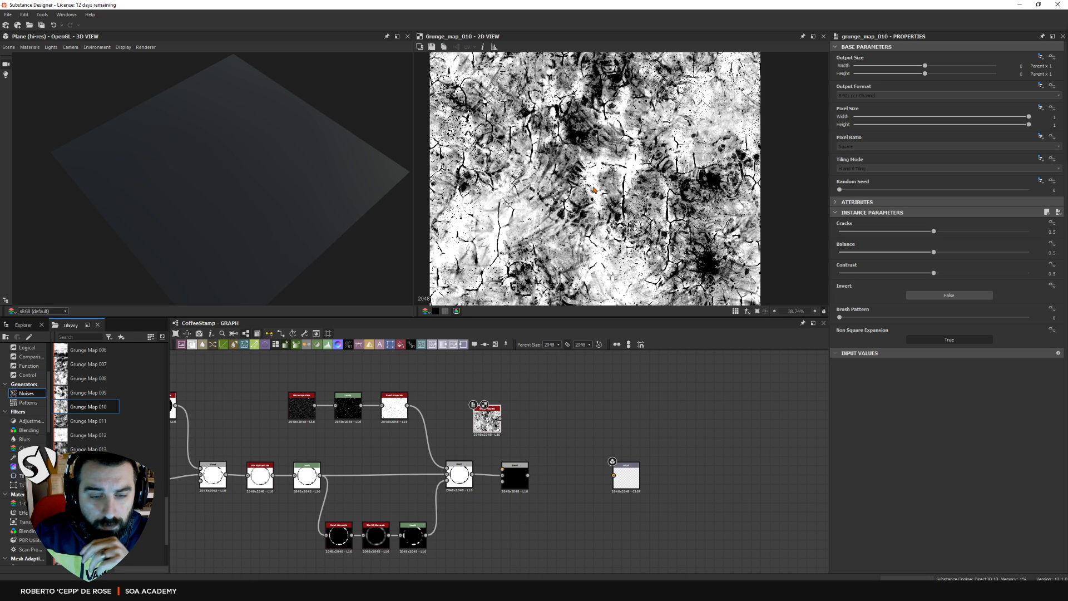
key(Delete)
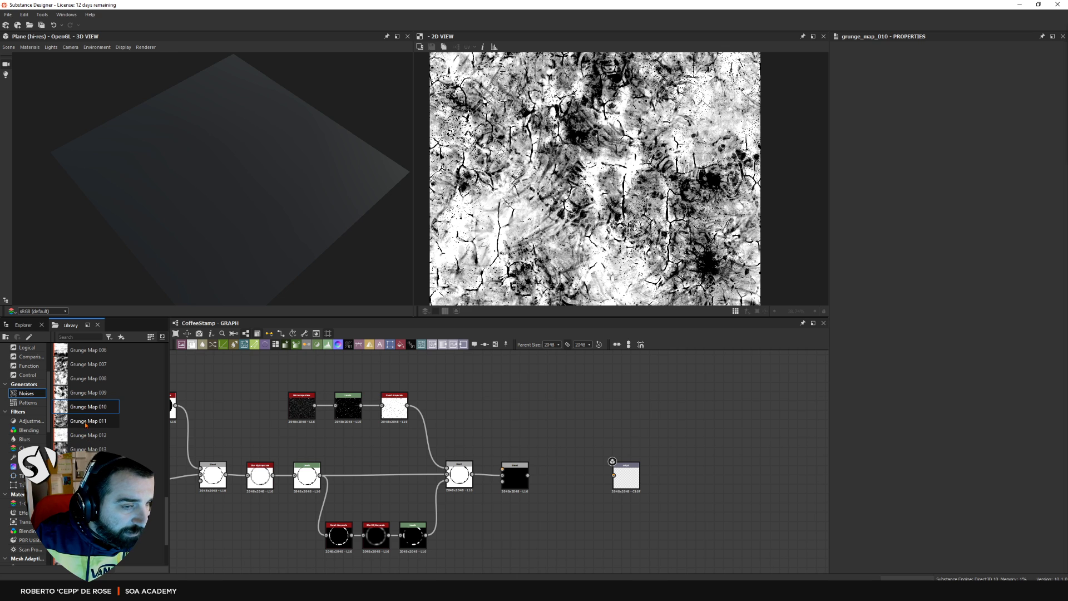
drag(88, 420, 483, 419)
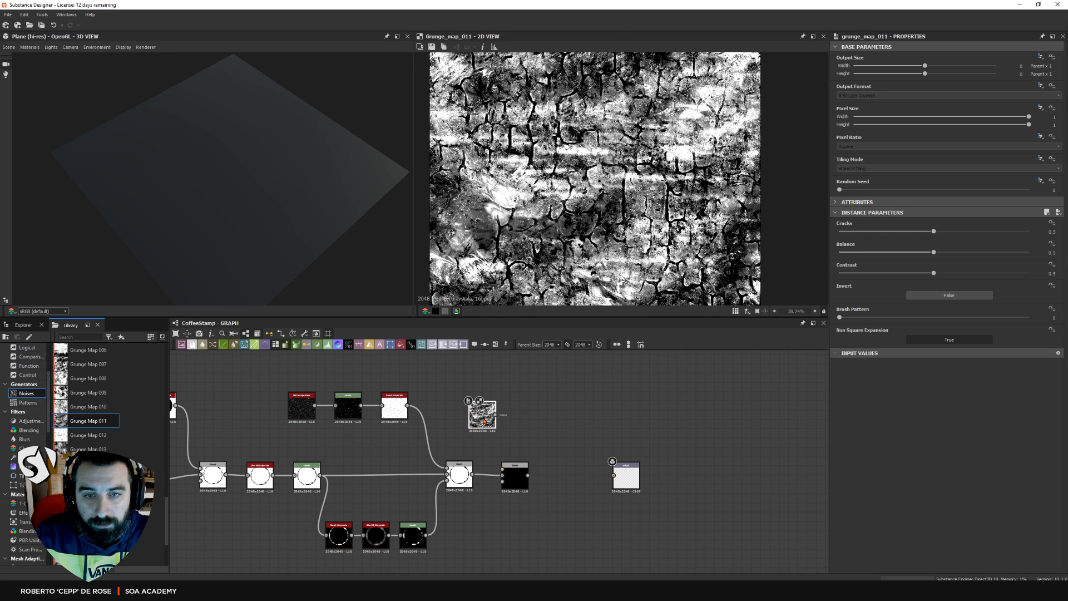
key(Delete)
drag(88, 364, 525, 476)
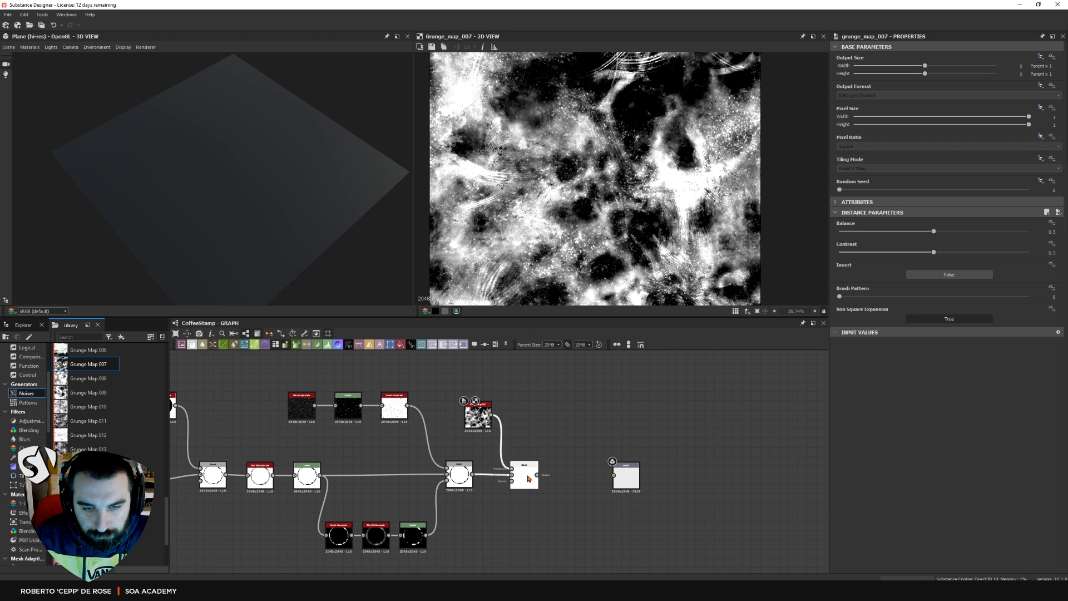
Set the second Blend's blending mode to Screen
drag(477, 416, 468, 416)
click(525, 476)
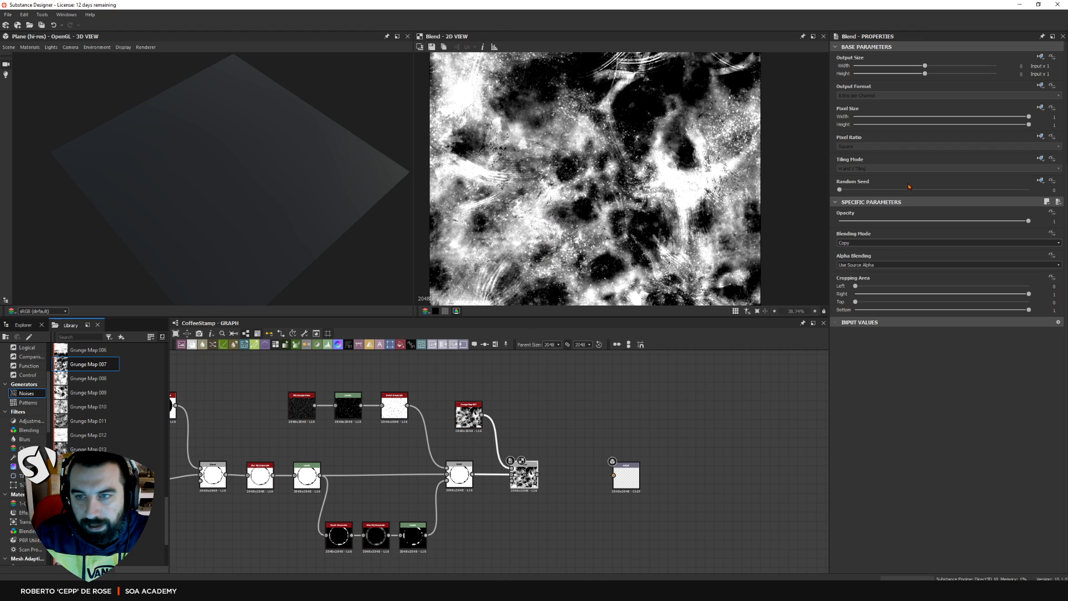
click(845, 243)
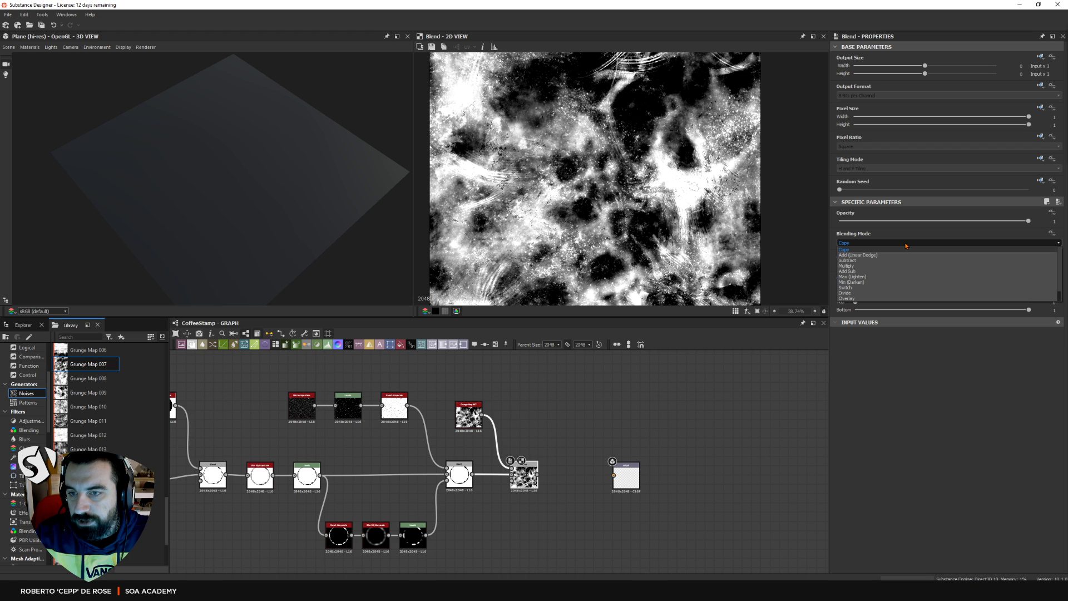
scroll(858, 294, down, 2)
click(857, 295)
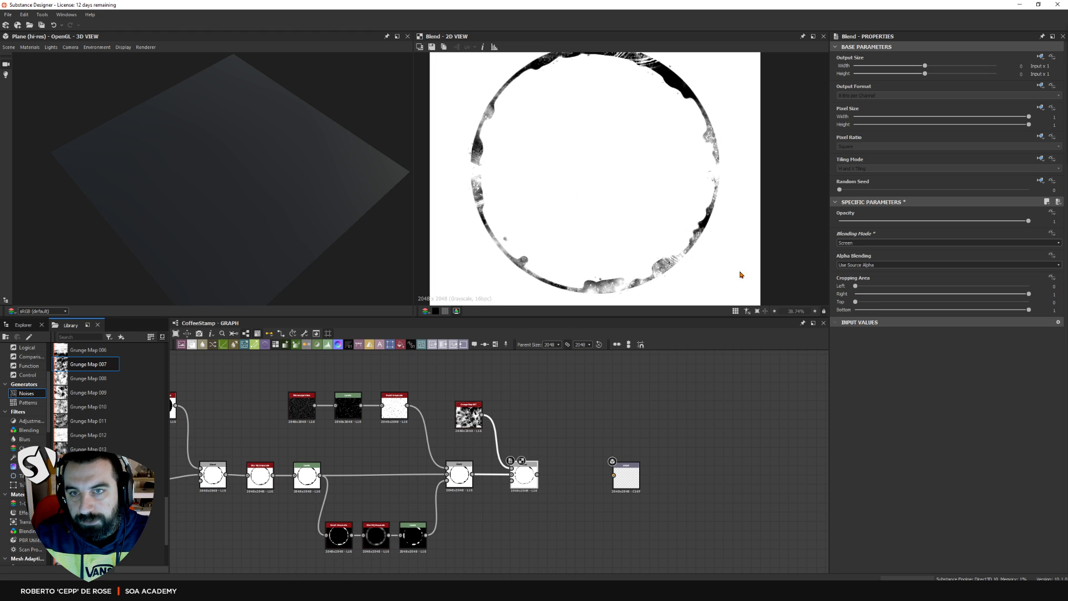
Lower the second Blend's opacity and nudge Grunge Map 007 slightly up-left
drag(1027, 220, 896, 221)
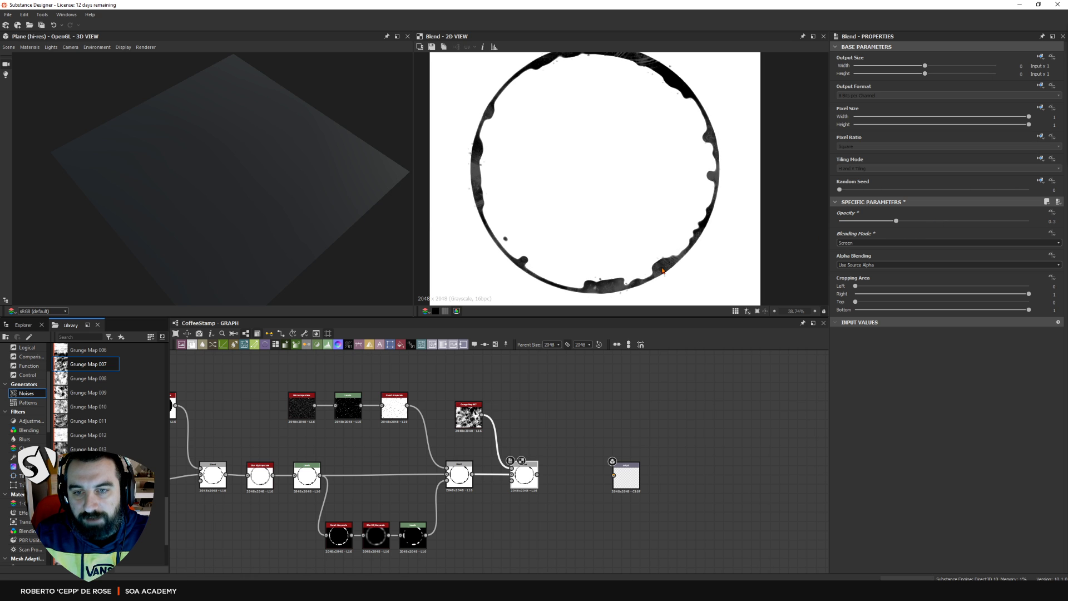
scroll(640, 233, up, 5)
scroll(640, 233, down, 6)
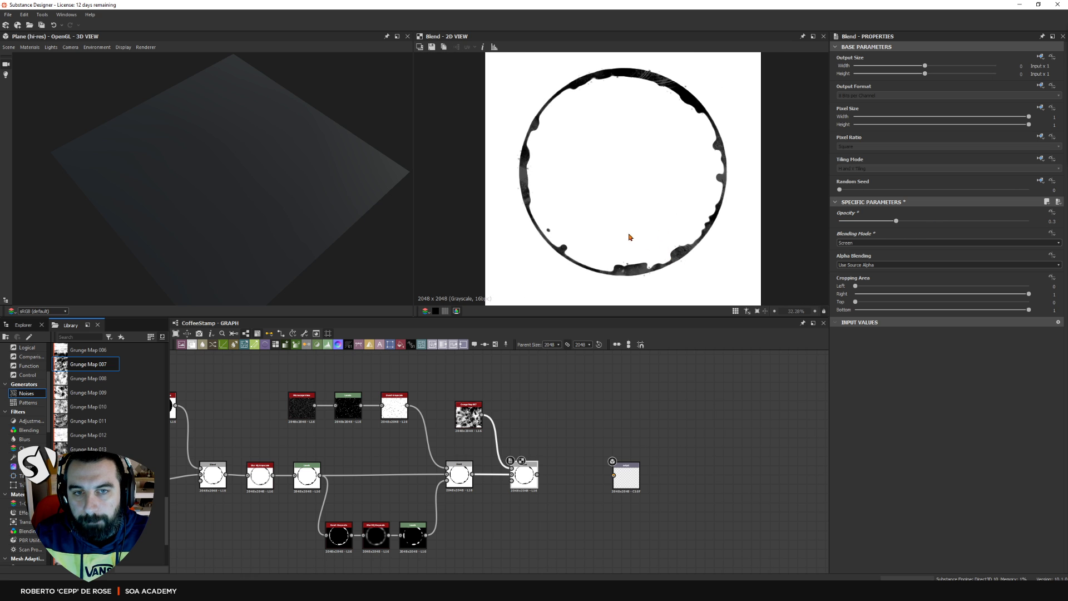
scroll(661, 271, up, 2)
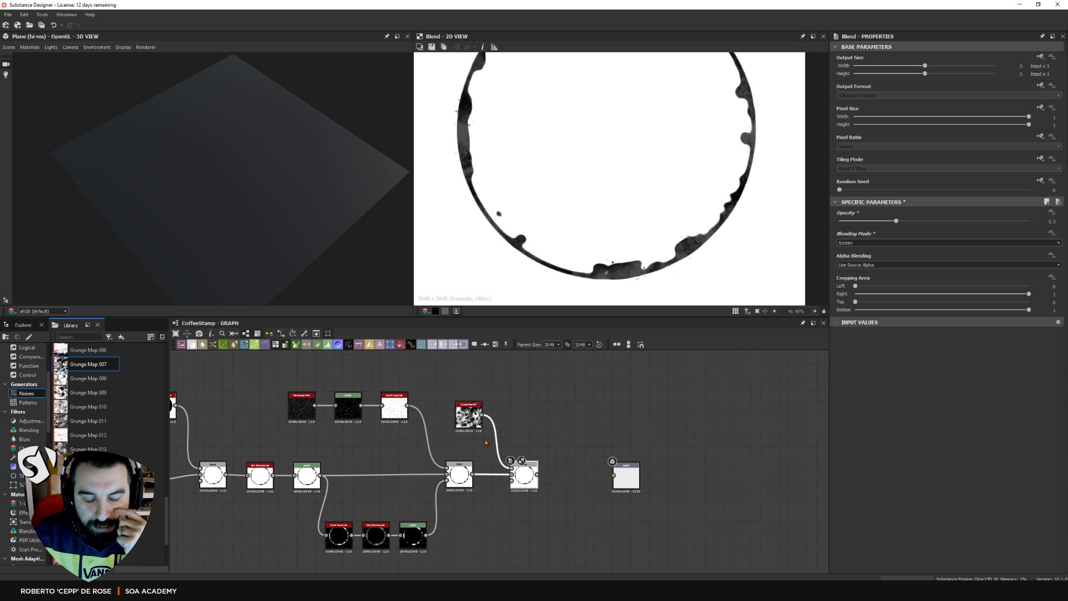
drag(473, 421, 464, 417)
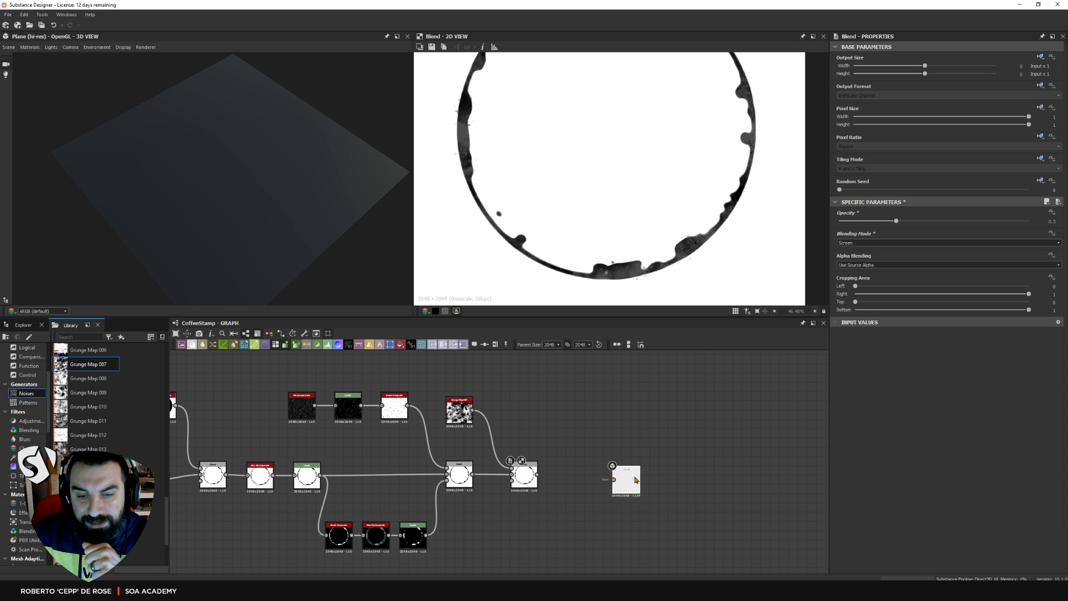
Make room and add a Non Uniform Dir. Warp Grayscale node via the 'non' search
drag(636, 479, 677, 475)
middle_drag(602, 459, 577, 456)
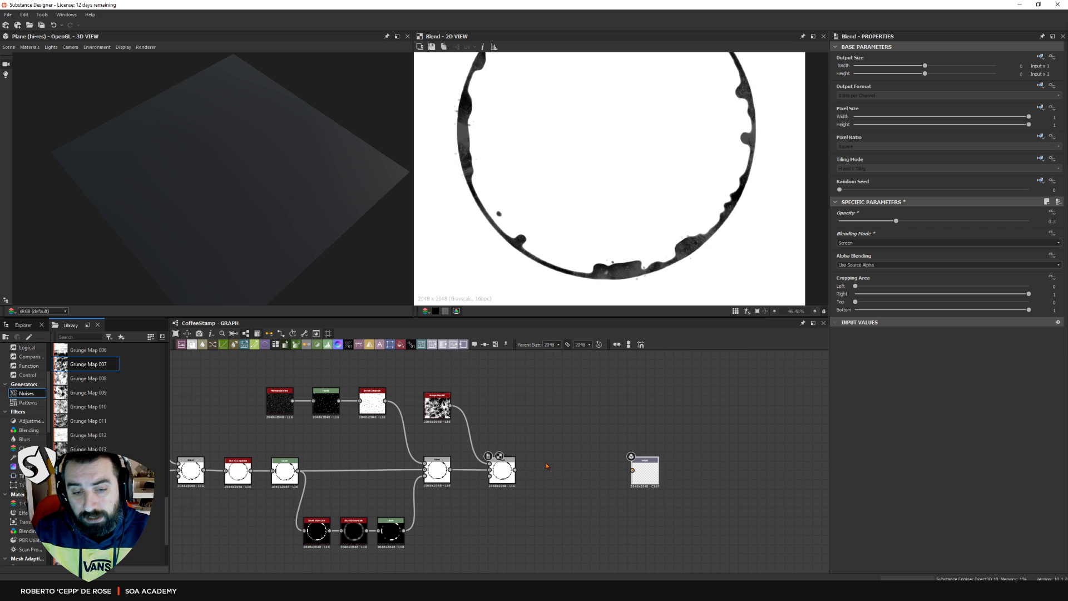
key(space)
text(non)
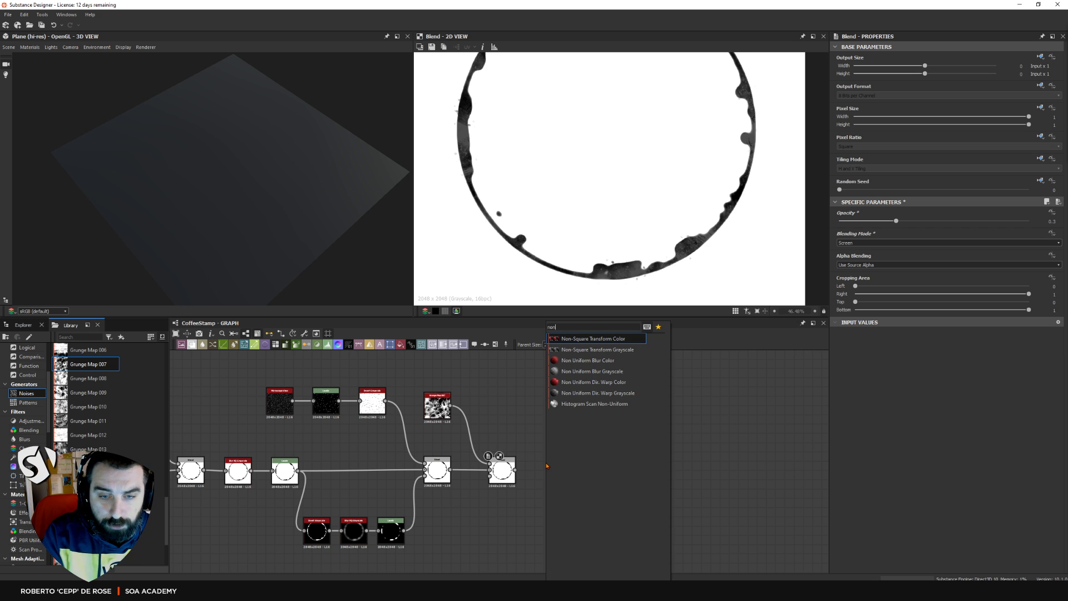
click(614, 392)
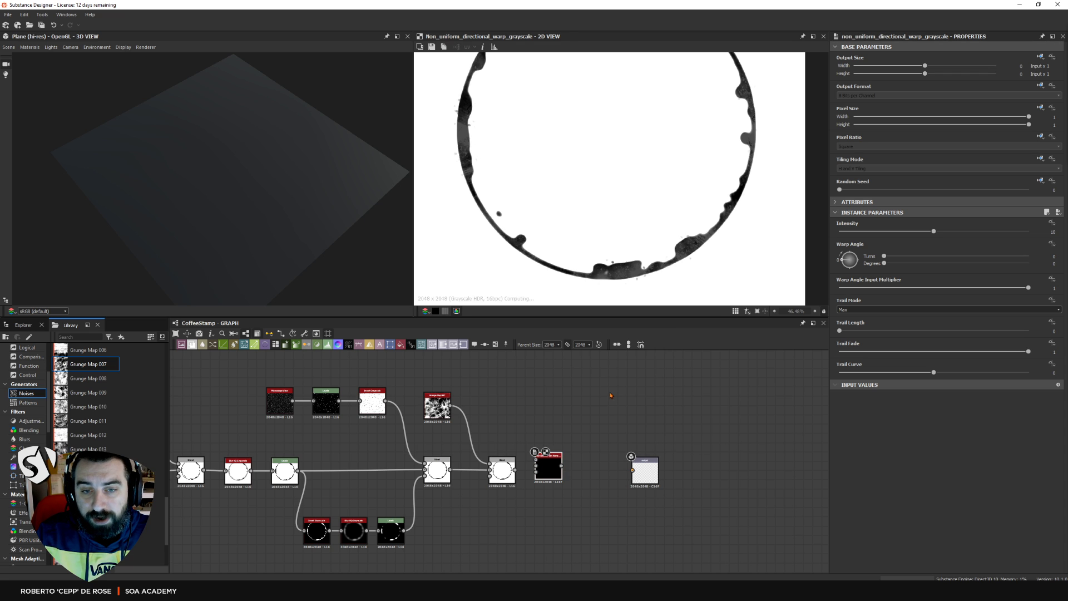
Wire the second Blend and a new Moisture Noise node into the warp node
drag(519, 471, 568, 476)
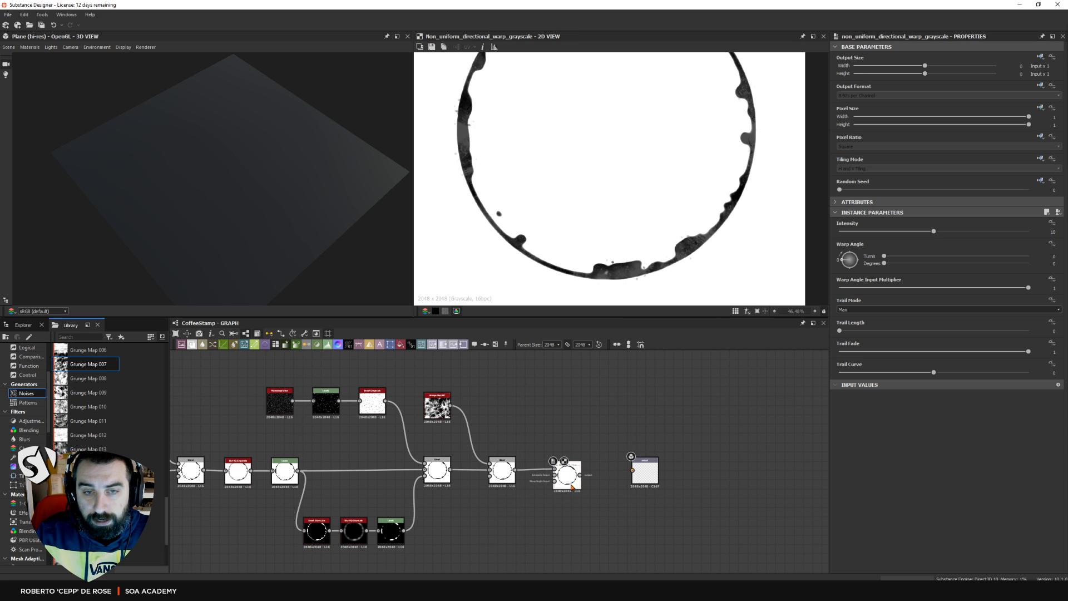
middle_drag(569, 477, 560, 452)
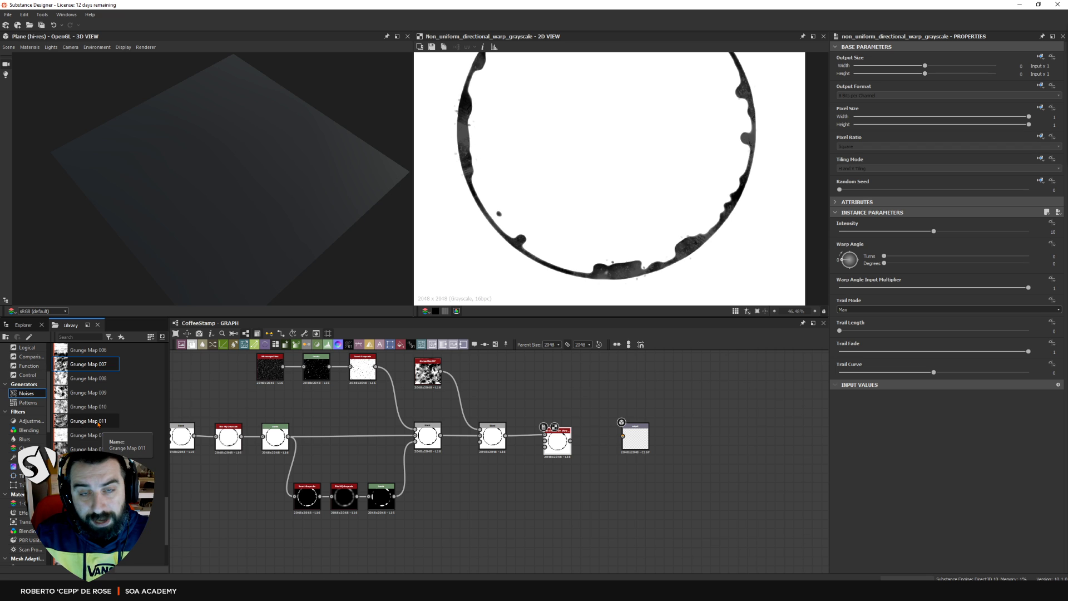
scroll(91, 426, down, 2)
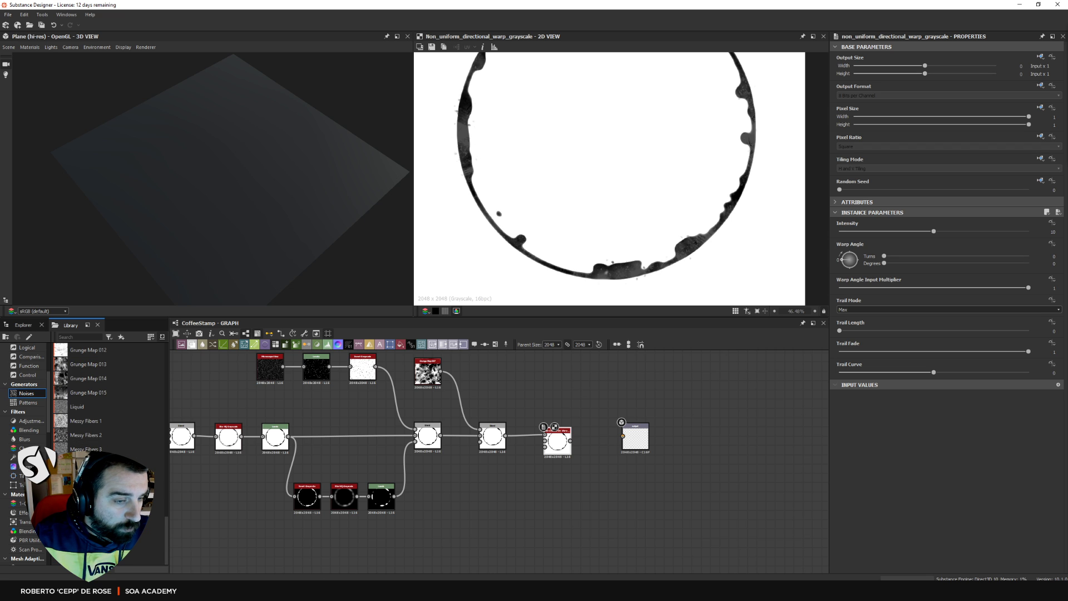
drag(78, 463, 544, 442)
scroll(506, 486, up, 3)
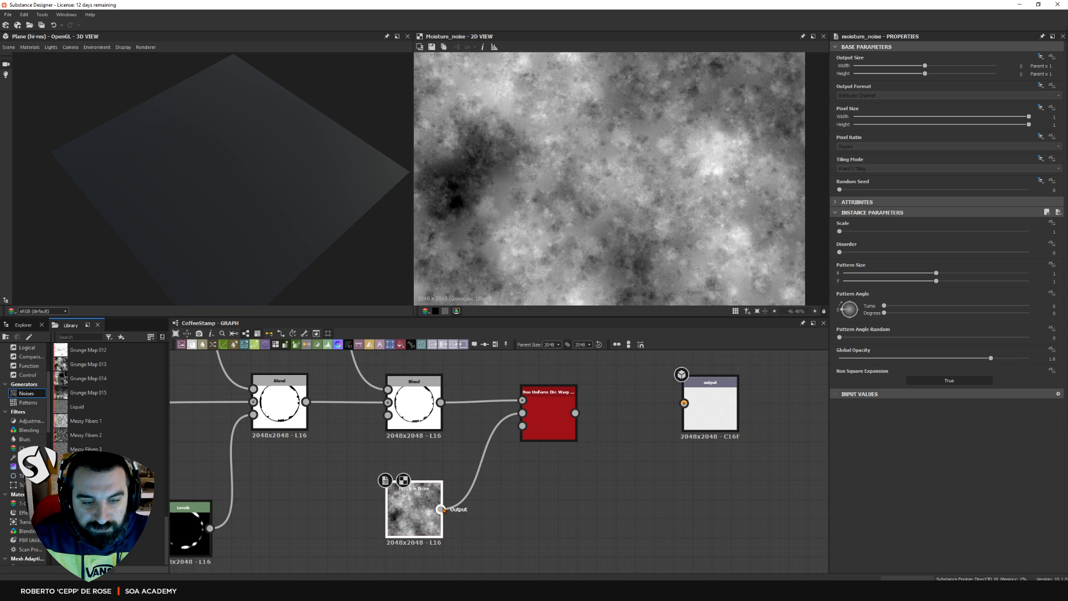
drag(441, 509, 532, 429)
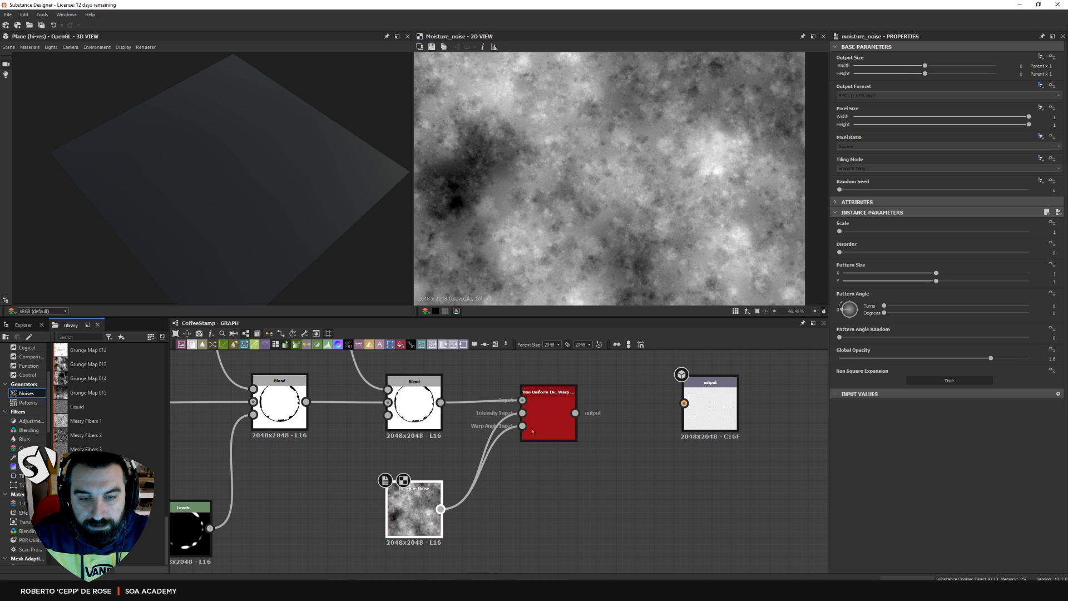
double_click(532, 430)
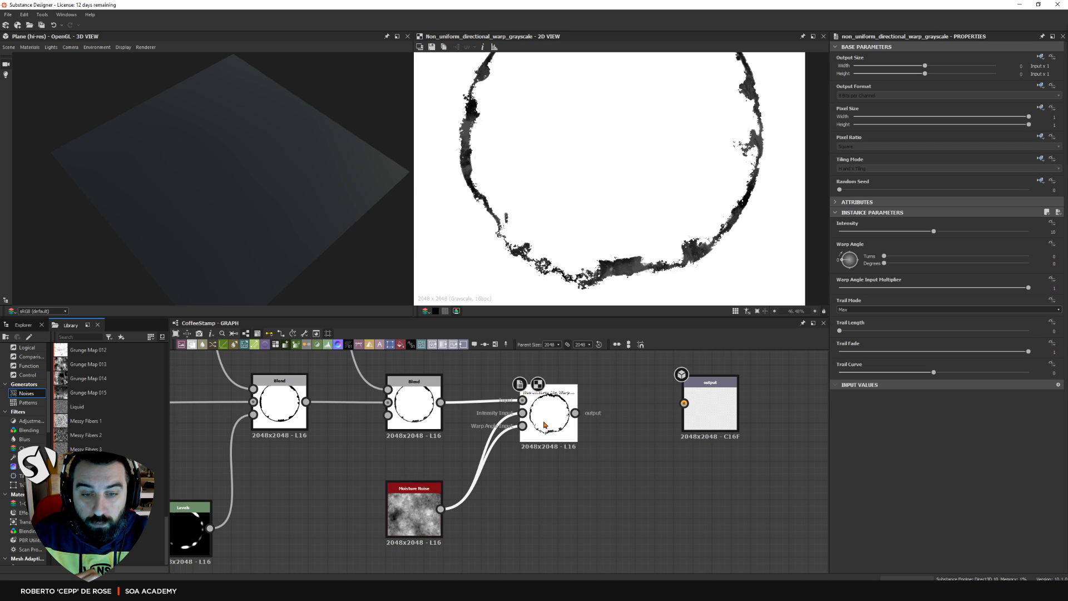
Lower the warp node's Intensity for a cleaner ring
middle_drag(533, 431, 502, 461)
scroll(587, 165, up, 2)
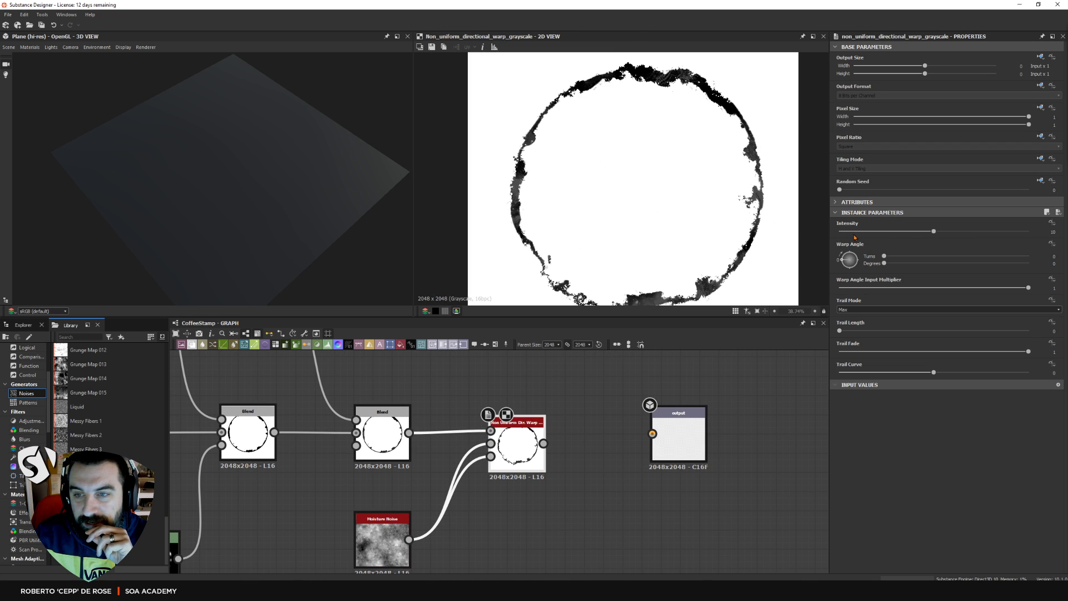
middle_drag(689, 217, 677, 208)
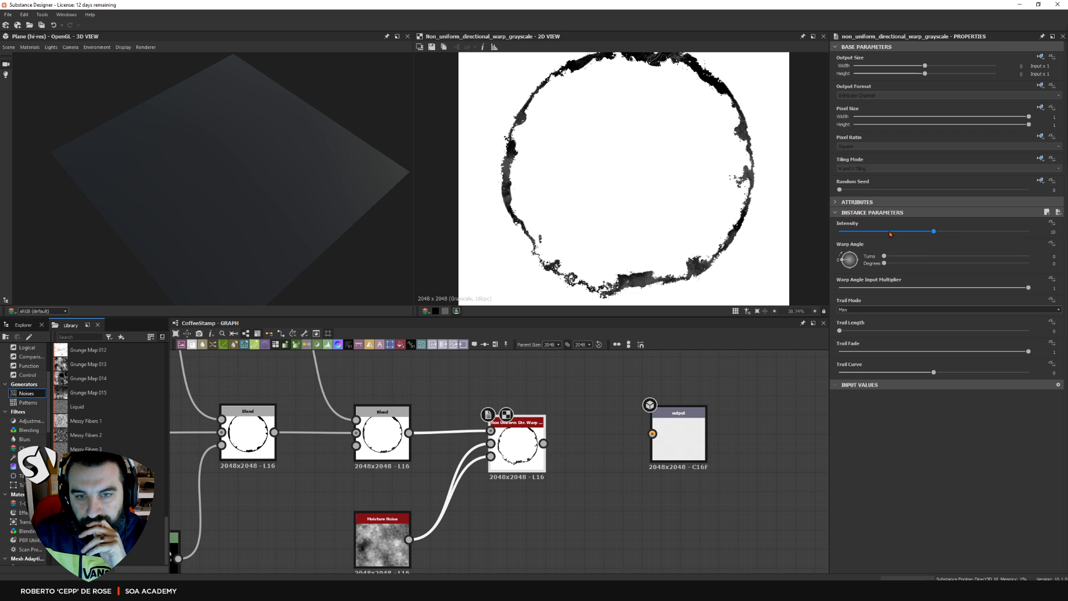
drag(889, 234, 853, 235)
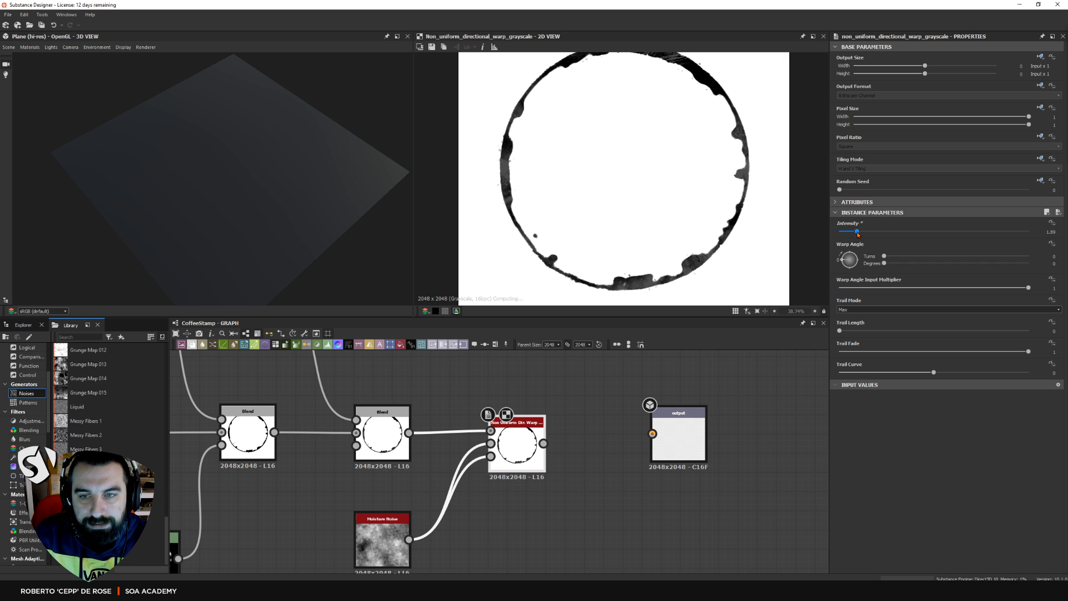
scroll(734, 252, up, 5)
middle_drag(617, 228, 675, 261)
drag(852, 231, 855, 232)
Set the warp's Trail Length to 1 after testing shorter values and fine-tuning Intensity
scroll(635, 216, down, 4)
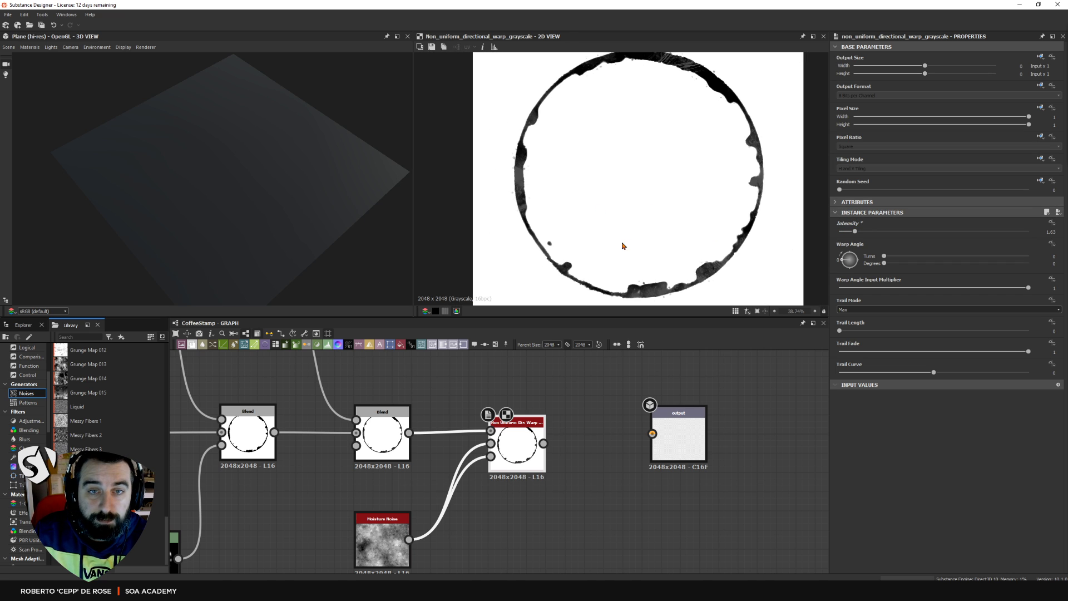
scroll(656, 216, down, 2)
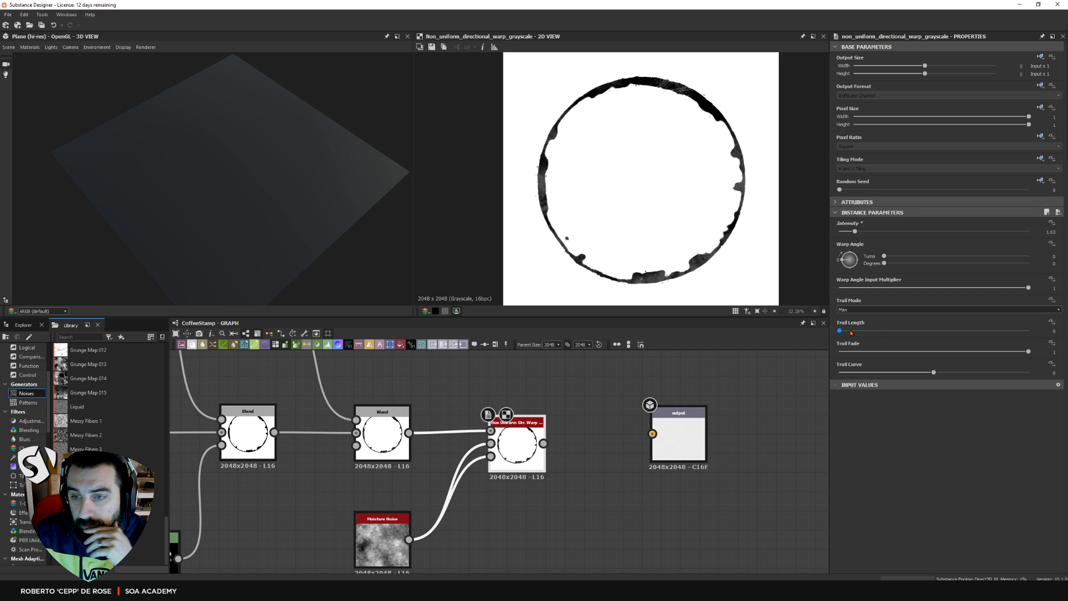
drag(850, 332, 1028, 331)
scroll(649, 281, up, 4)
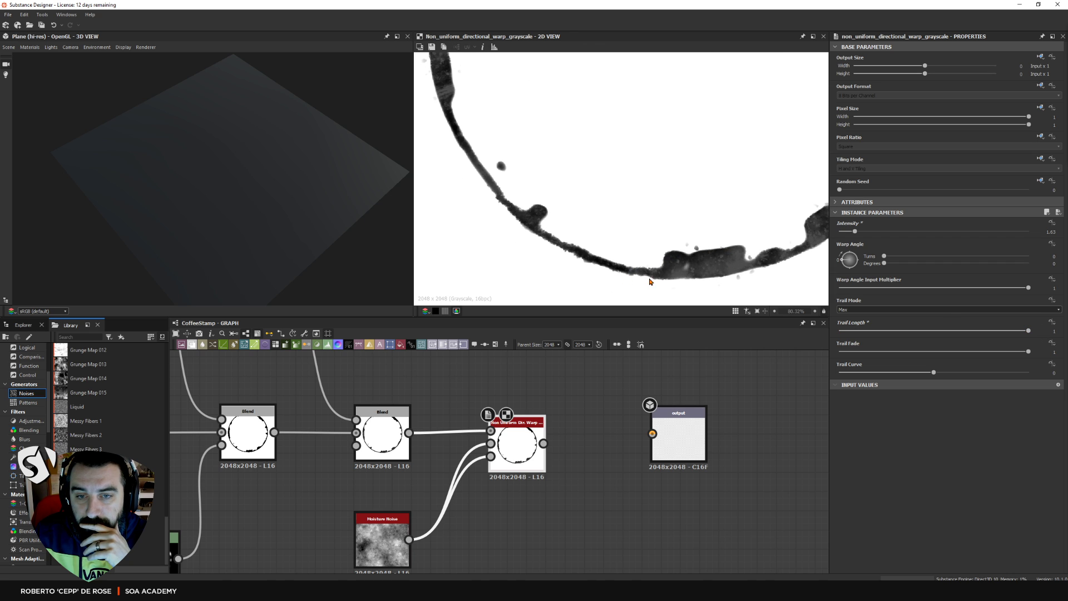
scroll(651, 278, up, 2)
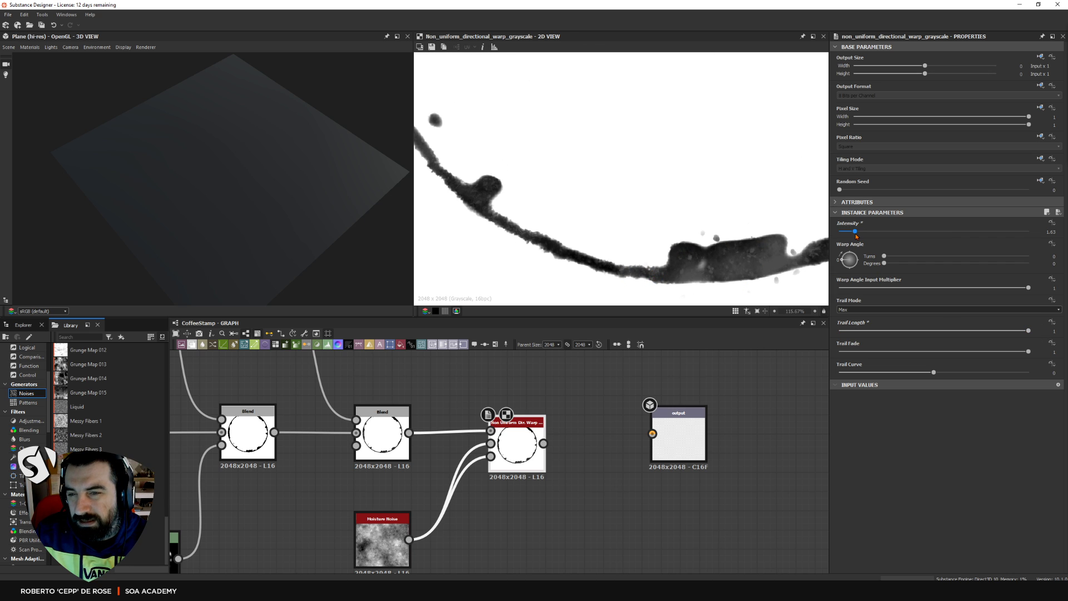
drag(856, 234, 858, 236)
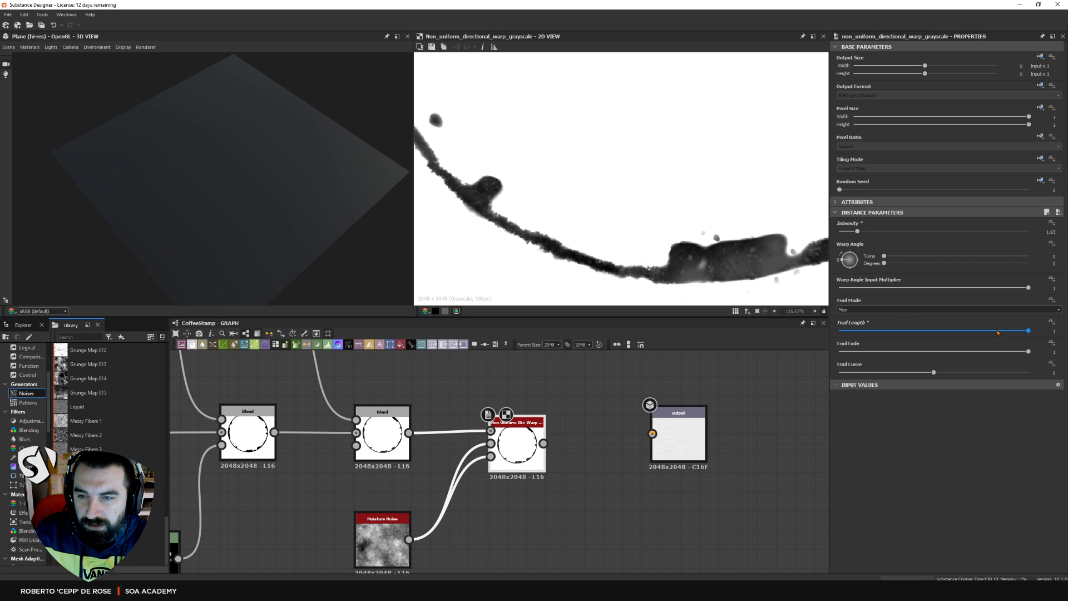
mouse_move(1027, 331)
mouse_down()
mouse_move(881, 332)
mouse_move(1030, 333)
mouse_up()
scroll(473, 228, up, 3)
middle_drag(469, 229, 521, 245)
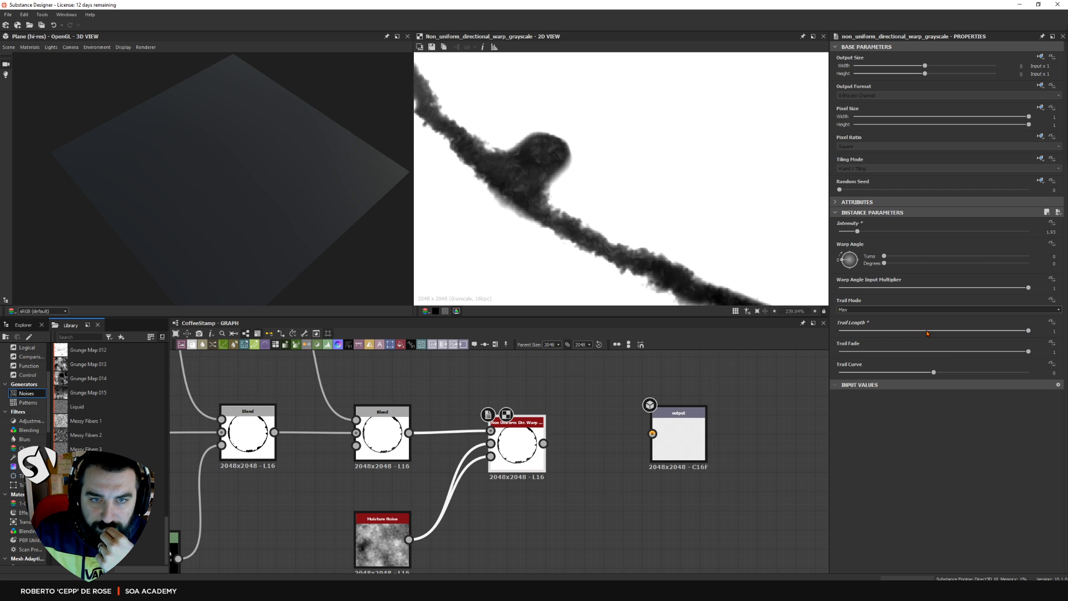
drag(926, 333, 1028, 332)
scroll(634, 227, down, 6)
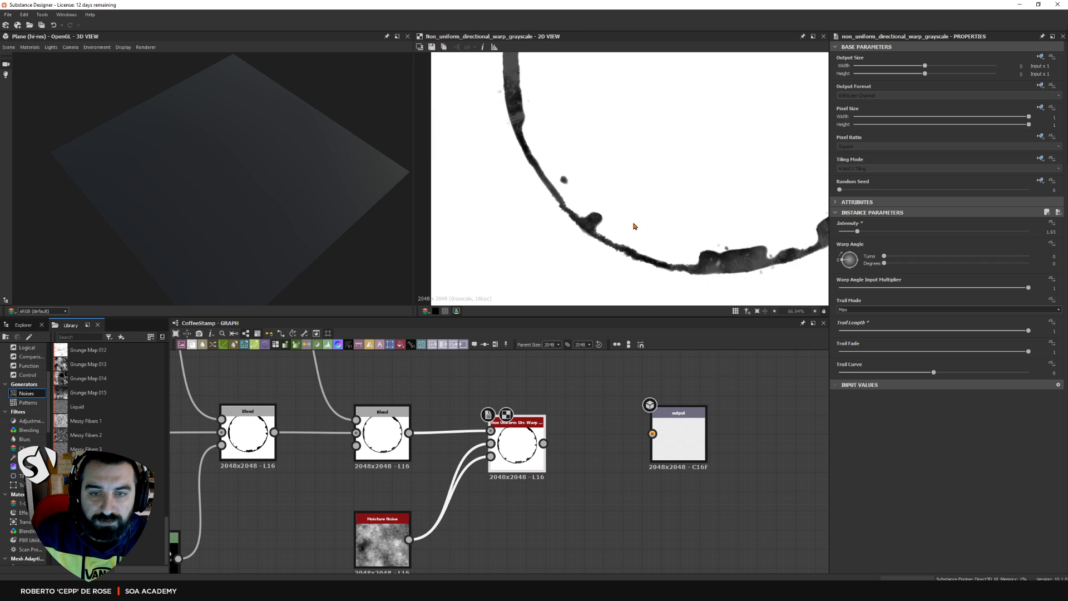
scroll(634, 226, down, 1)
scroll(578, 250, down, 1)
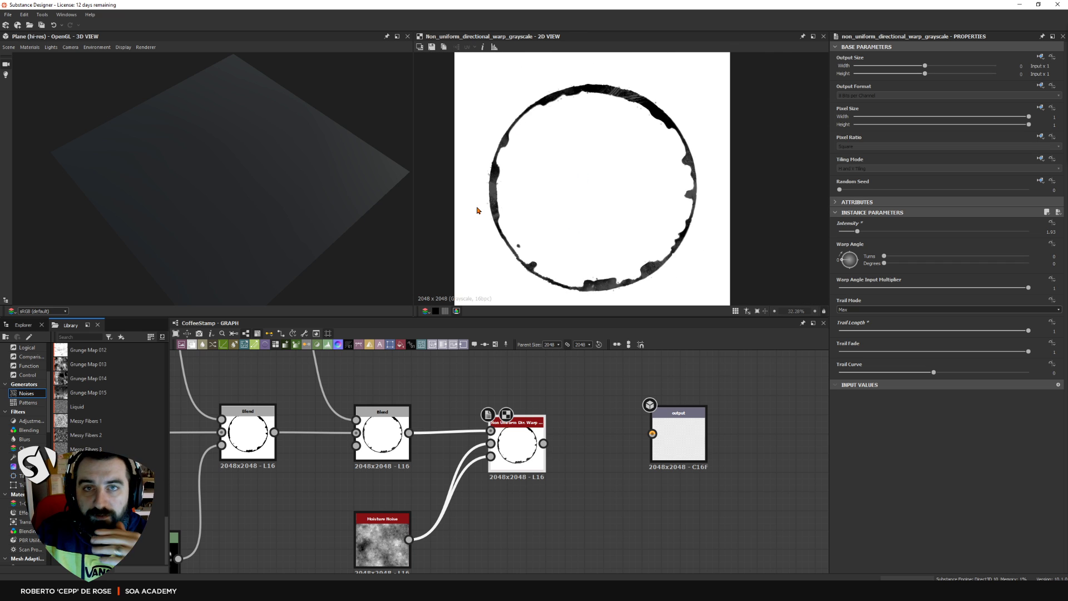
scroll(417, 400, down, 3)
Insert an Invert Grayscale after the warp node and connect it to the Output node
drag(577, 424, 614, 425)
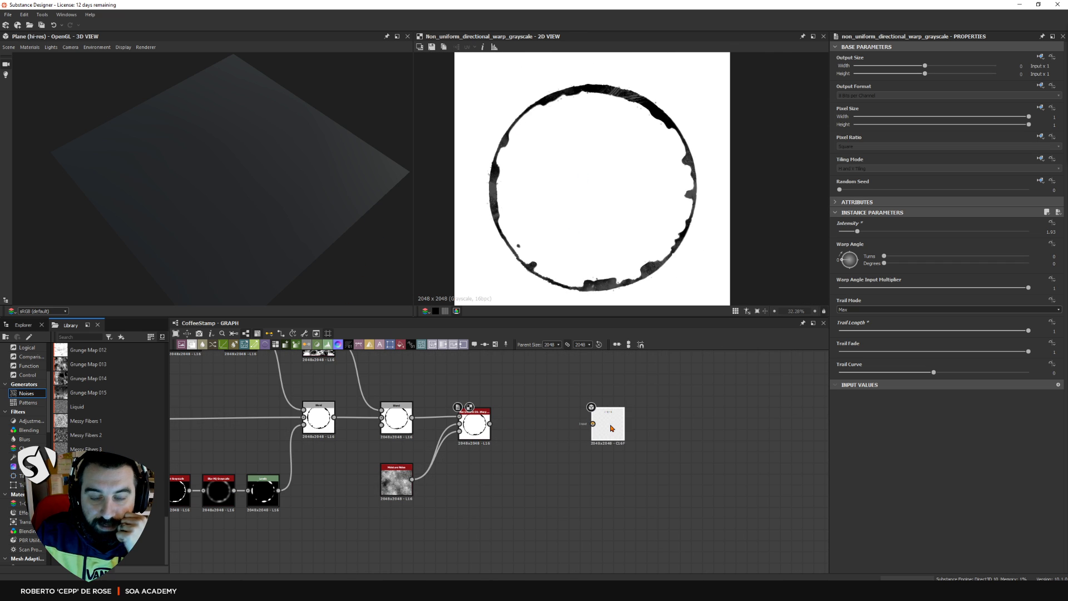
middle_drag(581, 418, 616, 440)
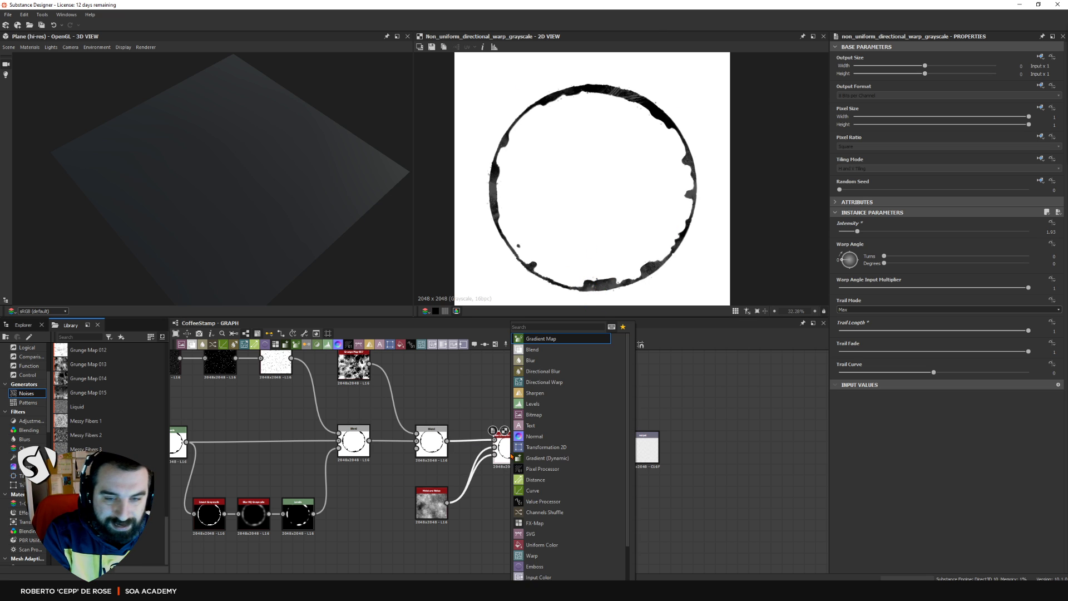
text(inve)
key(Return)
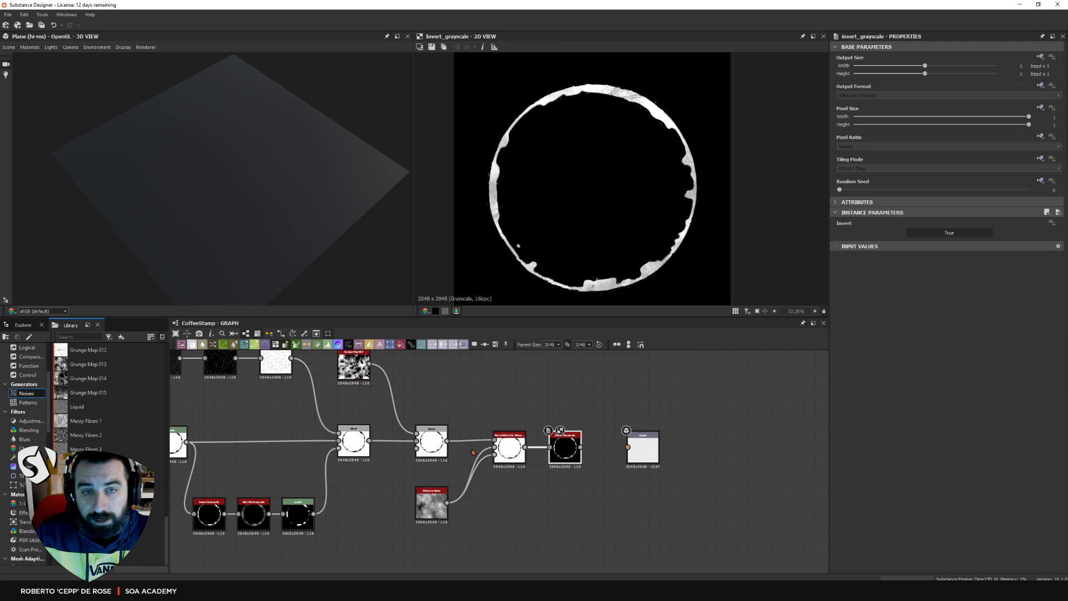
drag(581, 447, 615, 448)
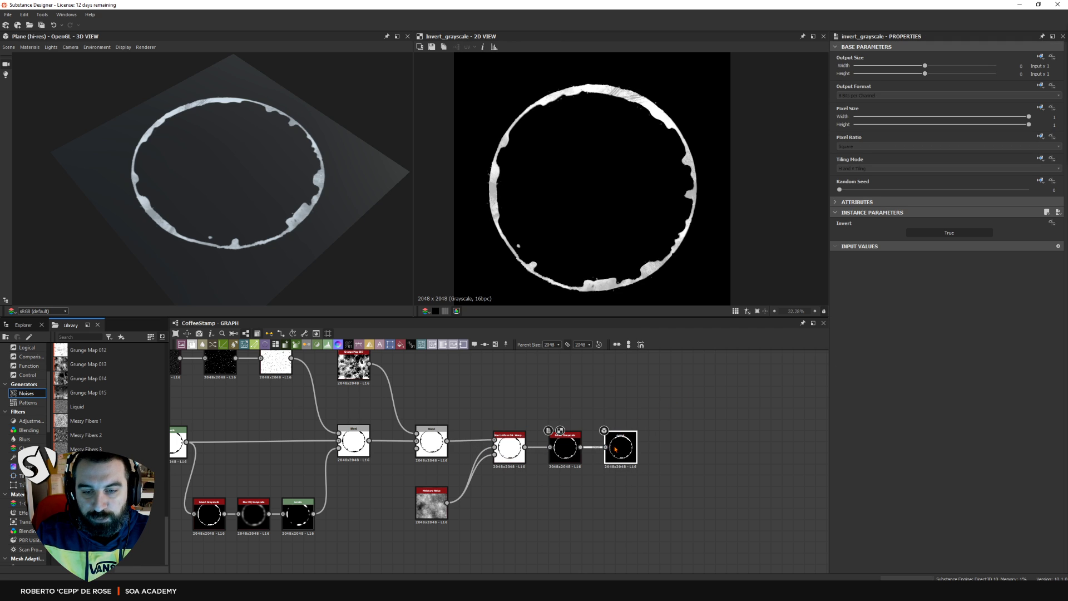
drag(195, 191, 247, 281)
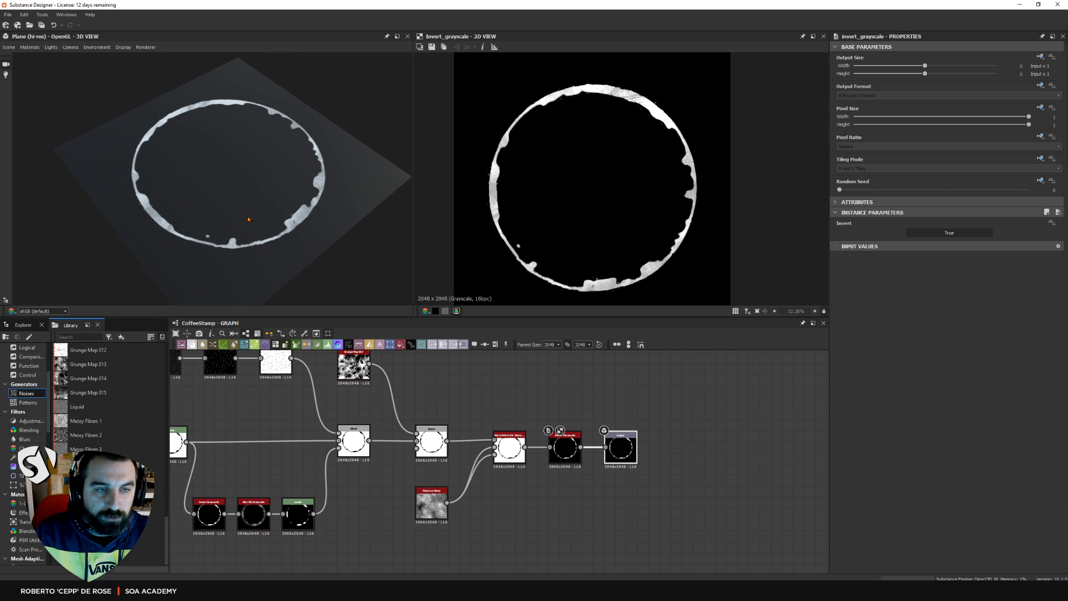
click(549, 371)
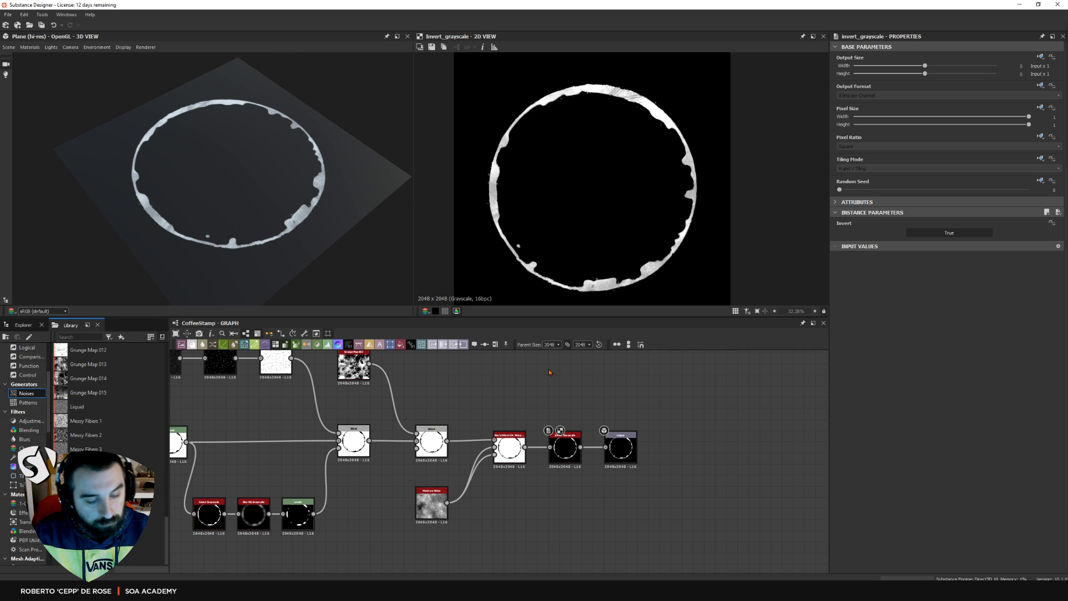
Save the package as CoffeeStamp.sbs
key(ctrl+s)
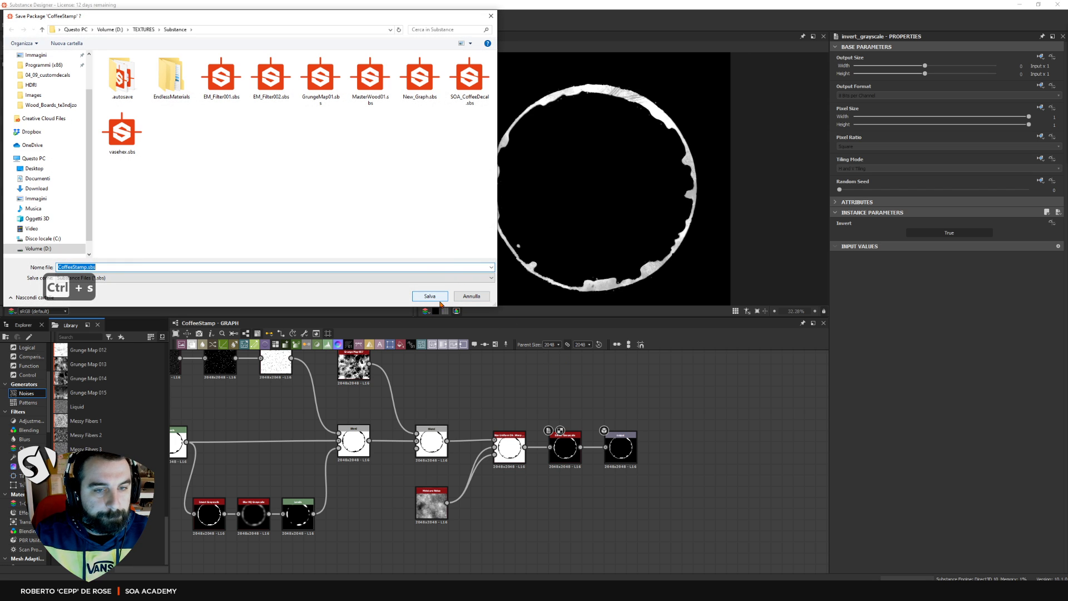
click(436, 299)
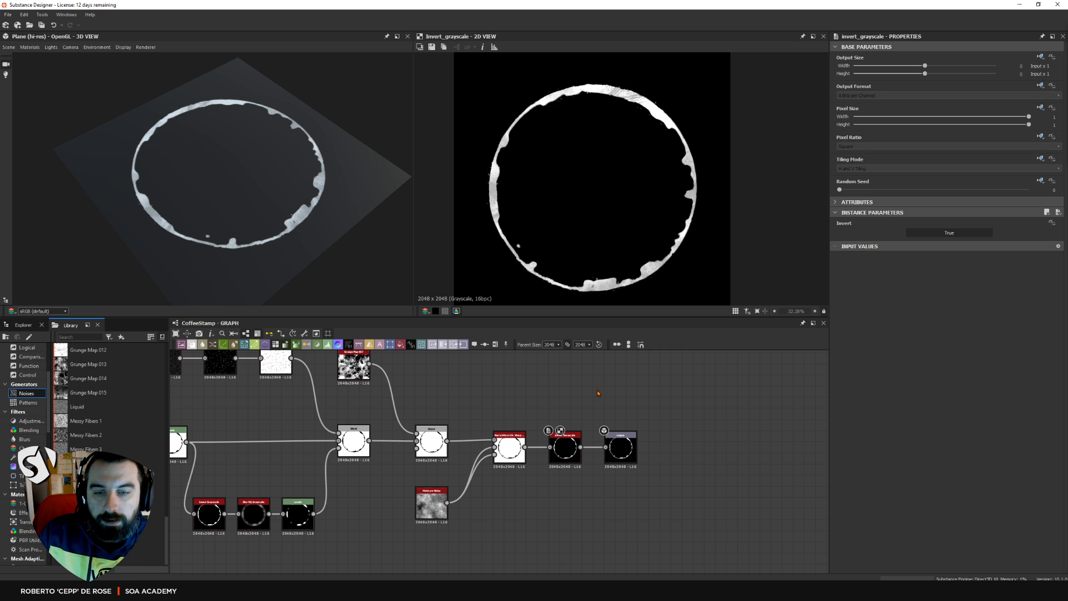
middle_drag(598, 393, 610, 425)
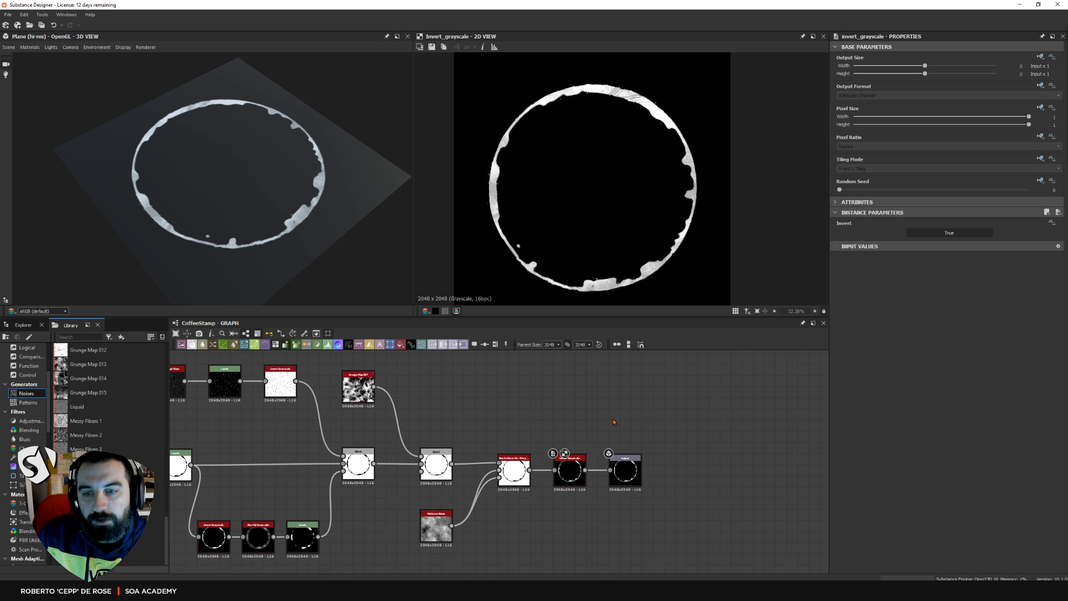
Raise the CoffeeStamp graph's Random Seed to about 4 to reshuffle the ring's blotches
click(625, 393)
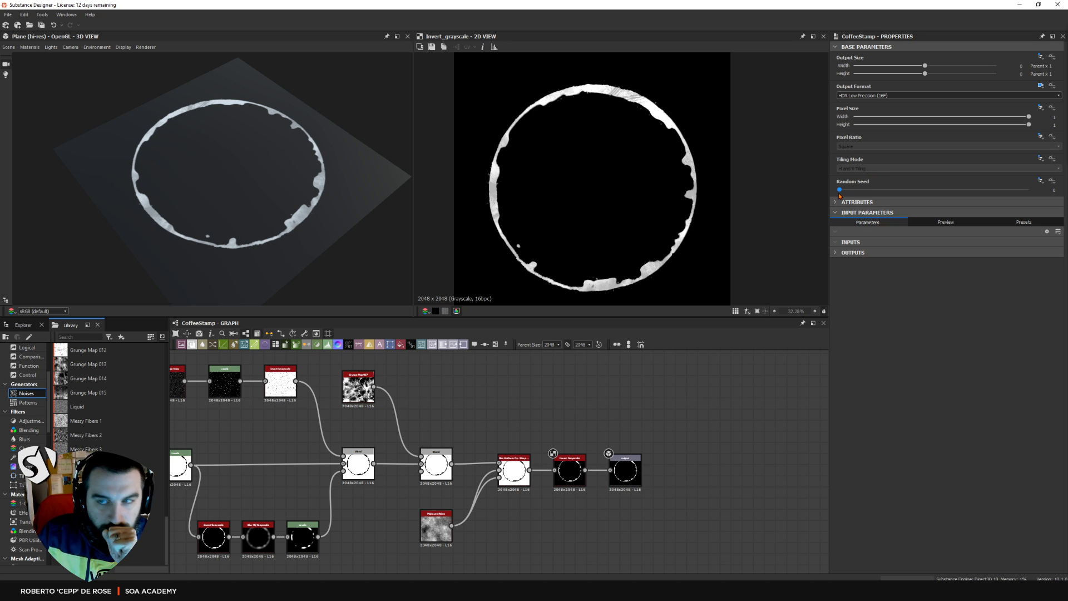
drag(840, 190, 858, 190)
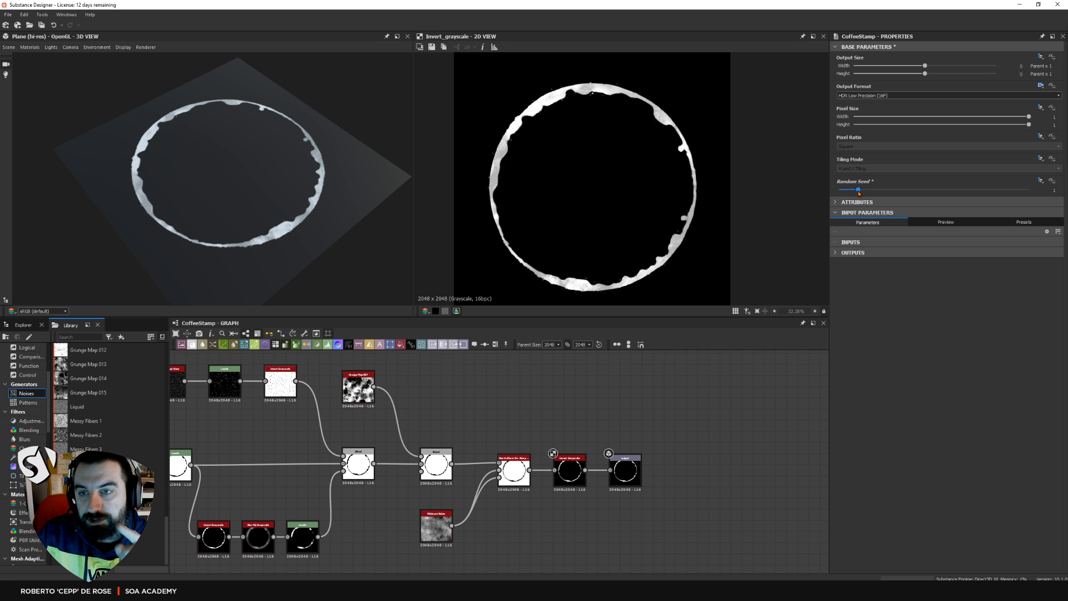
drag(859, 190, 946, 192)
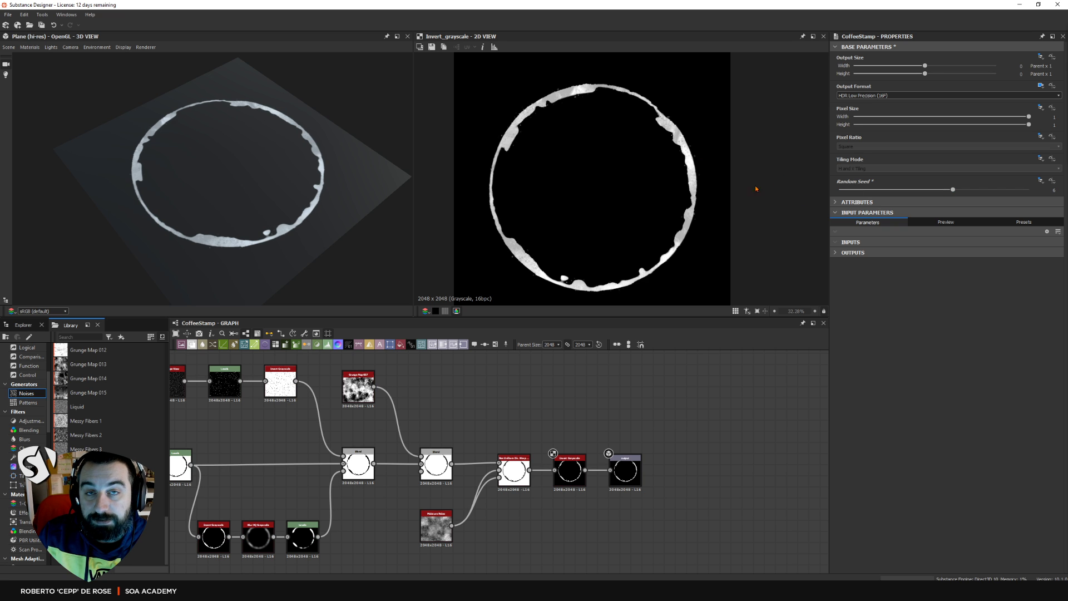
scroll(639, 412, down, 3)
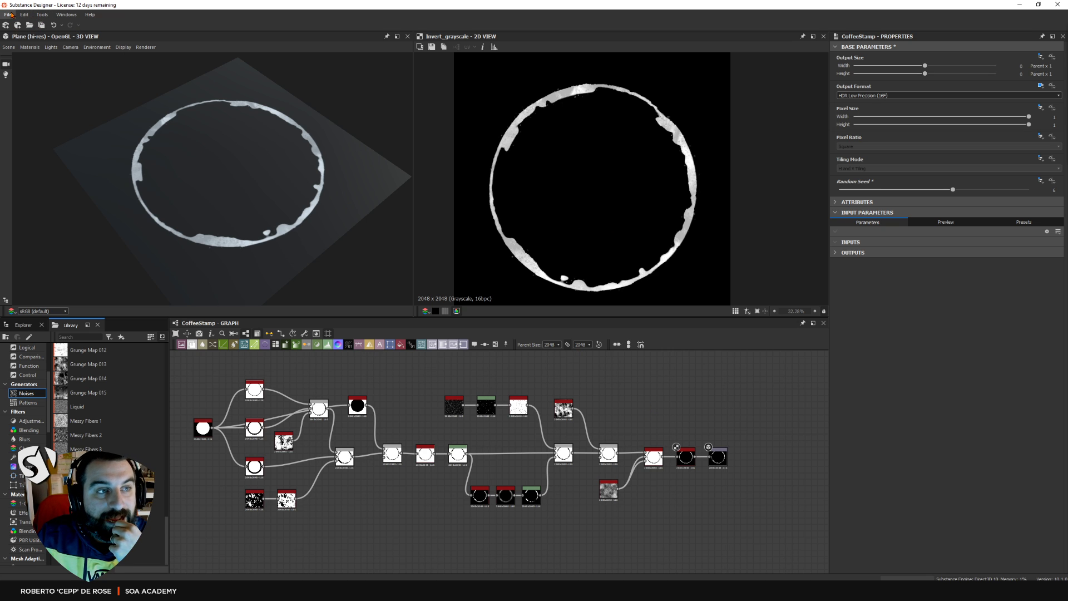
Open Edit > Preferences to the Projects Library path settings
click(41, 16)
click(41, 16)
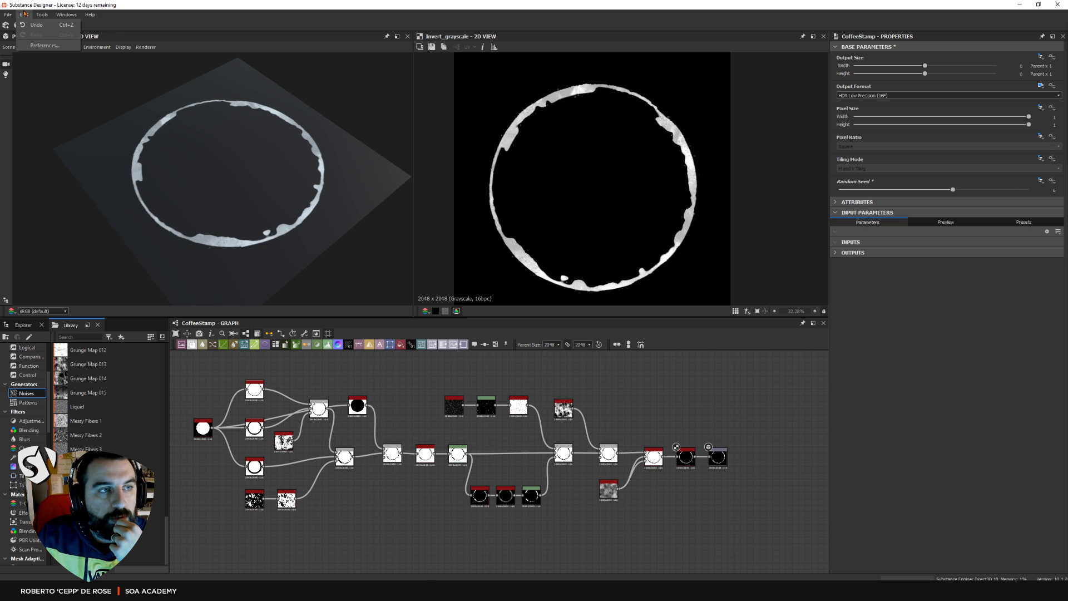
click(8, 14)
mouse_move(24, 15)
click(44, 46)
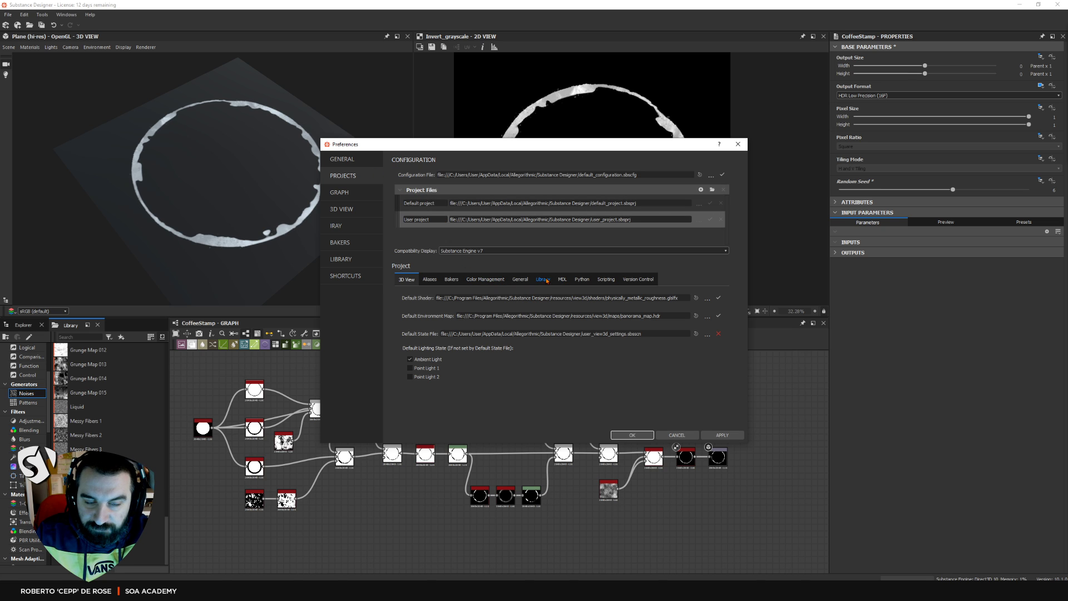
click(545, 280)
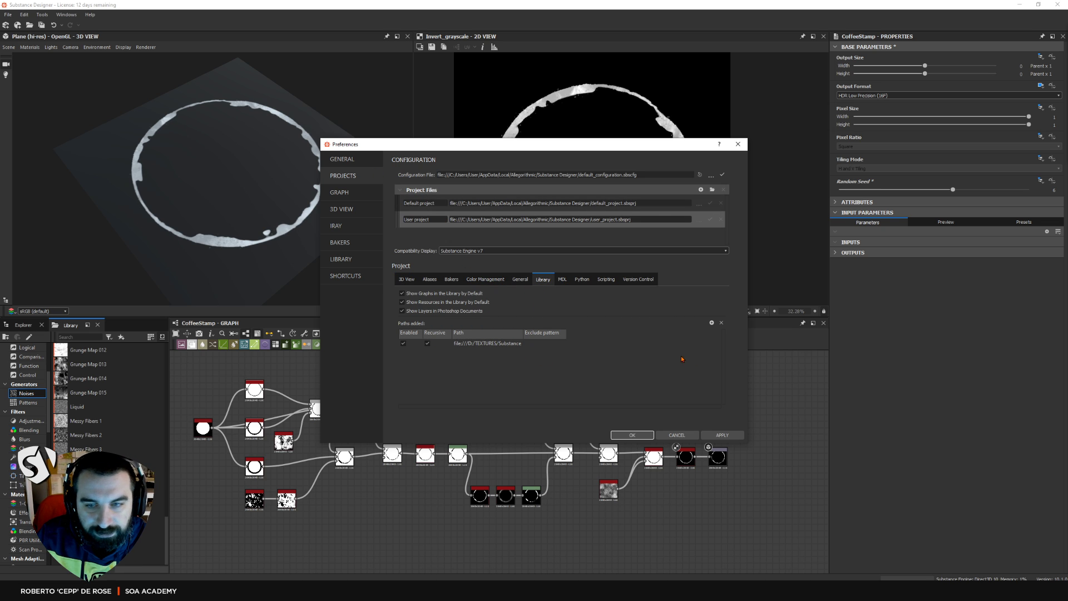
Add D:/TEXTURES/Substance as a library path and close the preferences
click(711, 323)
mouse_move(508, 146)
mouse_down()
mouse_move(545, 149)
mouse_move(478, 138)
mouse_move(493, 132)
mouse_up()
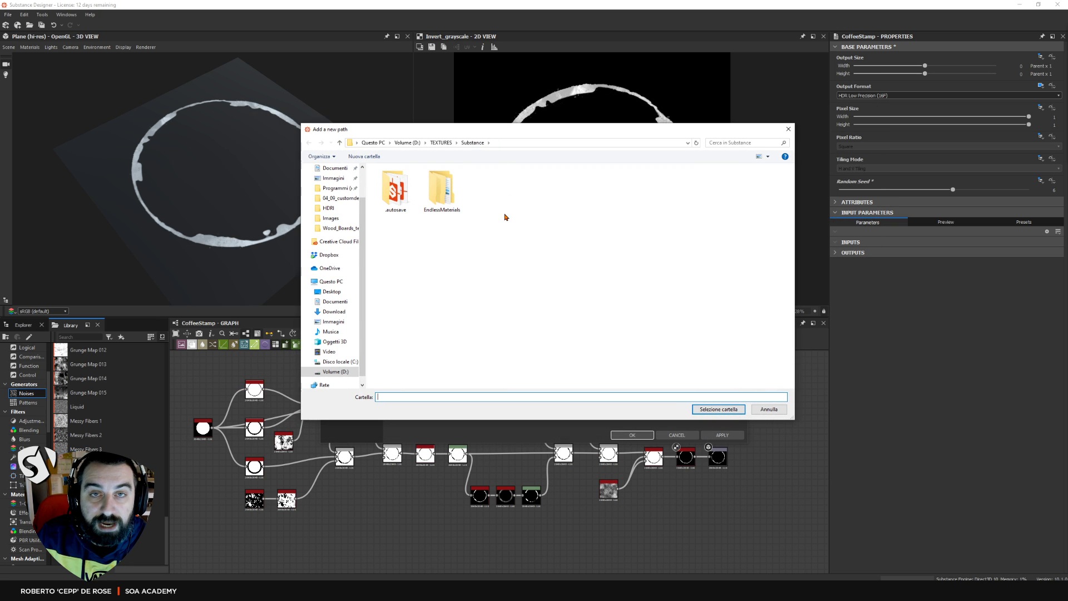
click(717, 410)
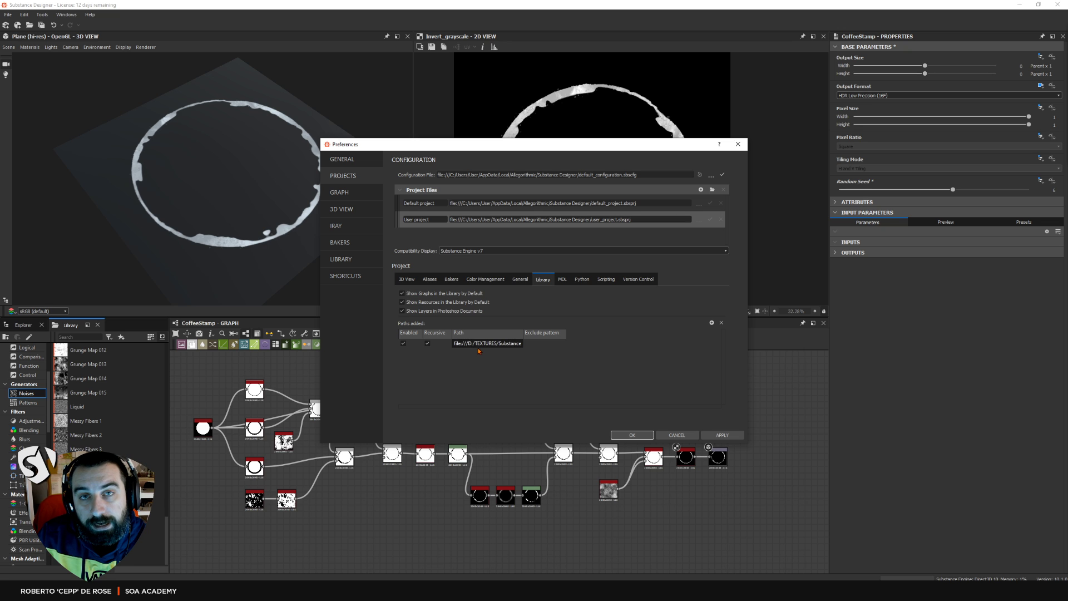
click(632, 434)
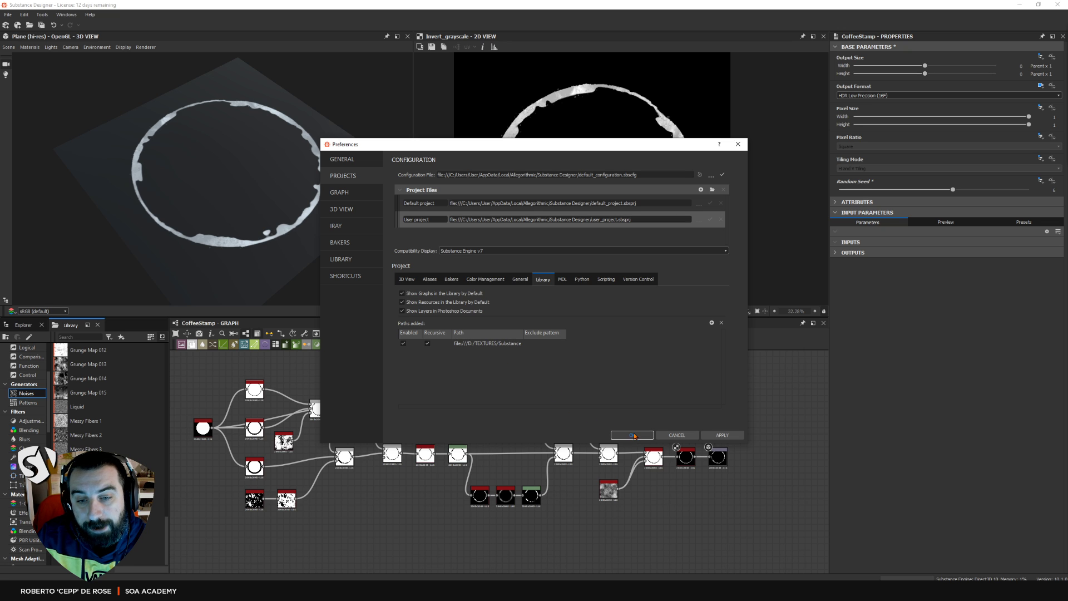
Create a new empty substance graph named New_Graph
click(8, 15)
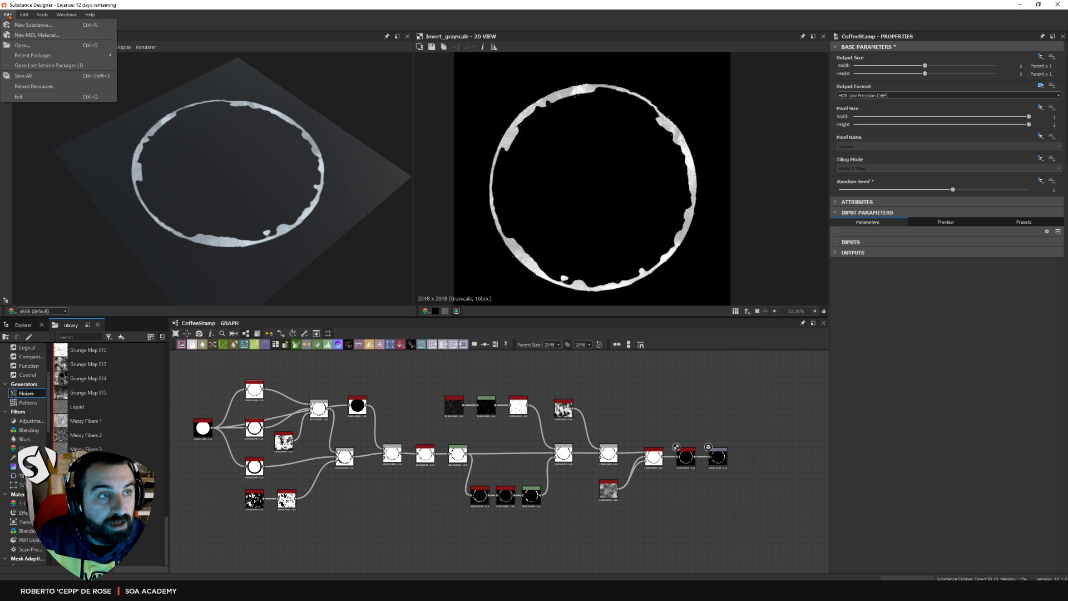
click(28, 23)
click(628, 379)
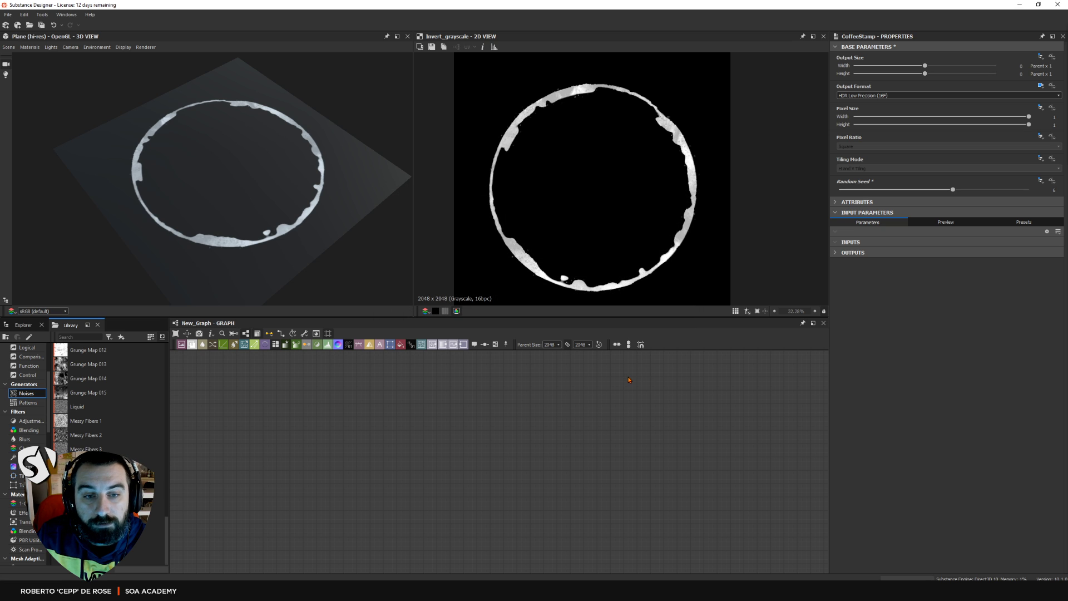
Add an SOA_CoffeeDecal node left of centre and set its Random Seed to 4
key(space)
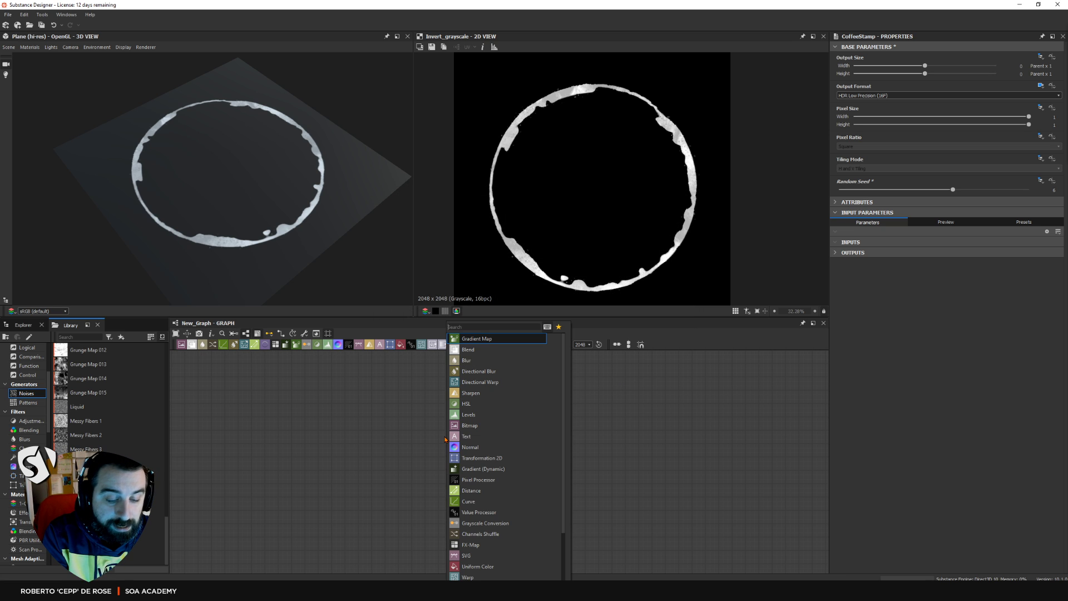
text(soa)
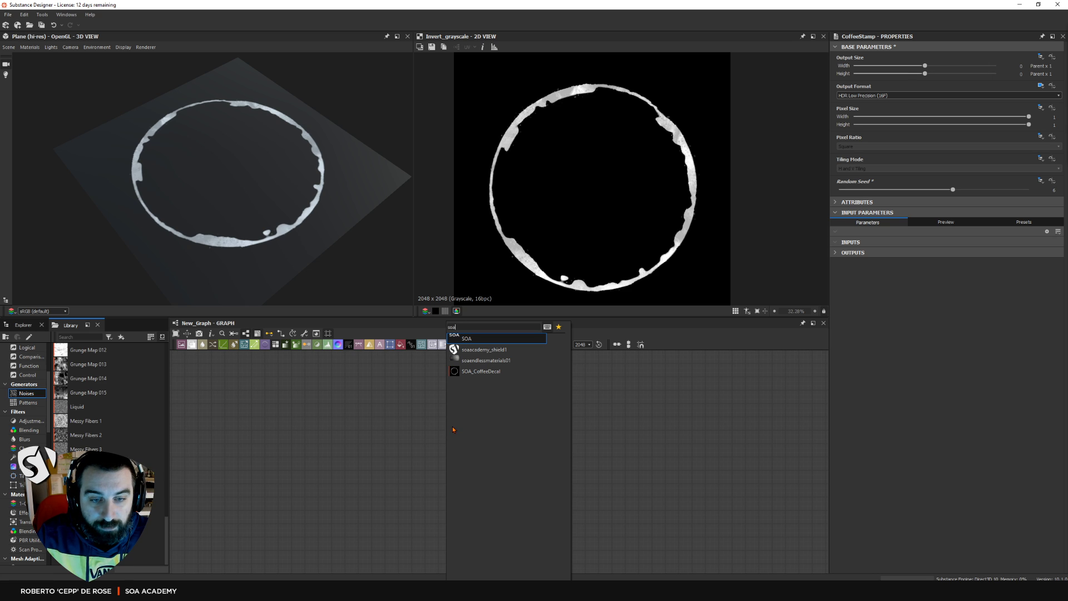
click(494, 374)
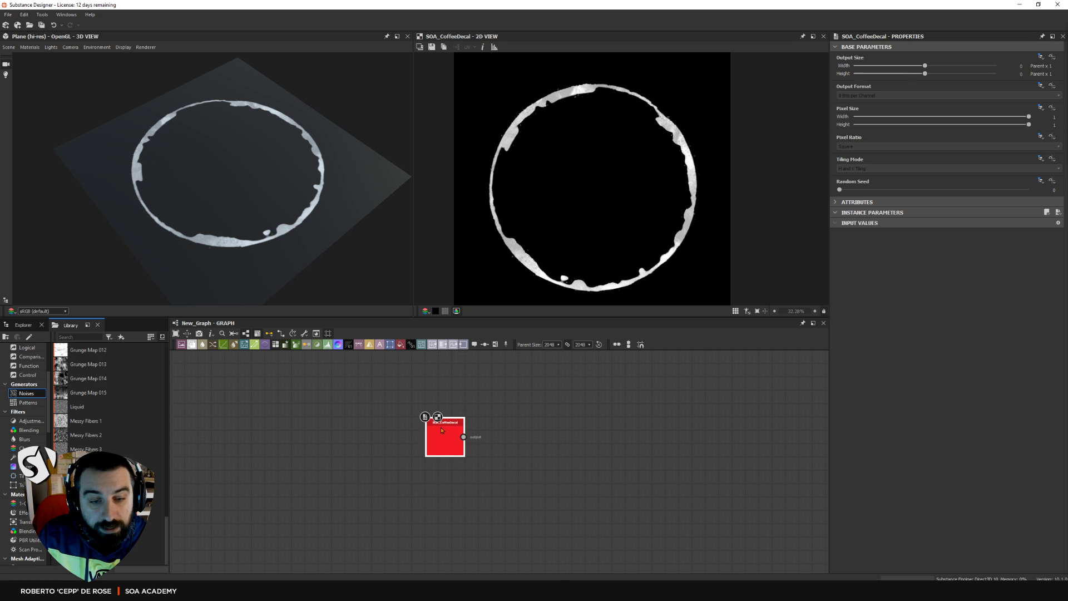
drag(447, 439, 337, 455)
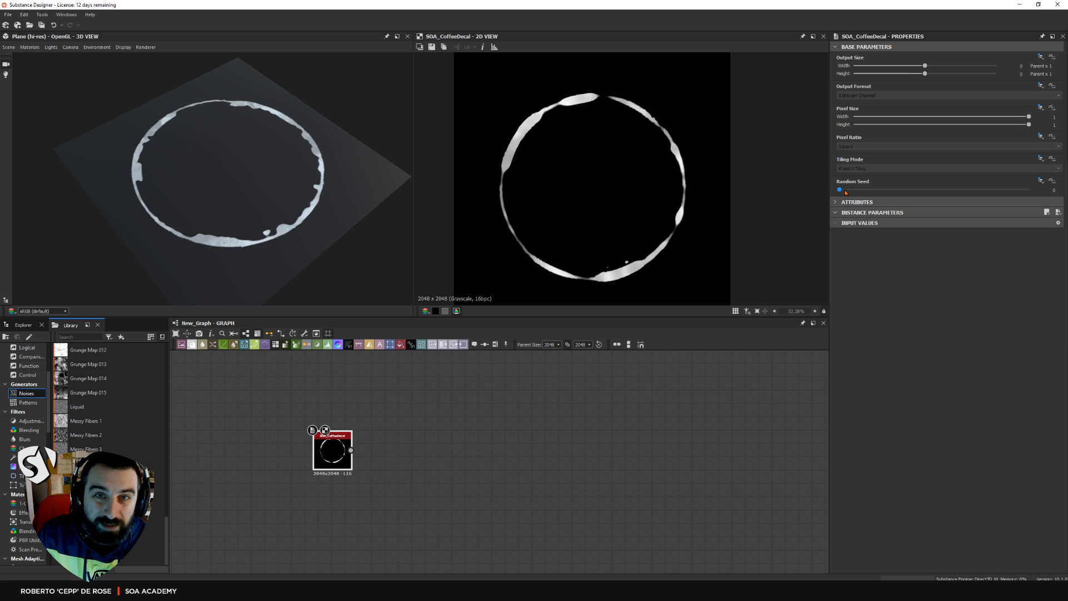
drag(848, 192, 912, 191)
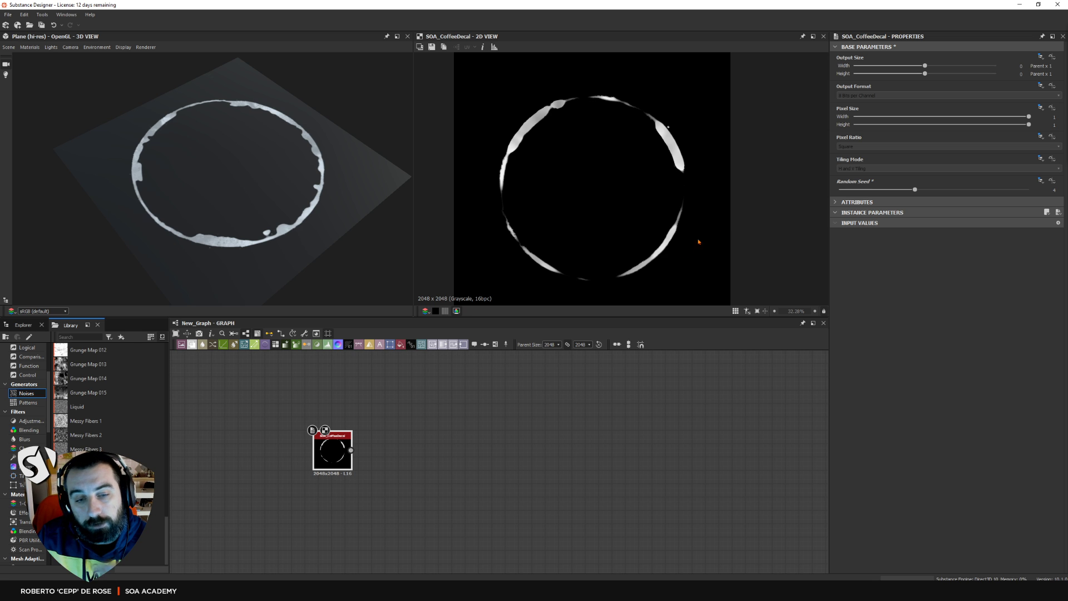
Switch to the browser and scroll the SOA Academy Courses page to its Masterclasses section
key(alt+Tab)
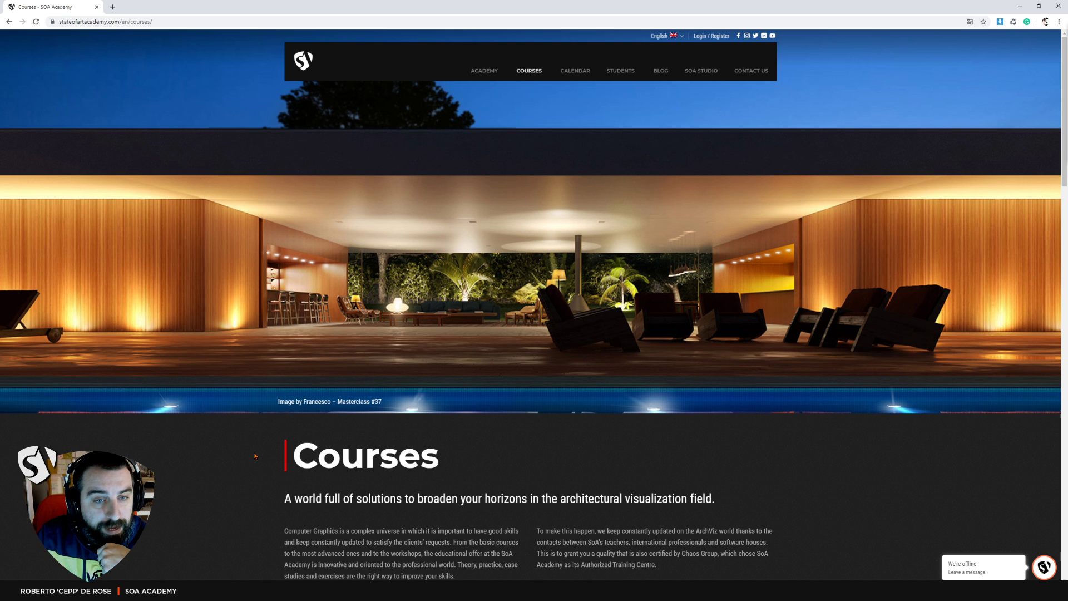
scroll(348, 321, down, 3)
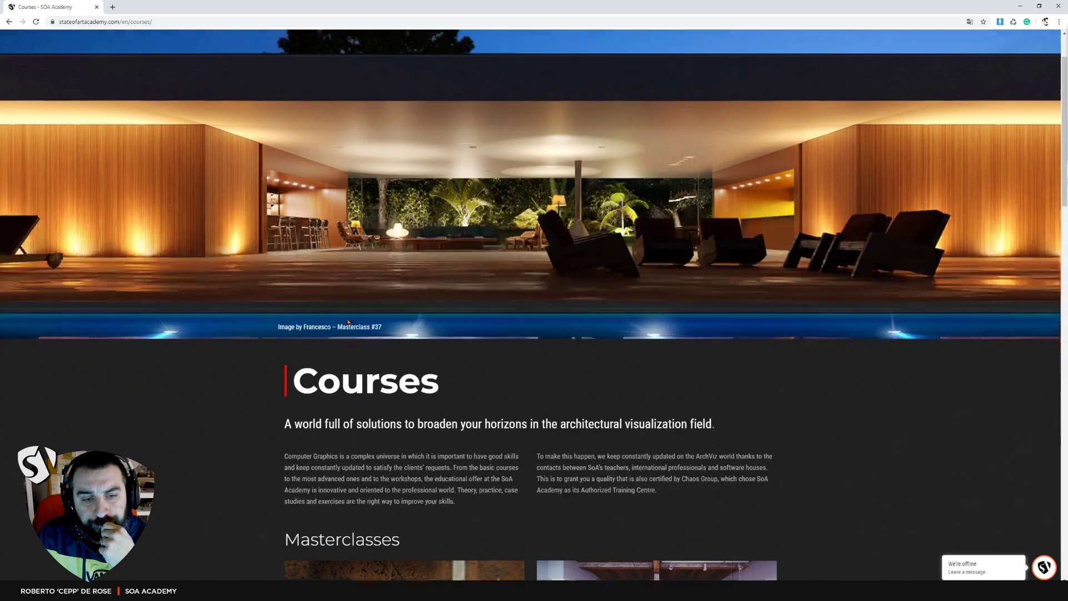
scroll(370, 314, down, 3)
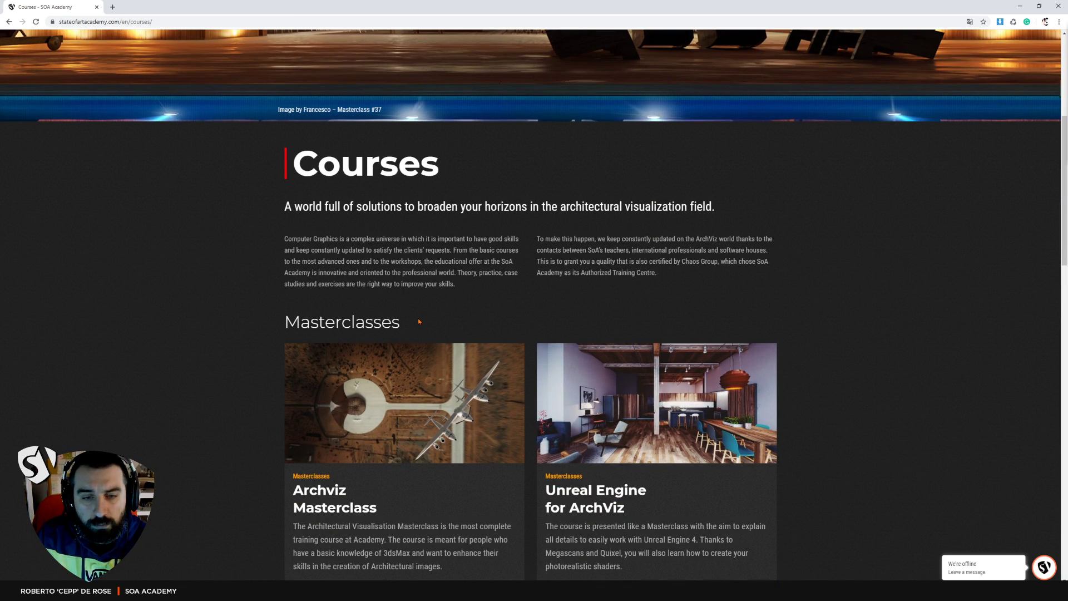
scroll(422, 322, up, 5)
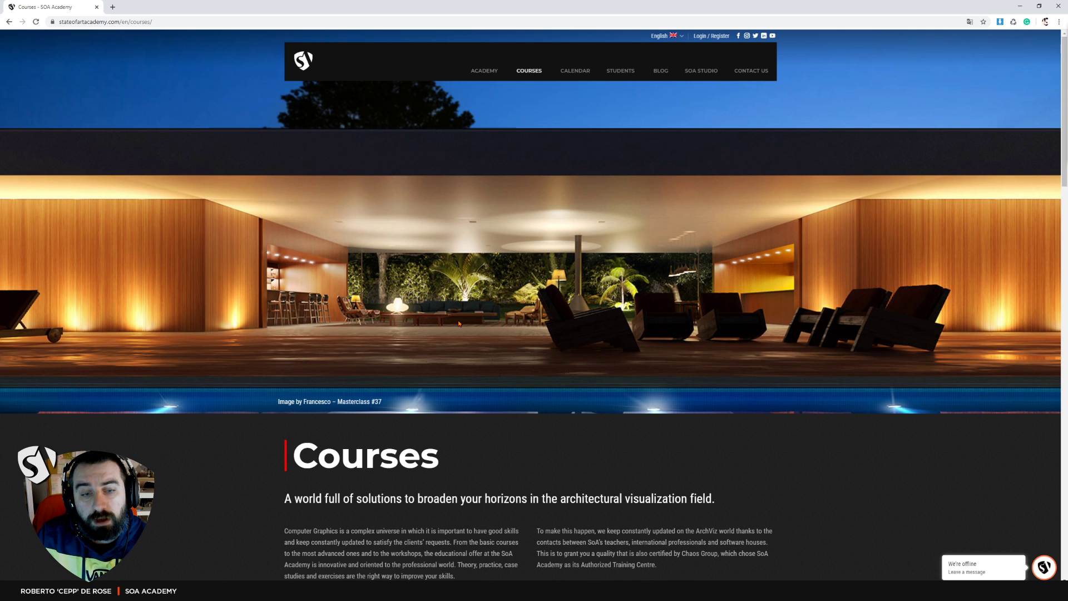
scroll(461, 319, down, 3)
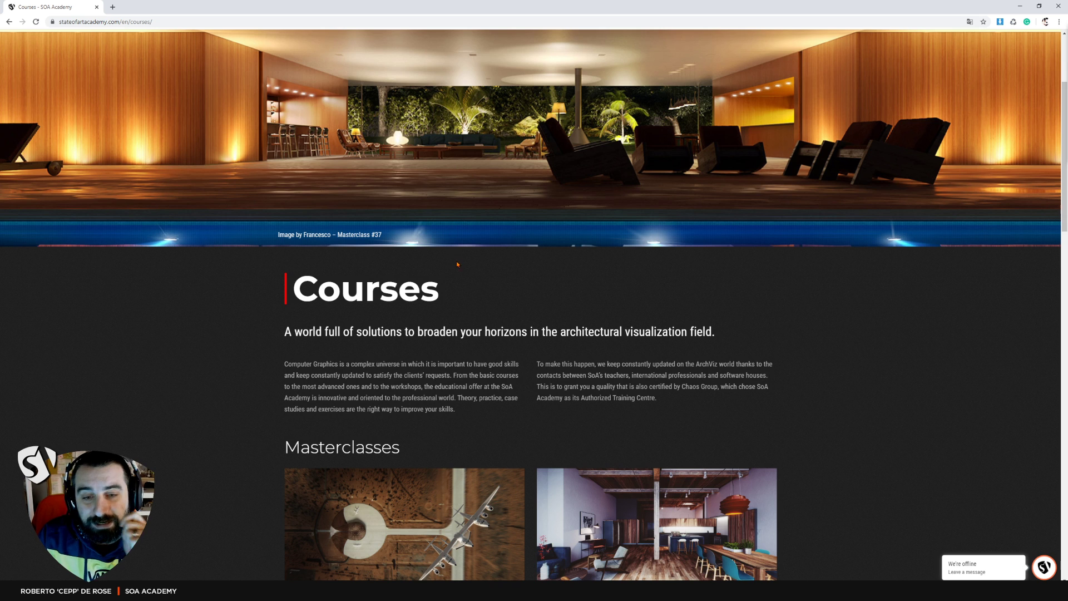
scroll(468, 260, down, 4)
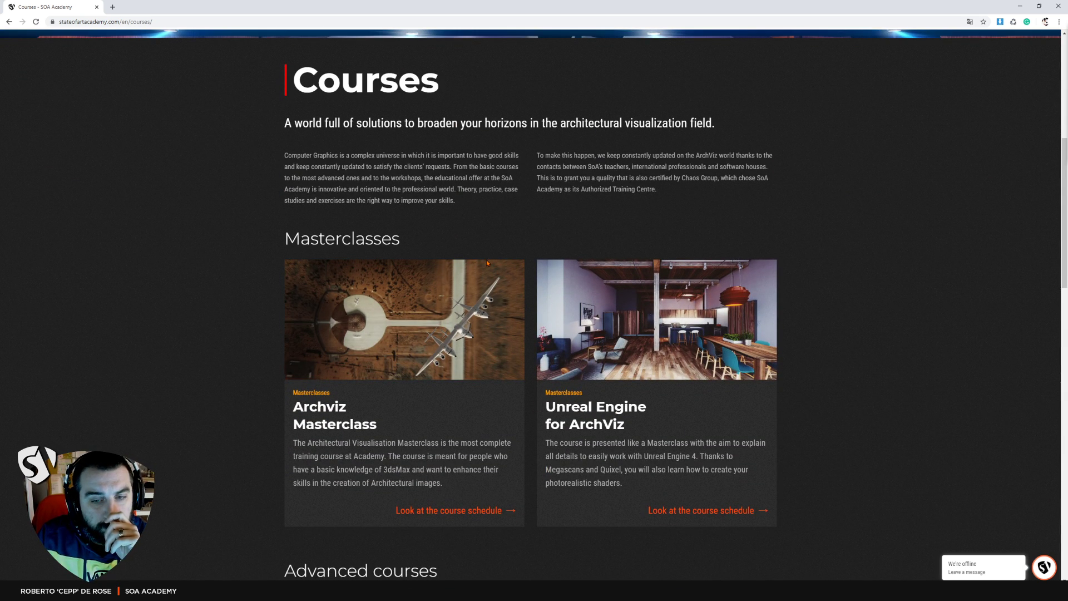
scroll(486, 259, down, 4)
scroll(487, 263, up, 5)
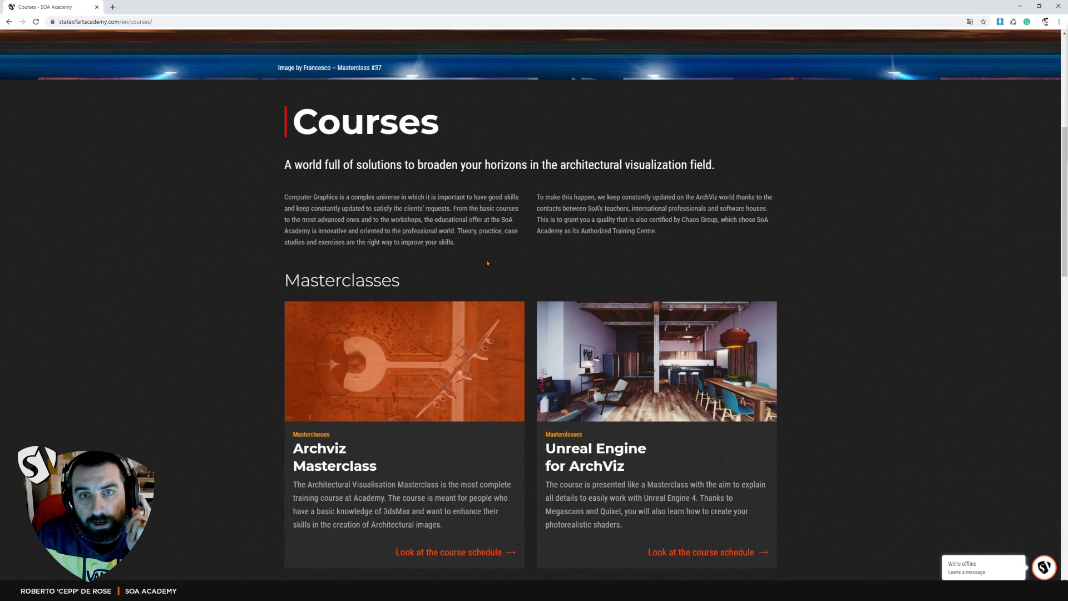
scroll(488, 263, up, 5)
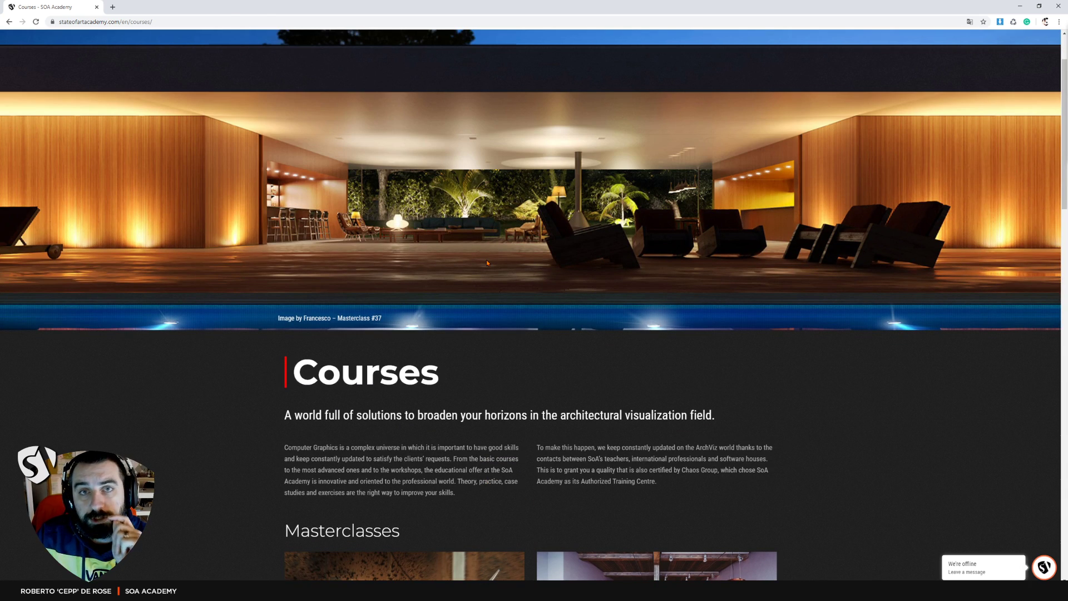